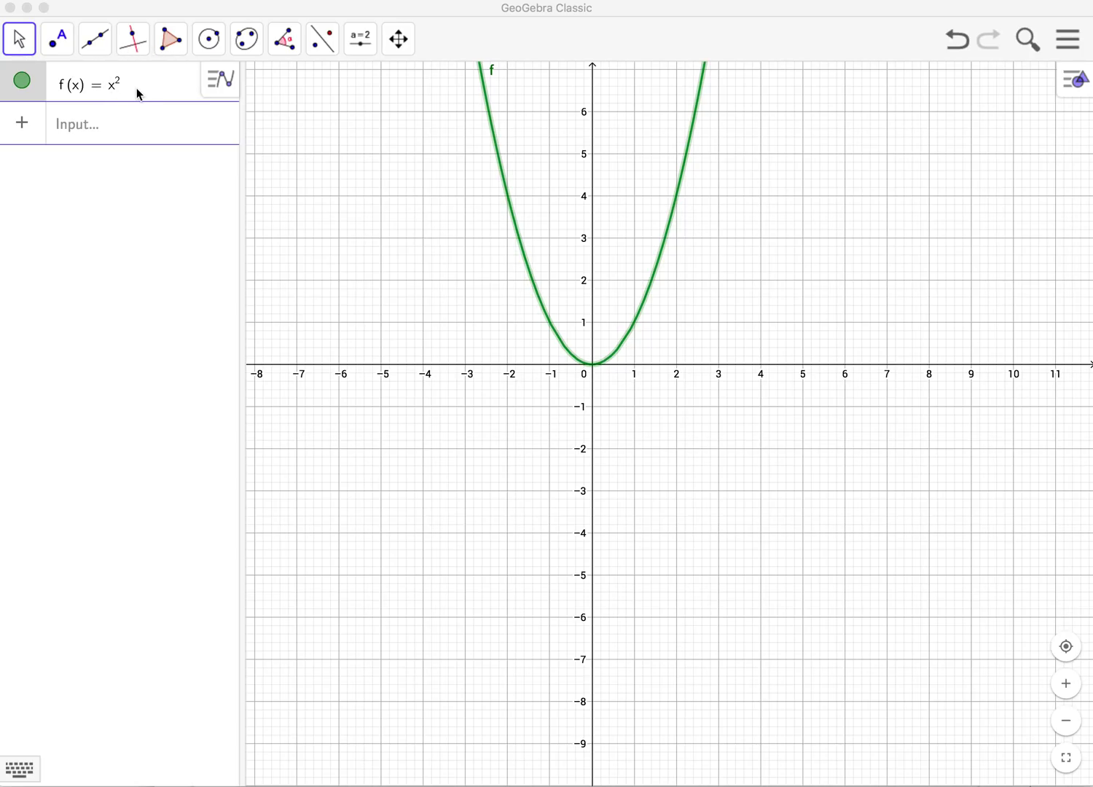
- Add 1 to the function so it reads f(x) = x² + 1
click(140, 91)
click(146, 92)
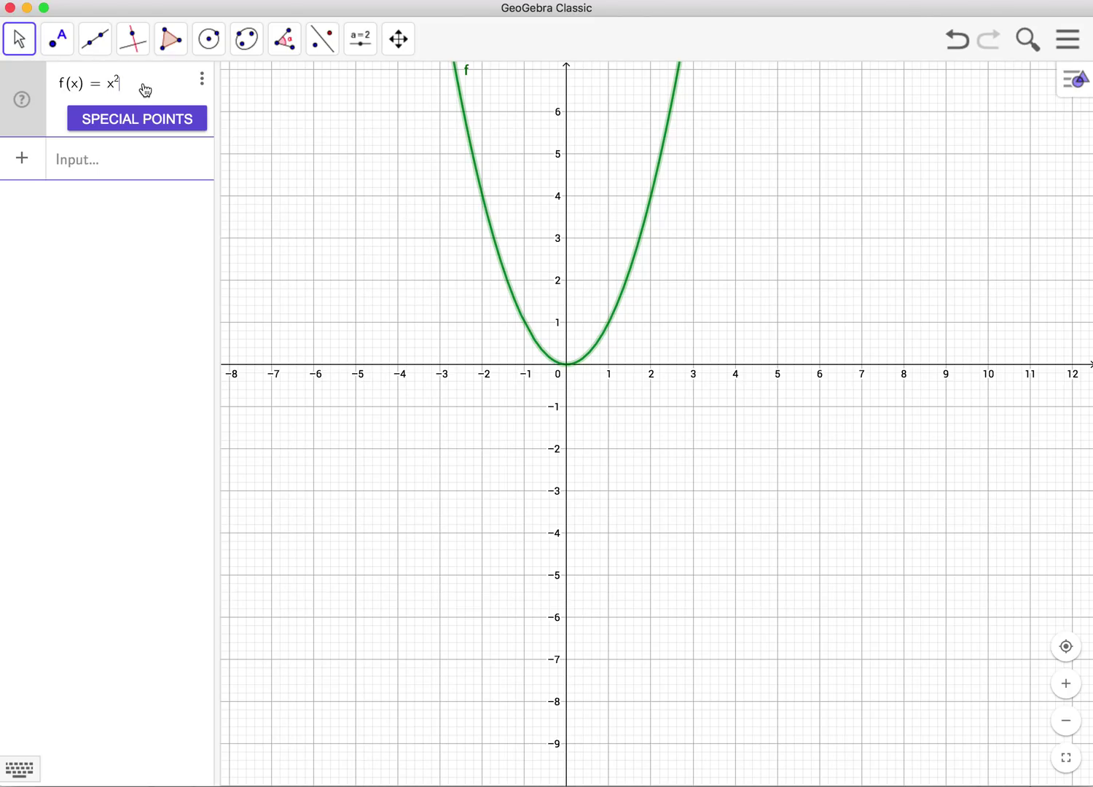
text(+ 1)
click(576, 368)
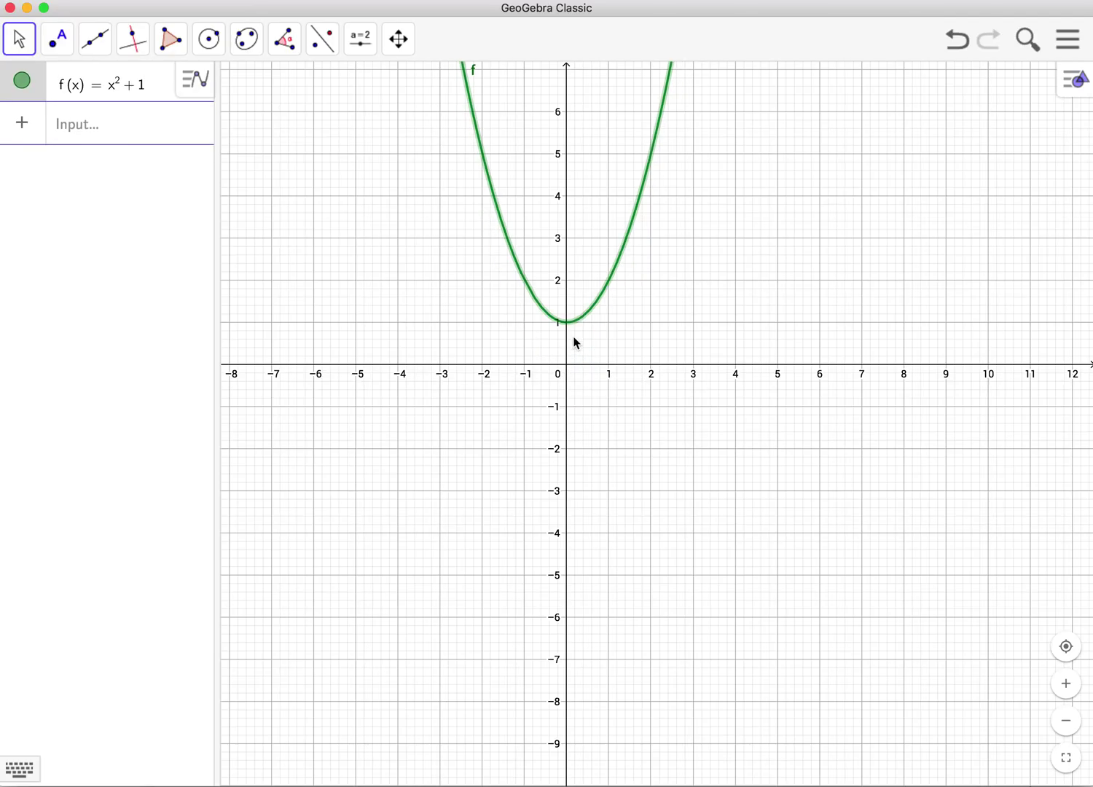
- Set the constant term to 2, making the function f(x) = x² + 2
click(152, 89)
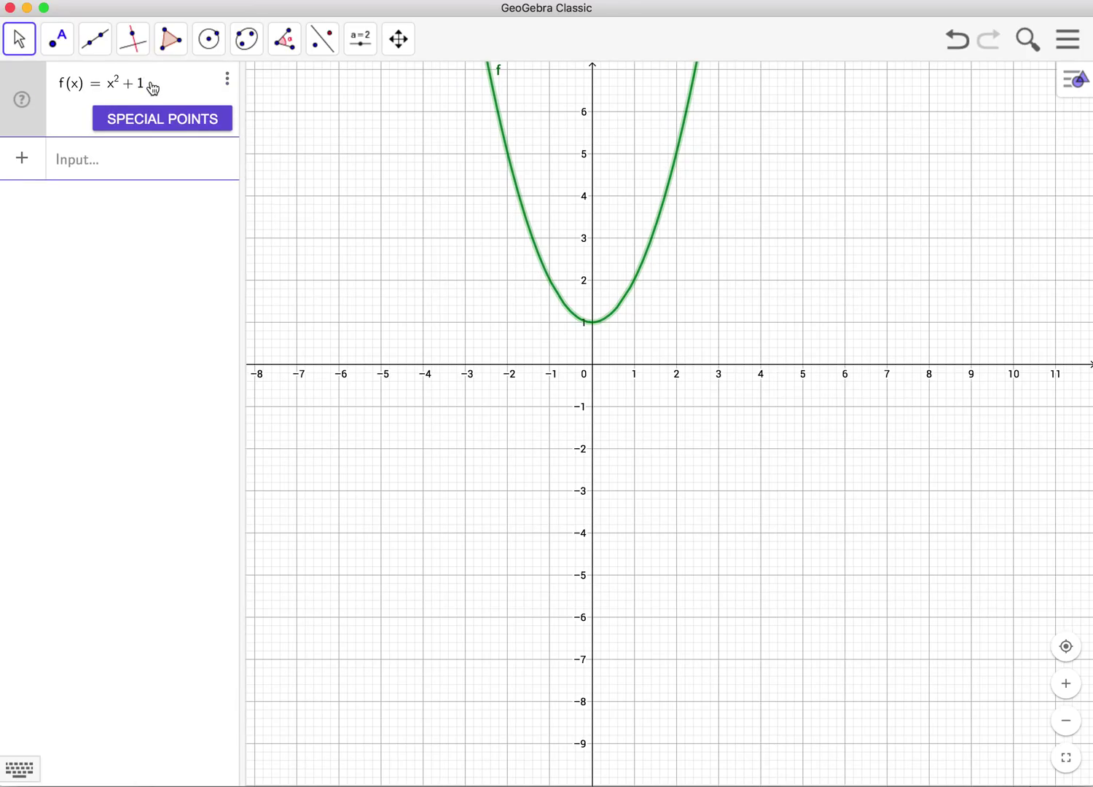
key(BackSpace)
text(2)
key(Return)
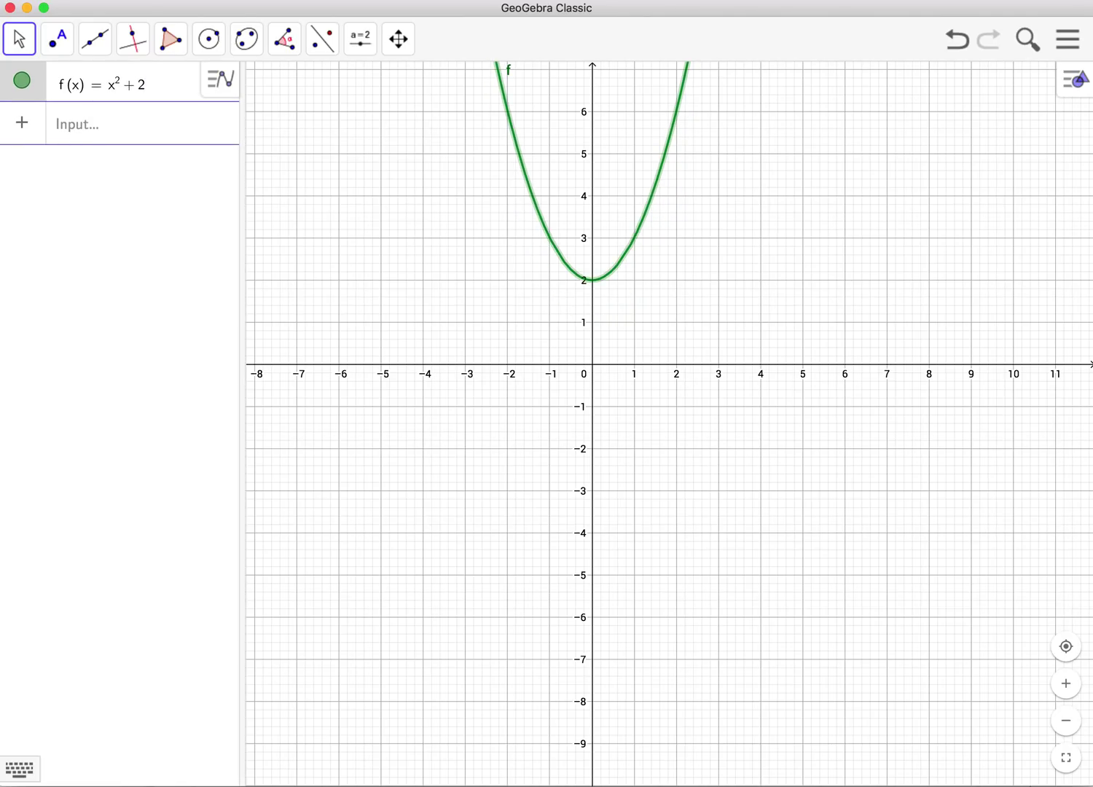
- Set the constant term to 3, making the function f(x) = x² + 3
click(151, 90)
key(BackSpace)
text(3)
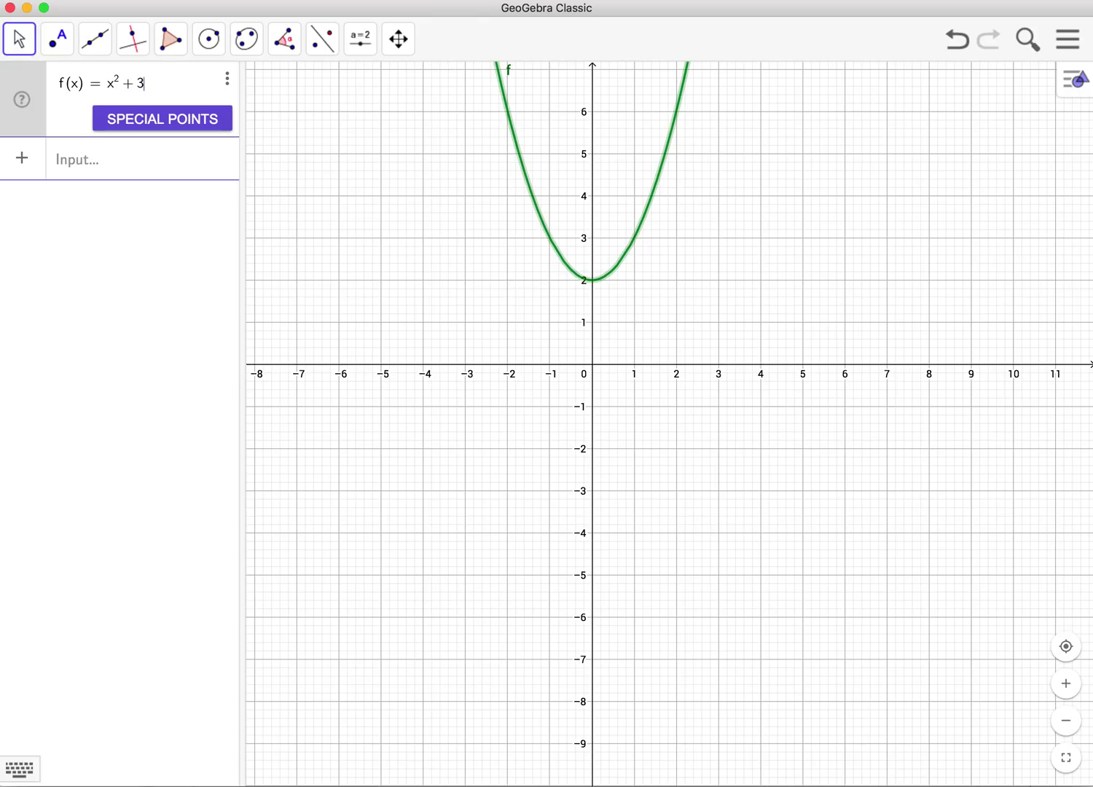
key(Return)
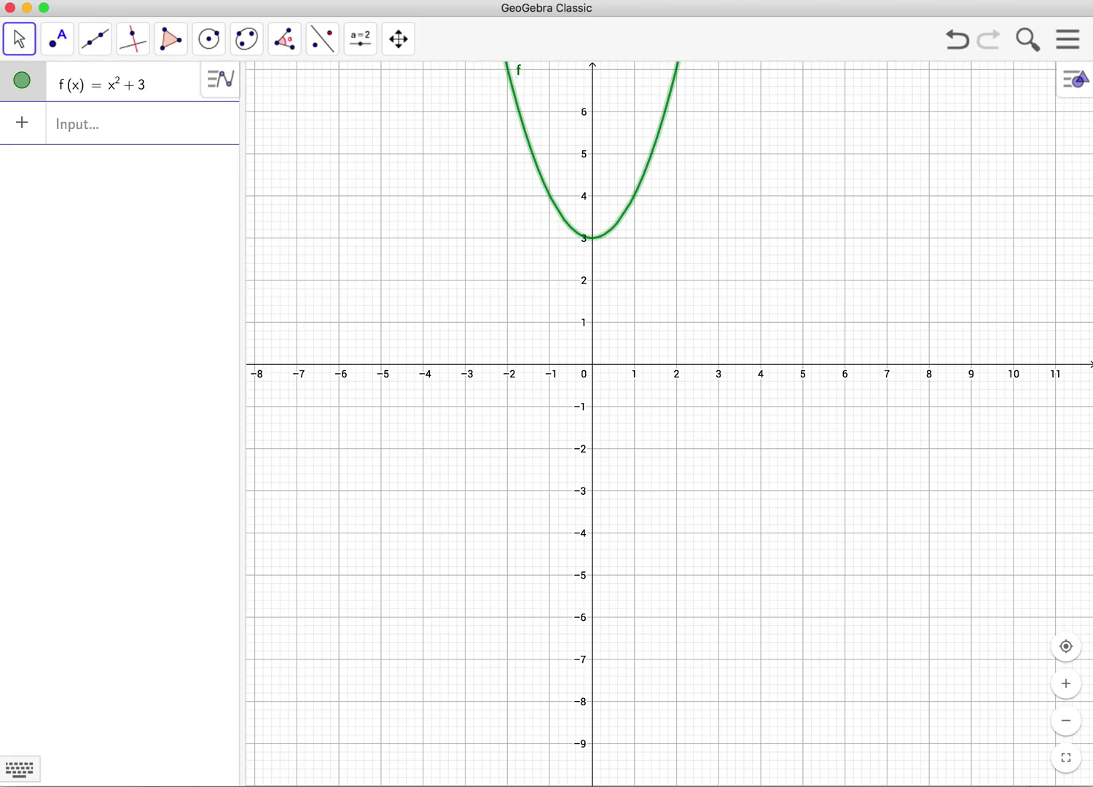
- Replace the added constant with a subtracted 1, making the function f(x) = x² − 1
click(153, 94)
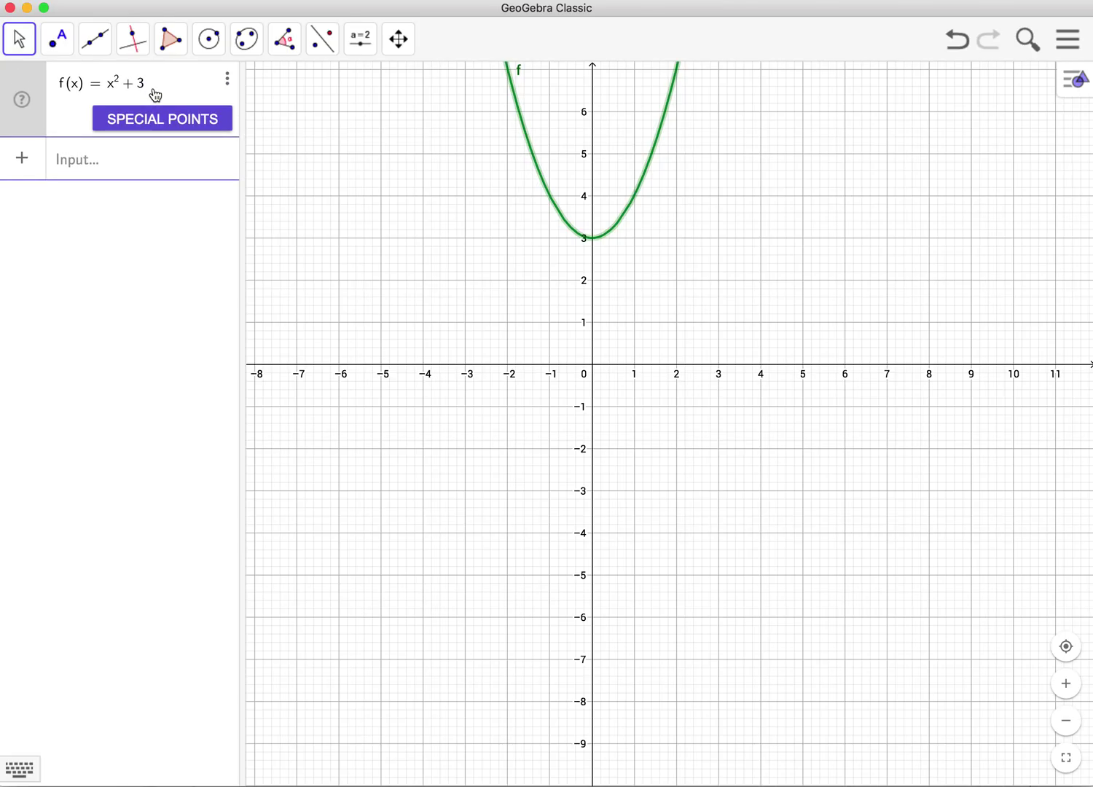
key(BackSpace)
key(BackSpace)
text(-1)
key(Return)
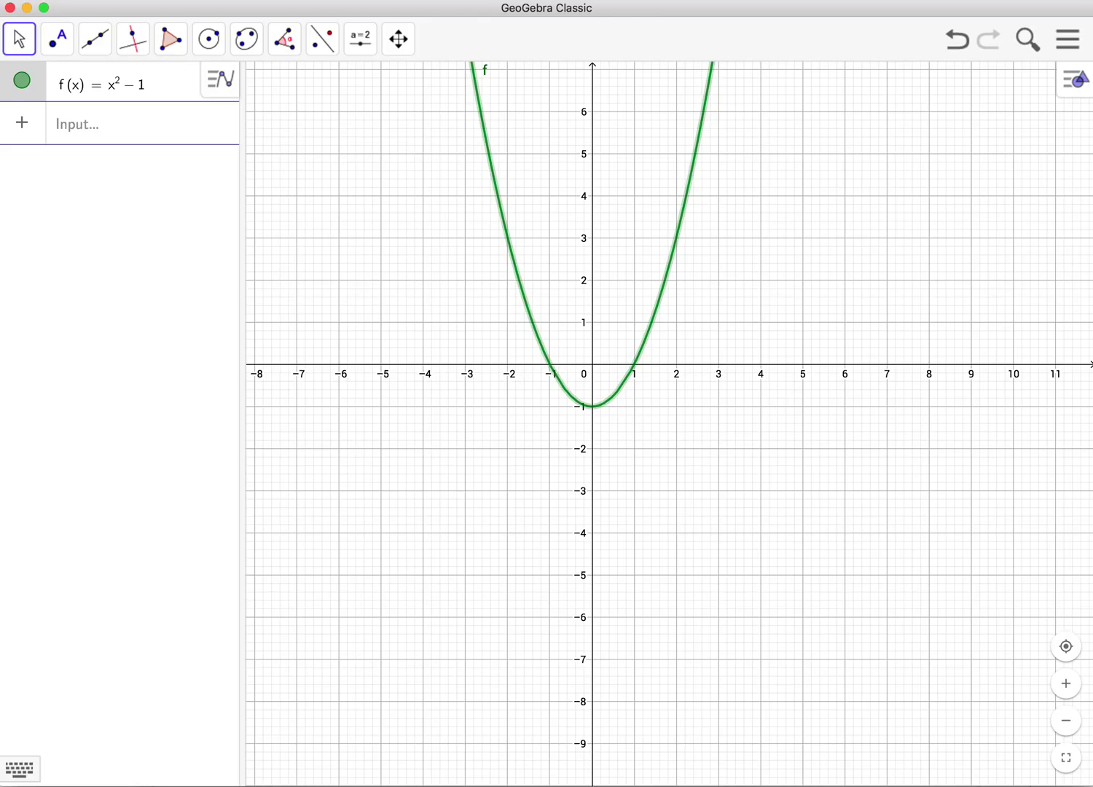
- Set the subtracted constant to 2, making the function f(x) = x² − 2
click(159, 87)
key(BackSpace)
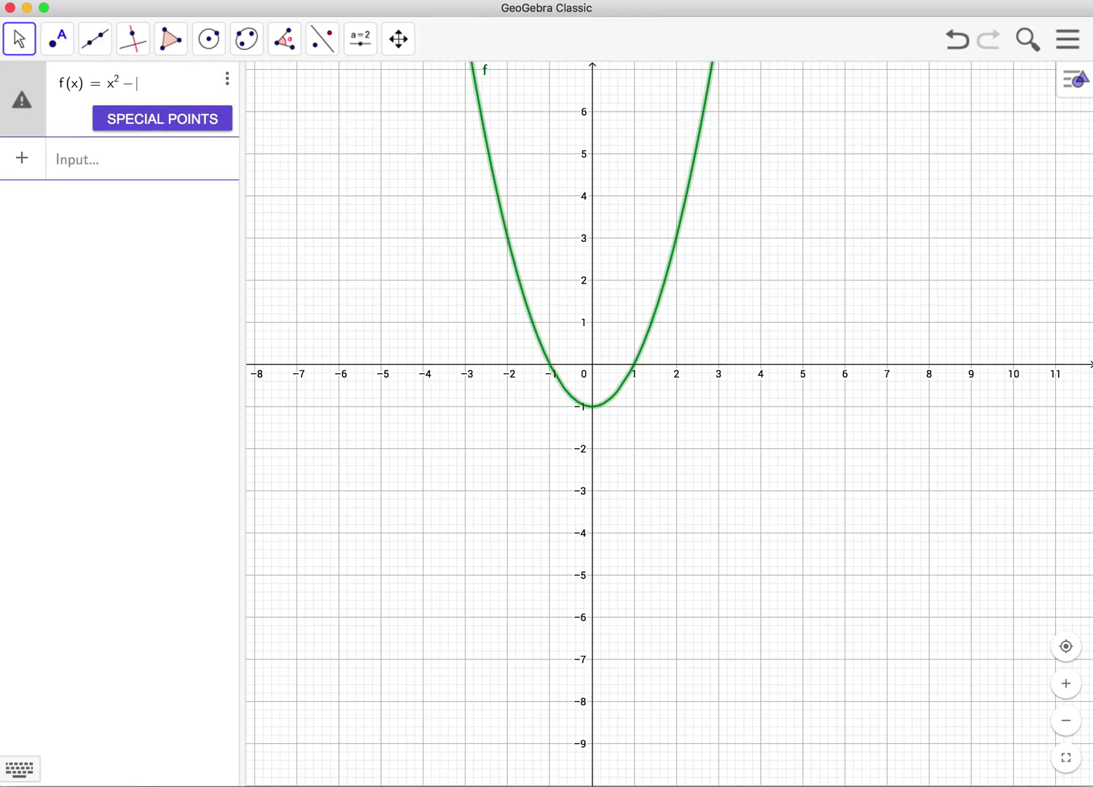
text(2)
key(Return)
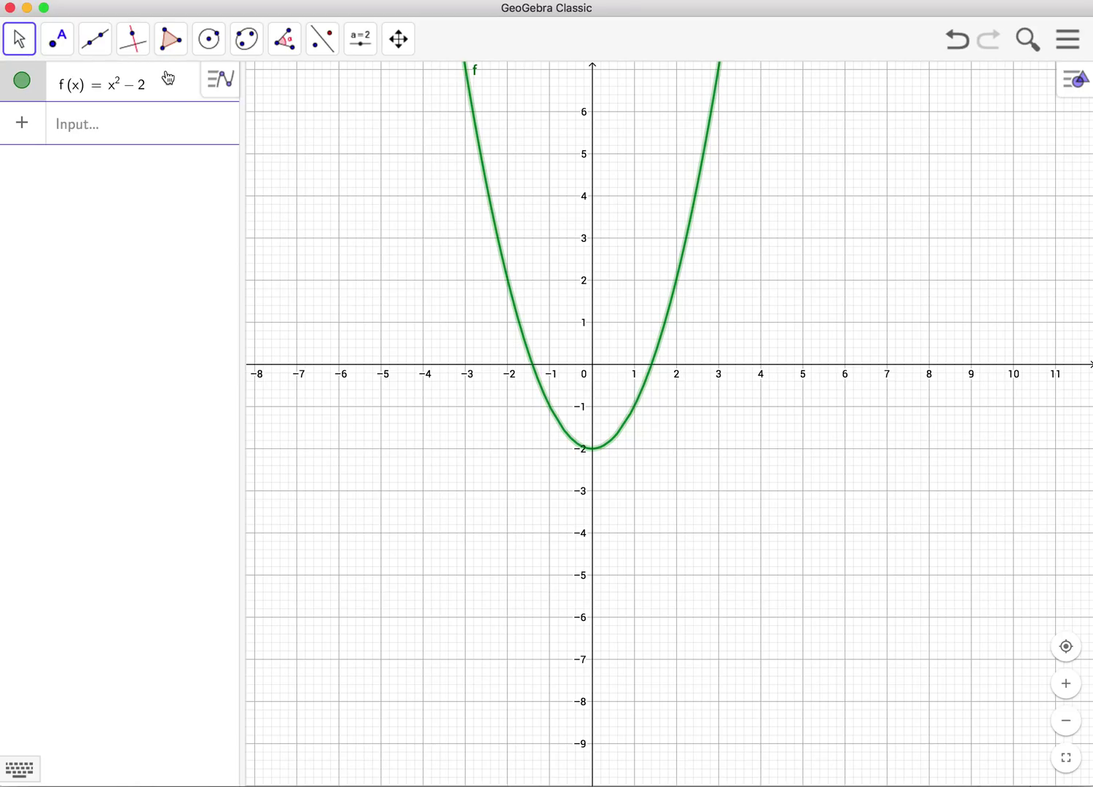
- Remove the constant term from f(x), enclose x in parentheses and enter the function as (x)²
click(155, 94)
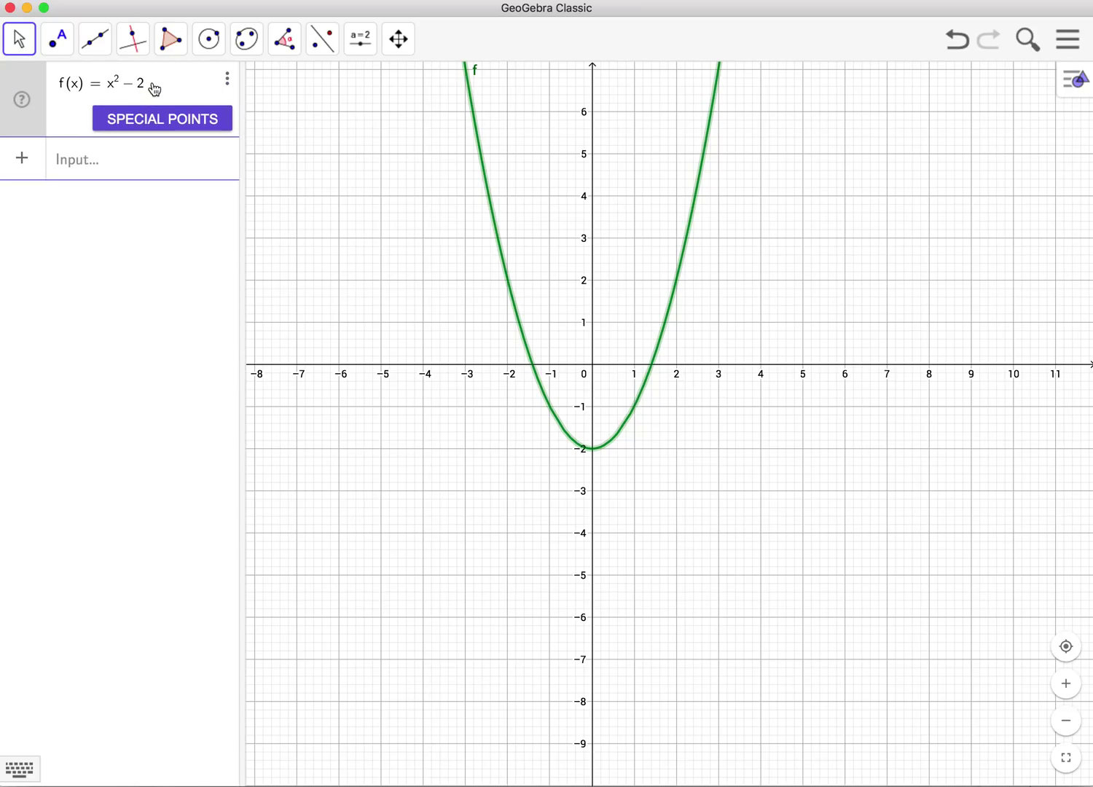
key(BackSpace)
key(BackSpace)
text((x)
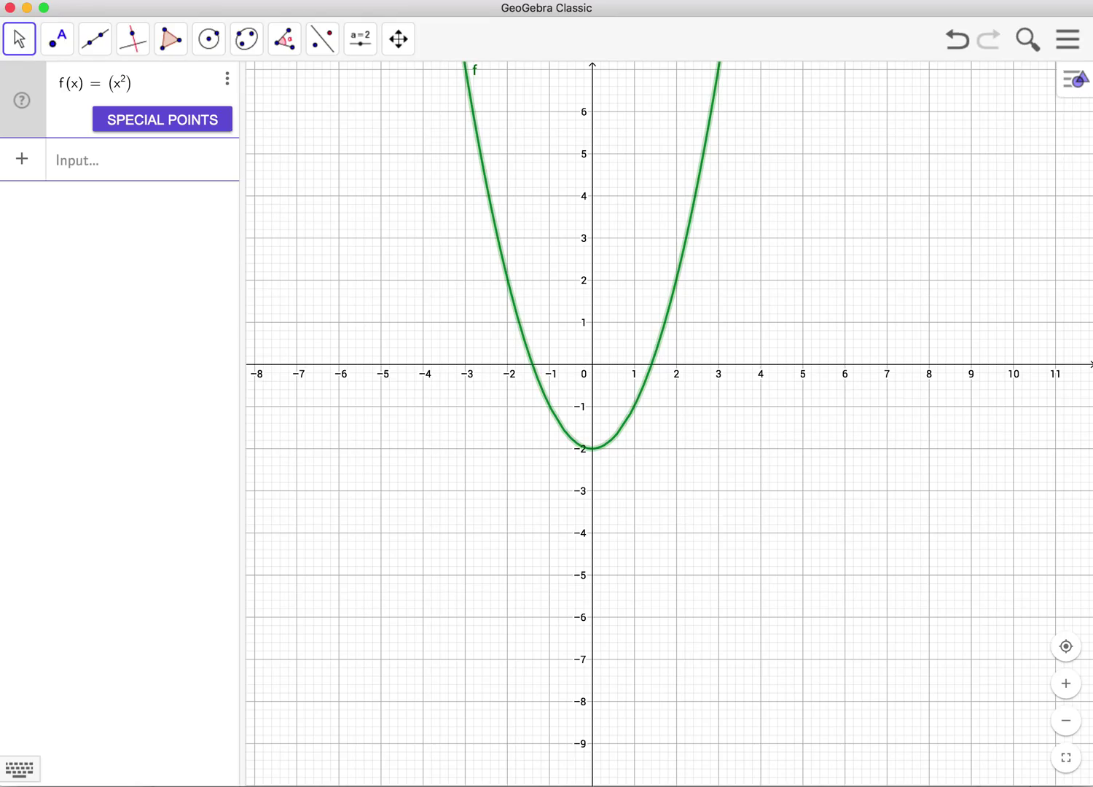
text())
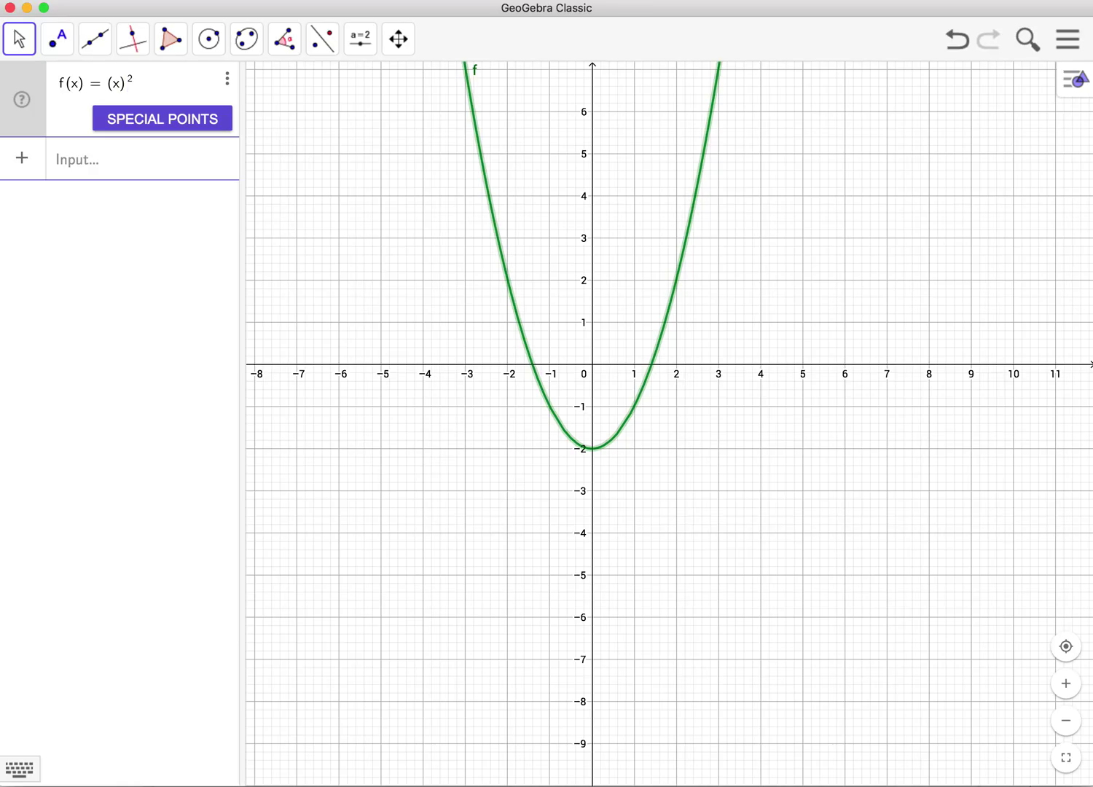
click(119, 84)
text(+ 1)
key(BackSpace)
key(BackSpace)
key(Return)
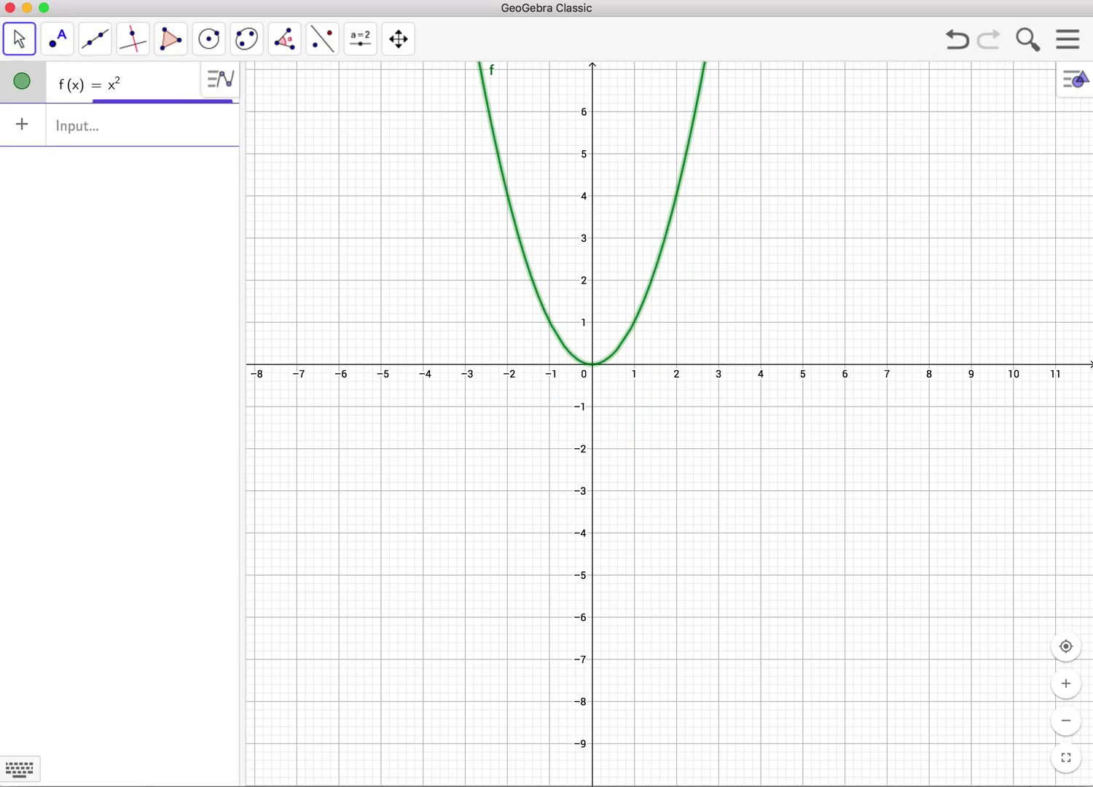
click(115, 88)
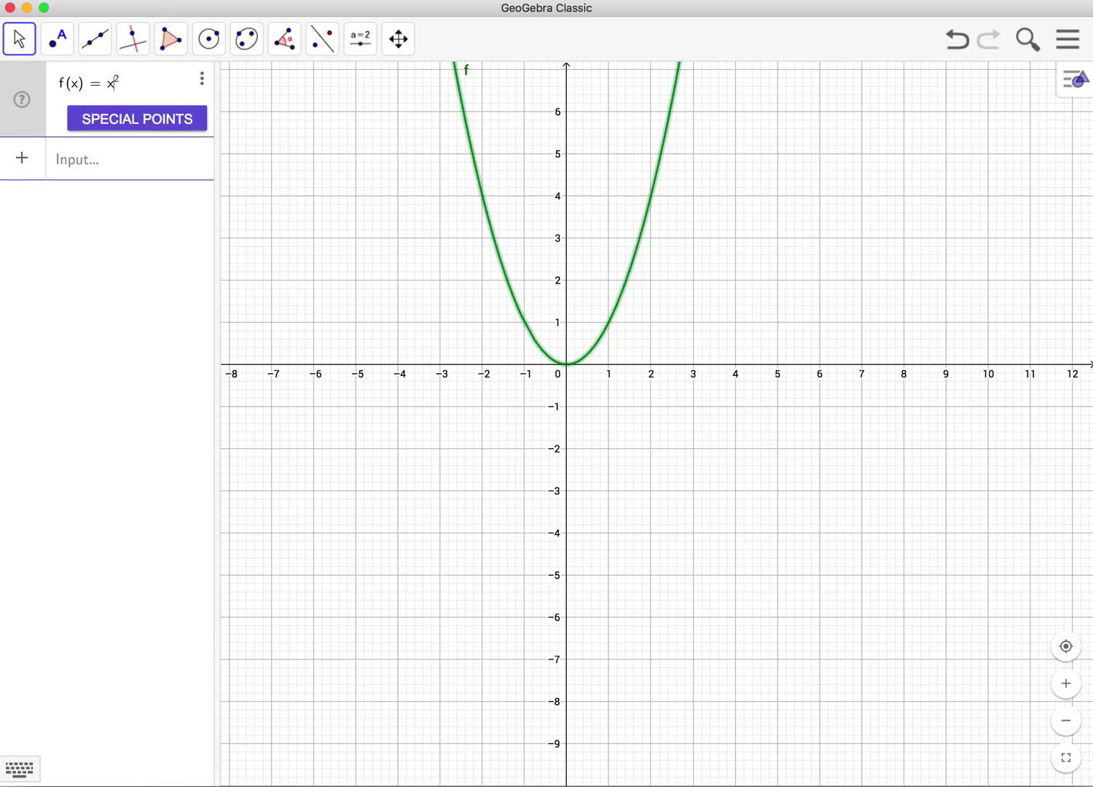
text((x)
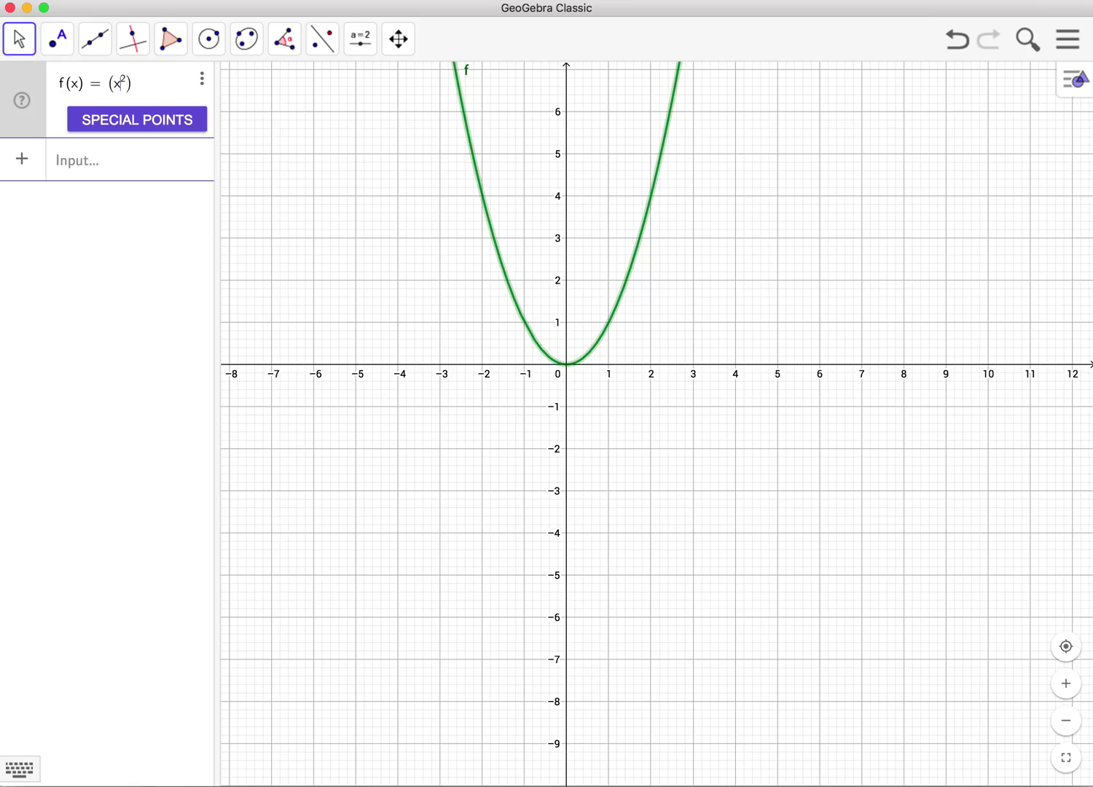
key(Return)
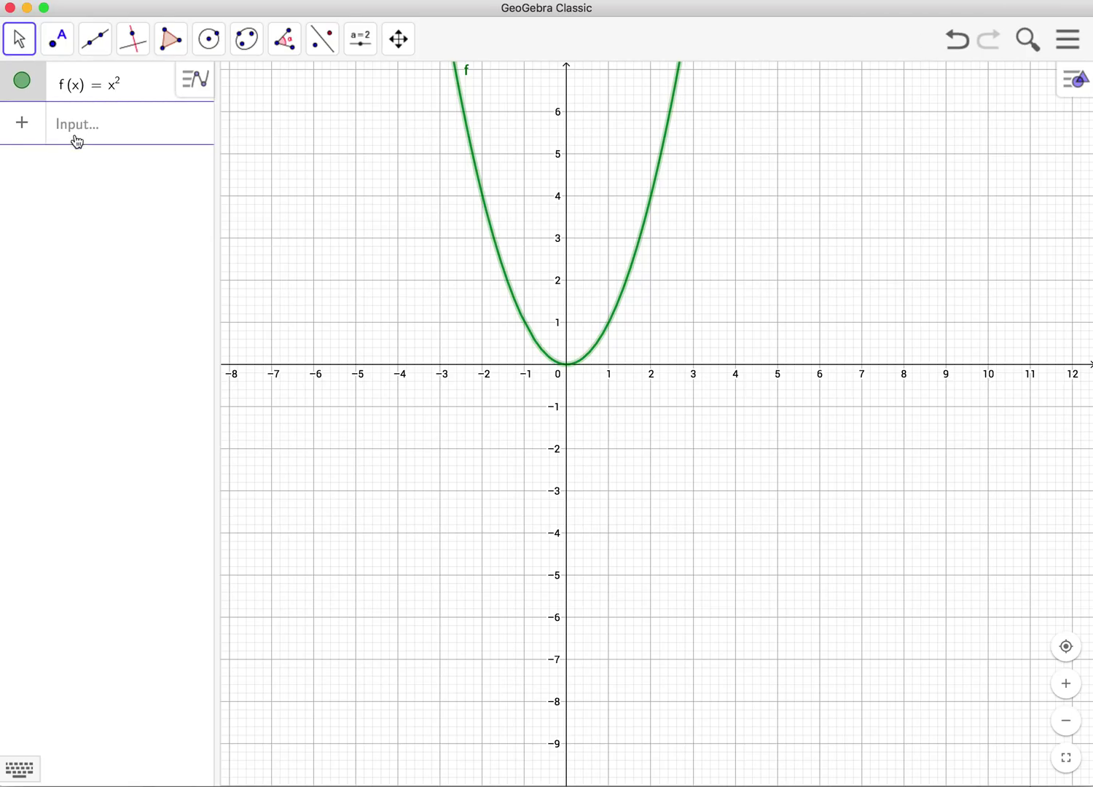
- Enclose x in parentheses and add 1 inside them, making the function f(x) = (x + 1)²
click(115, 94)
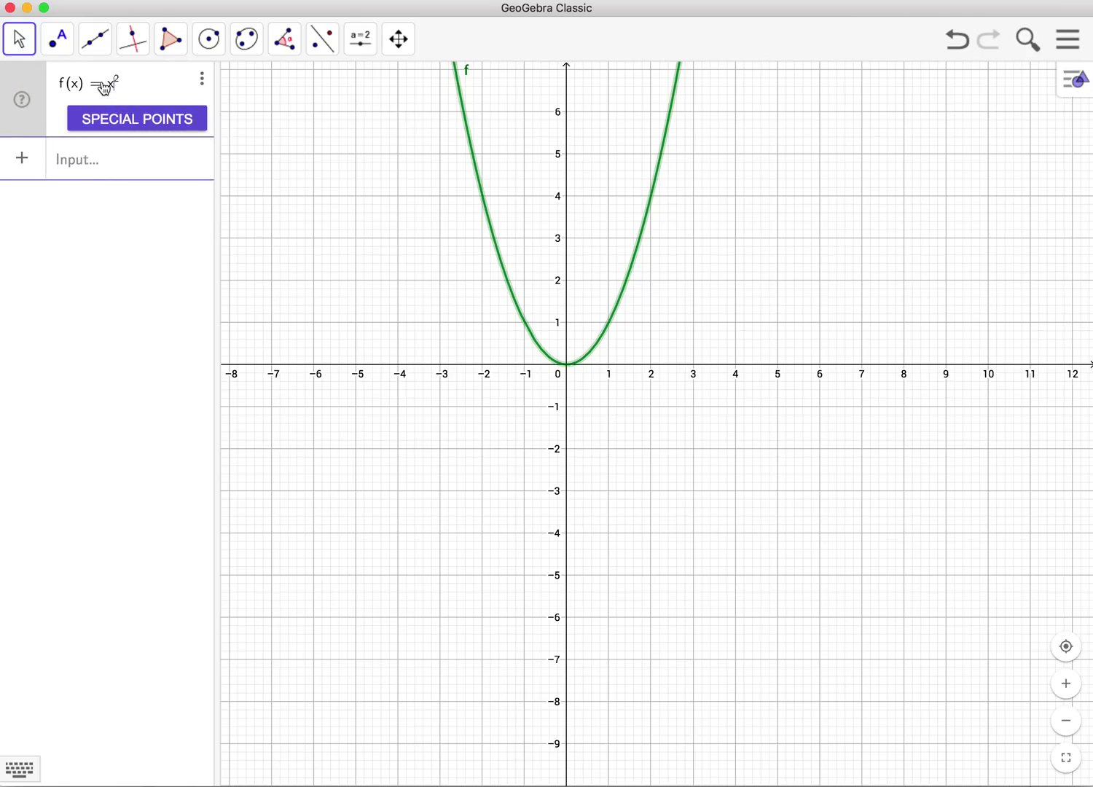
text())
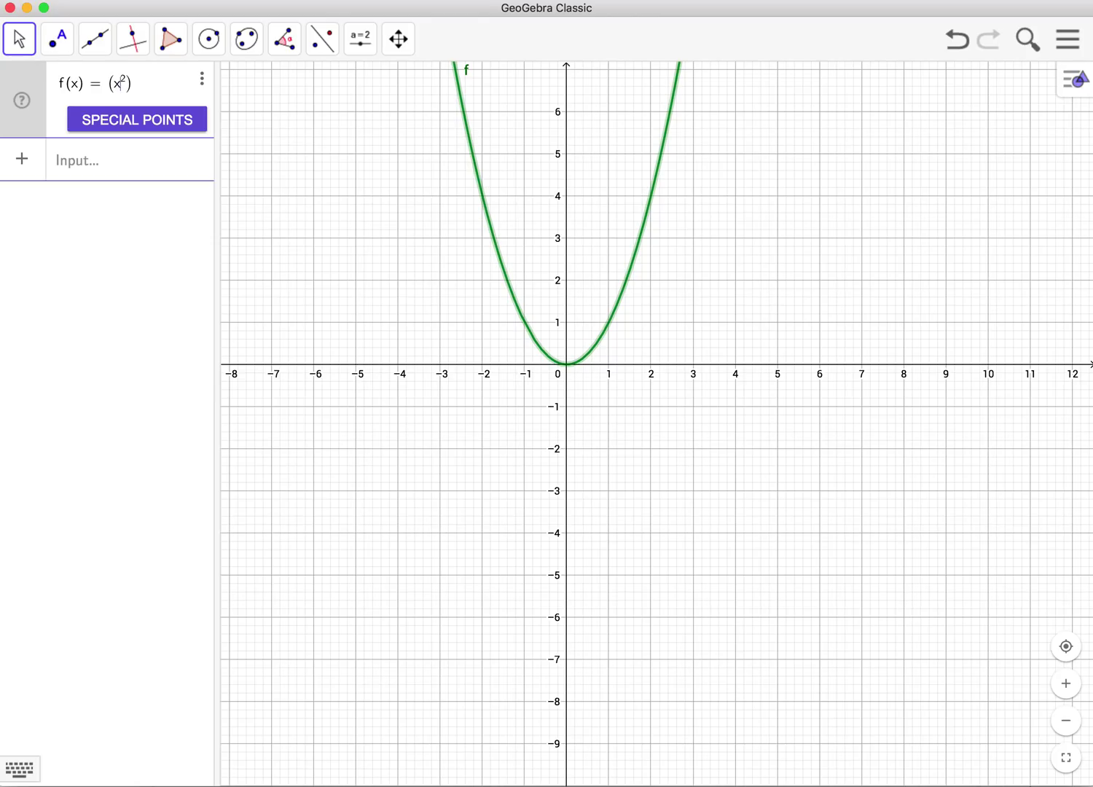
key(Left)
key(Left)
text())
key(Left)
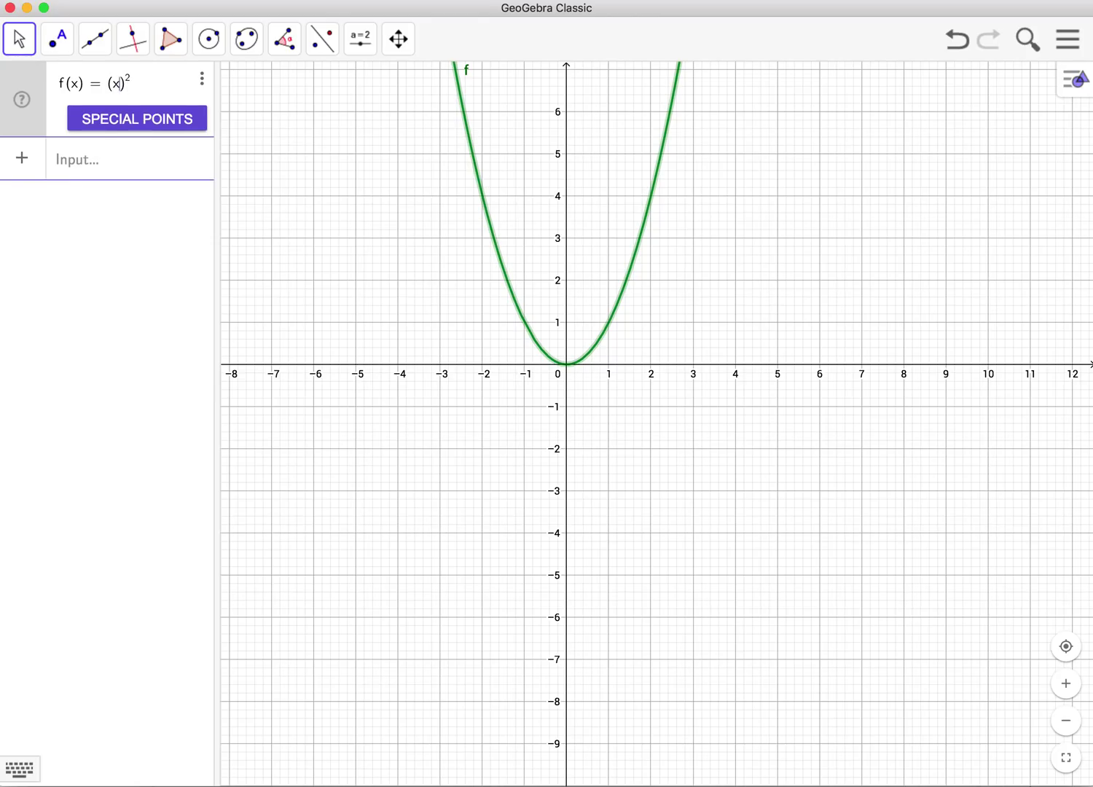
text(+ 1)
key(Return)
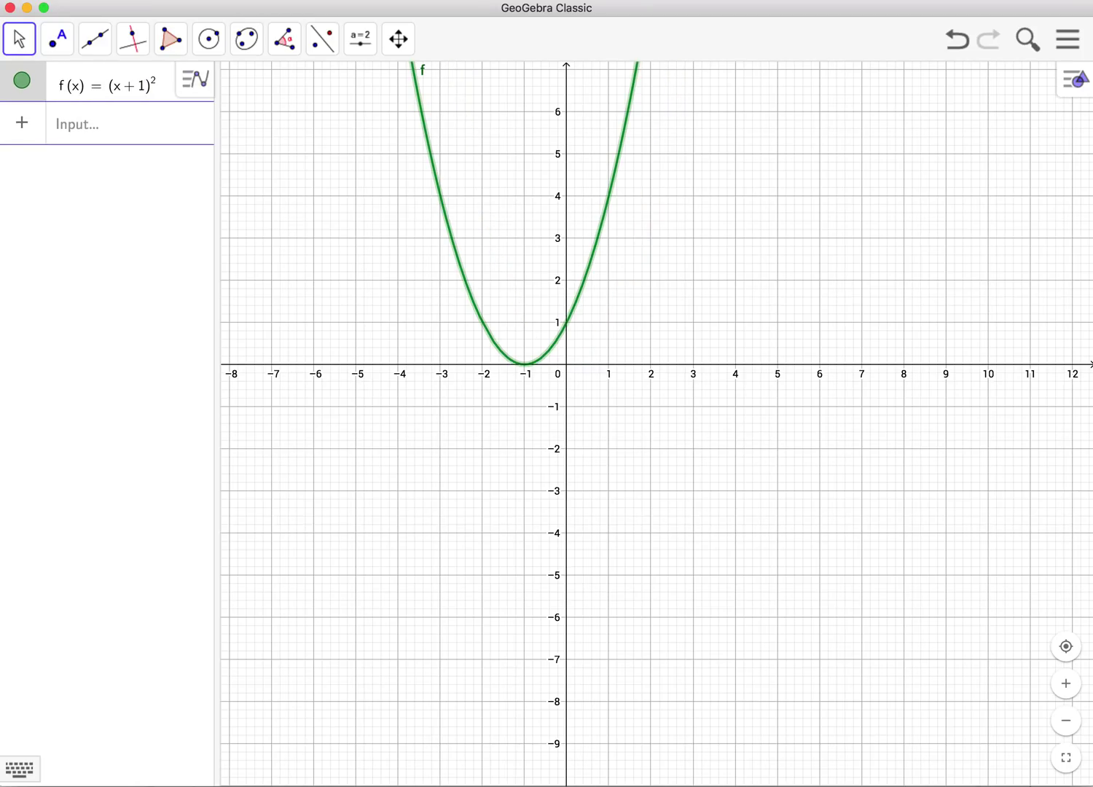
- Set the number inside the parentheses to 2, making the function f(x) = (x + 2)²
click(139, 93)
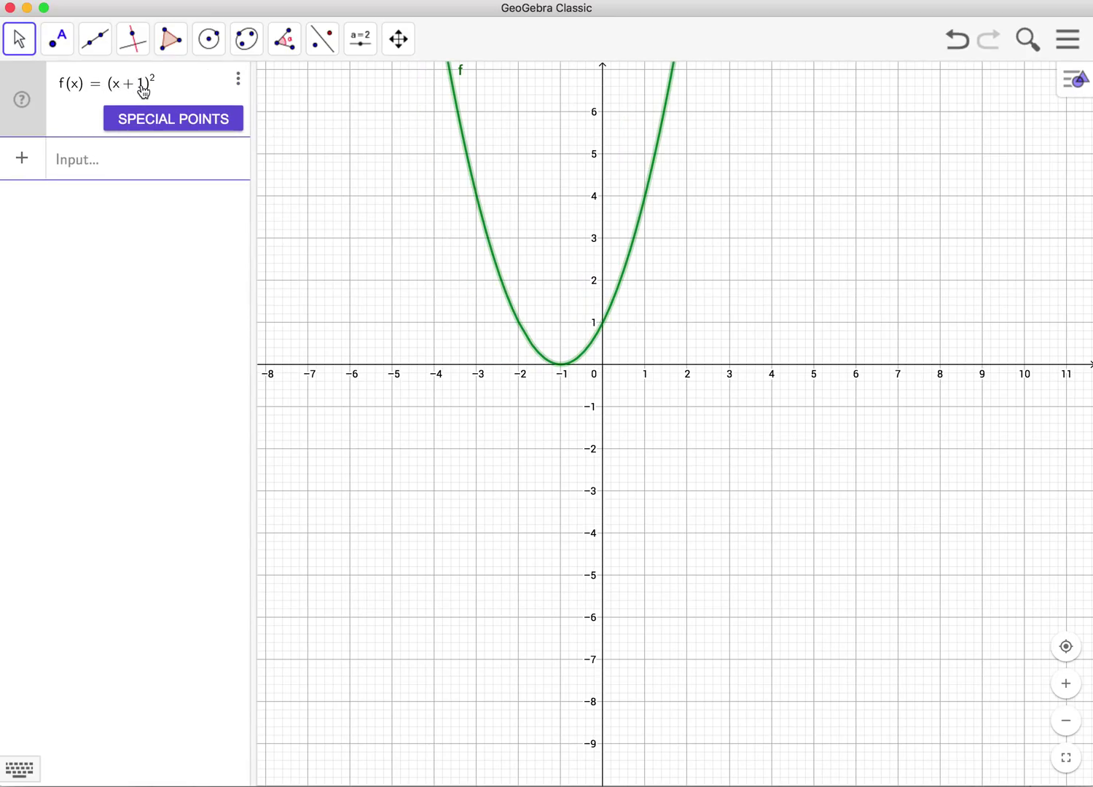
key(BackSpace)
text(2)
key(Return)
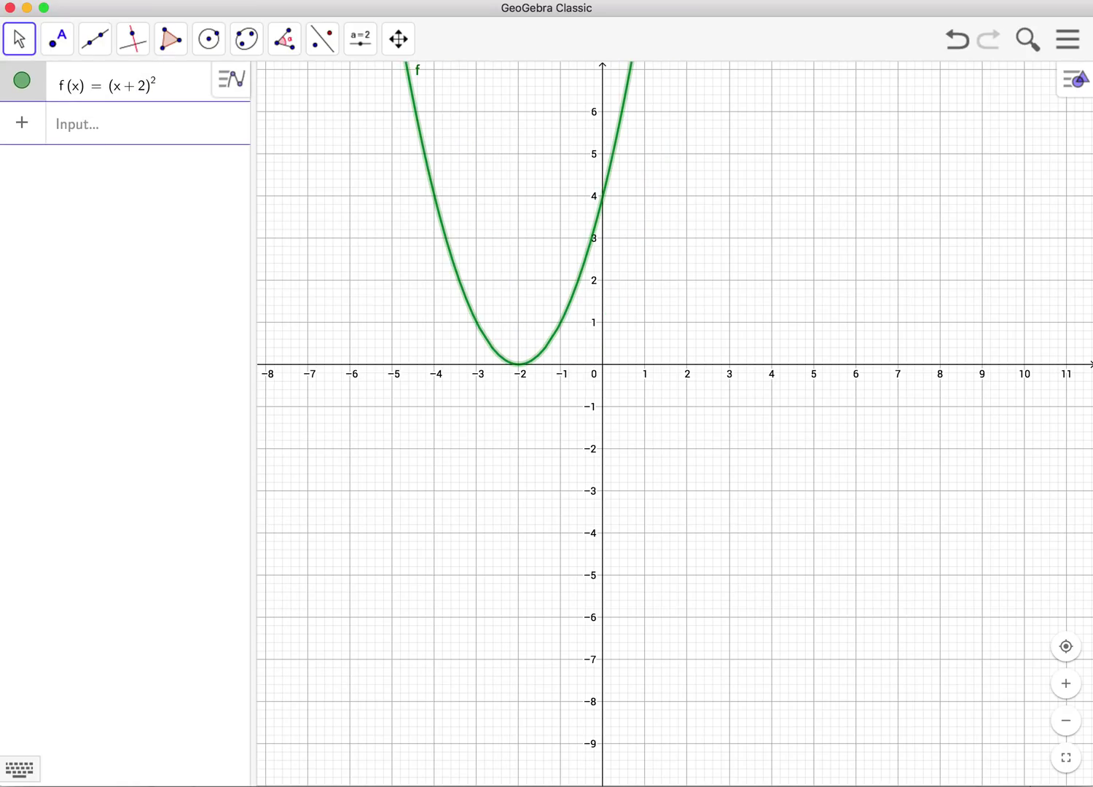
- Set the number inside the parentheses to 3, making the function f(x) = (x + 3)²
click(146, 91)
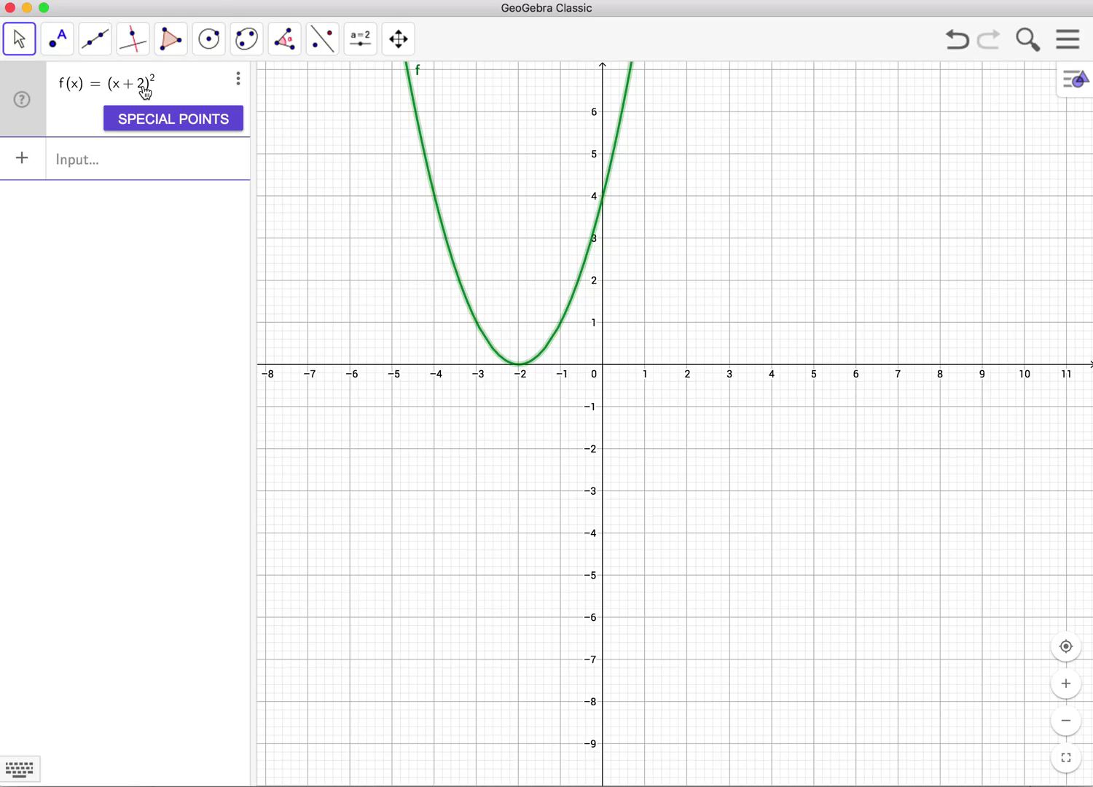
key(BackSpace)
text(3)
key(Return)
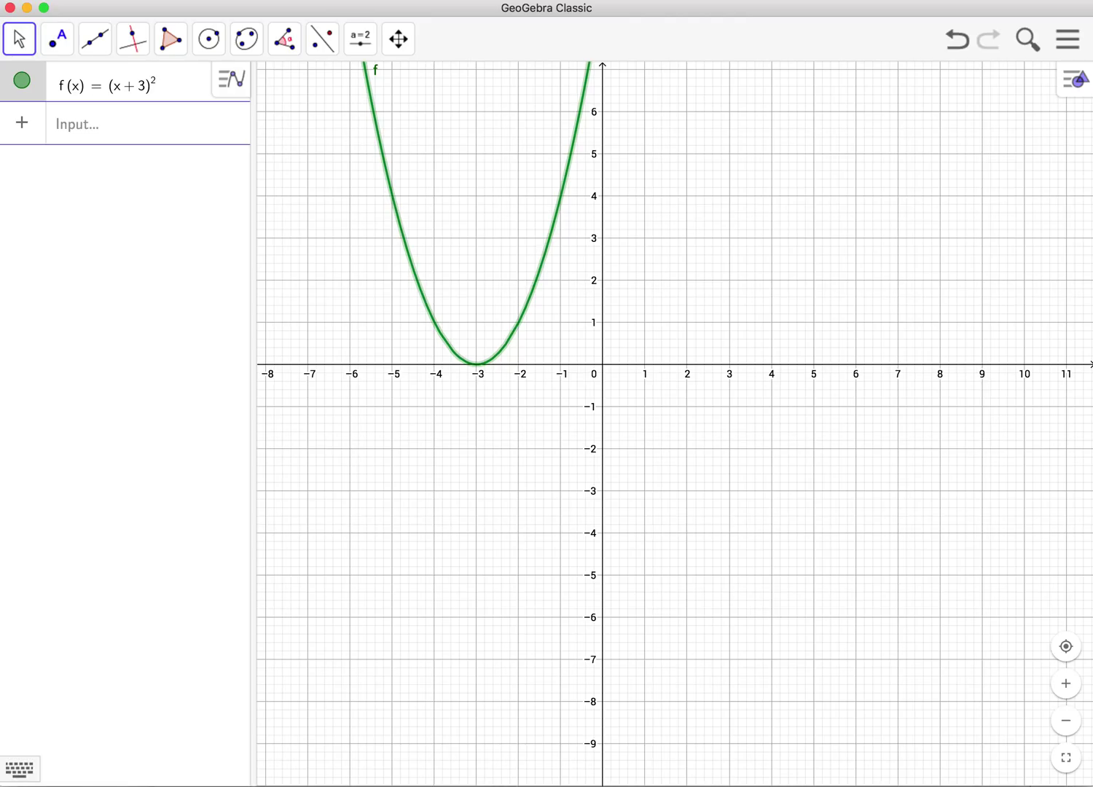
- Replace the addition inside the parentheses with a subtracted 1, making the function f(x) = (x − 1)²
click(143, 97)
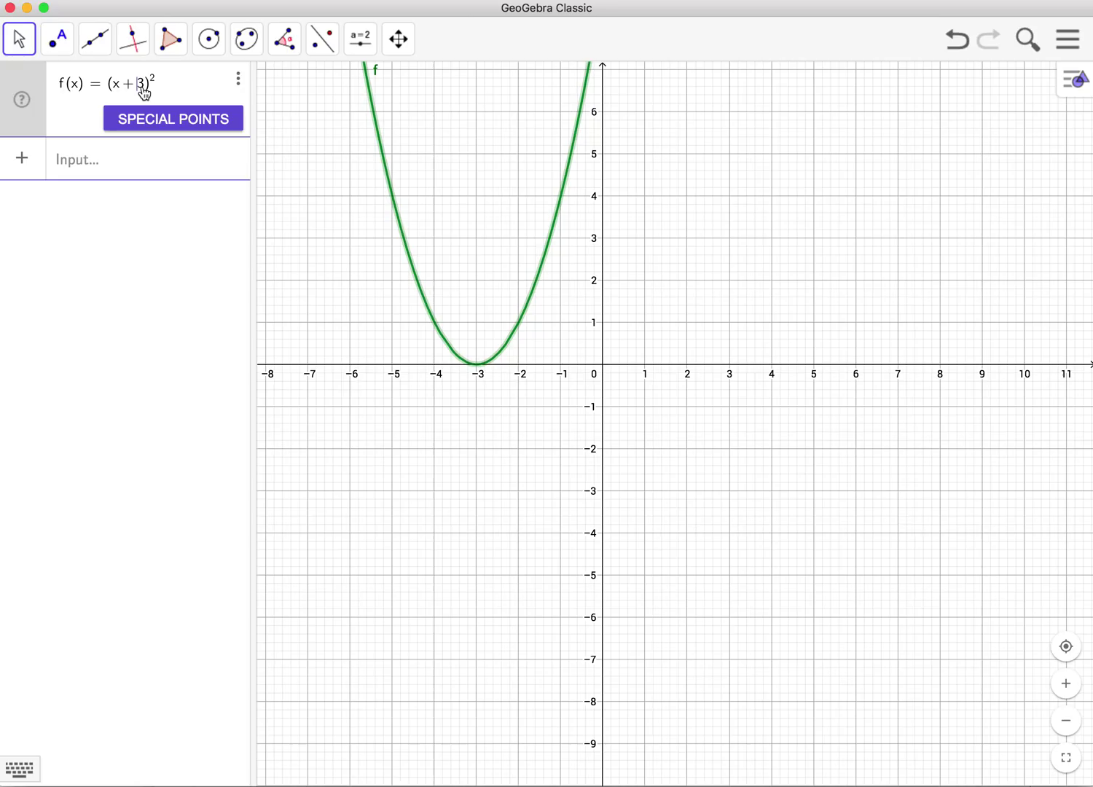
key(BackSpace)
key(BackSpace)
text(-1)
key(Return)
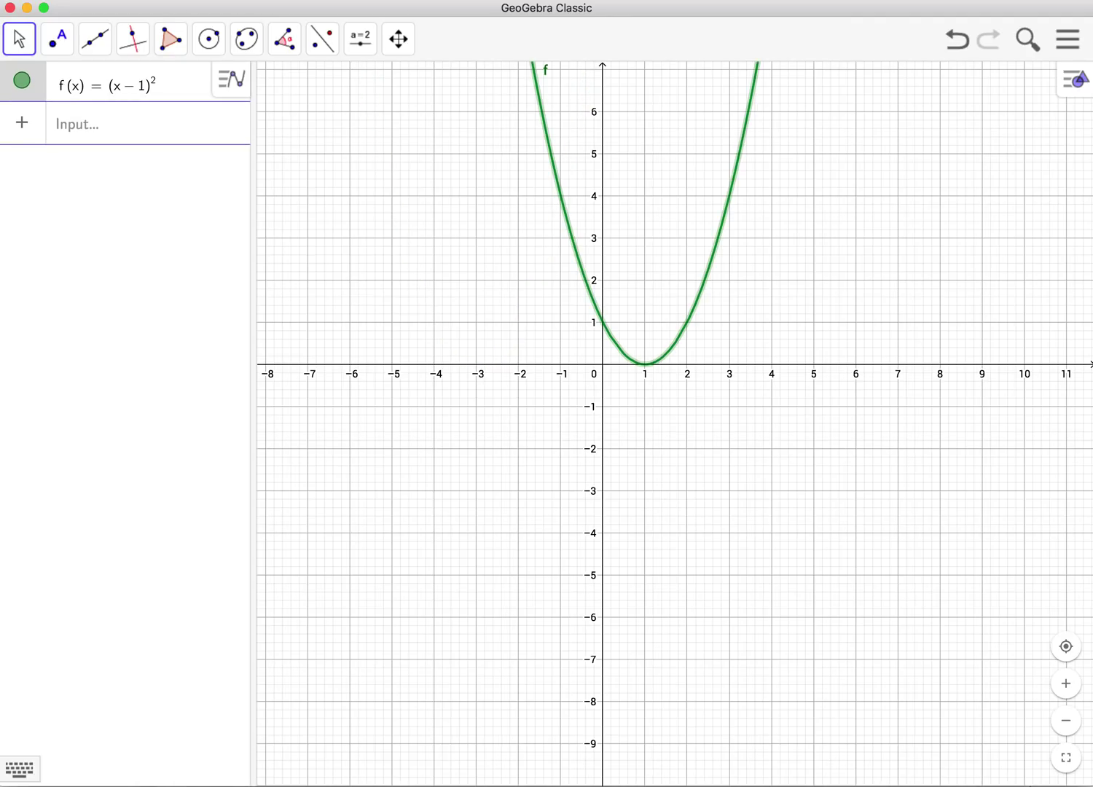
- Set the subtracted number inside the parentheses to 9, making the function f(x) = (x − 9)²
click(143, 98)
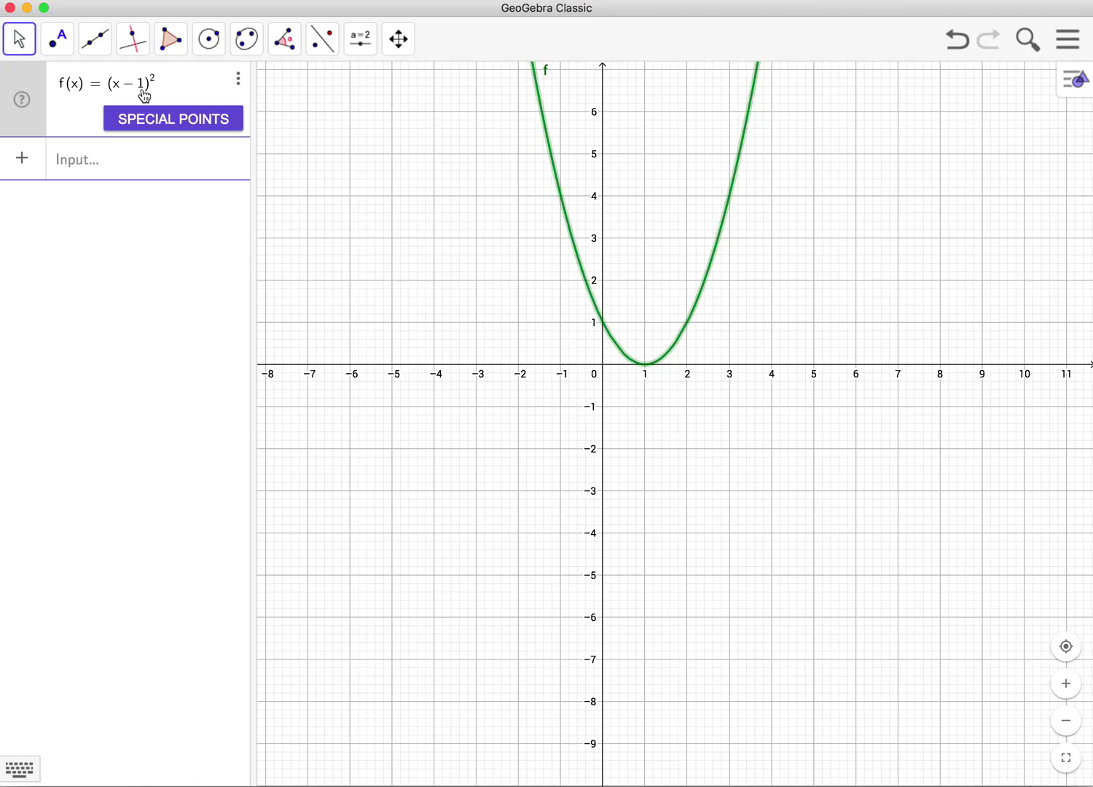
key(BackSpace)
text(9)
key(Return)
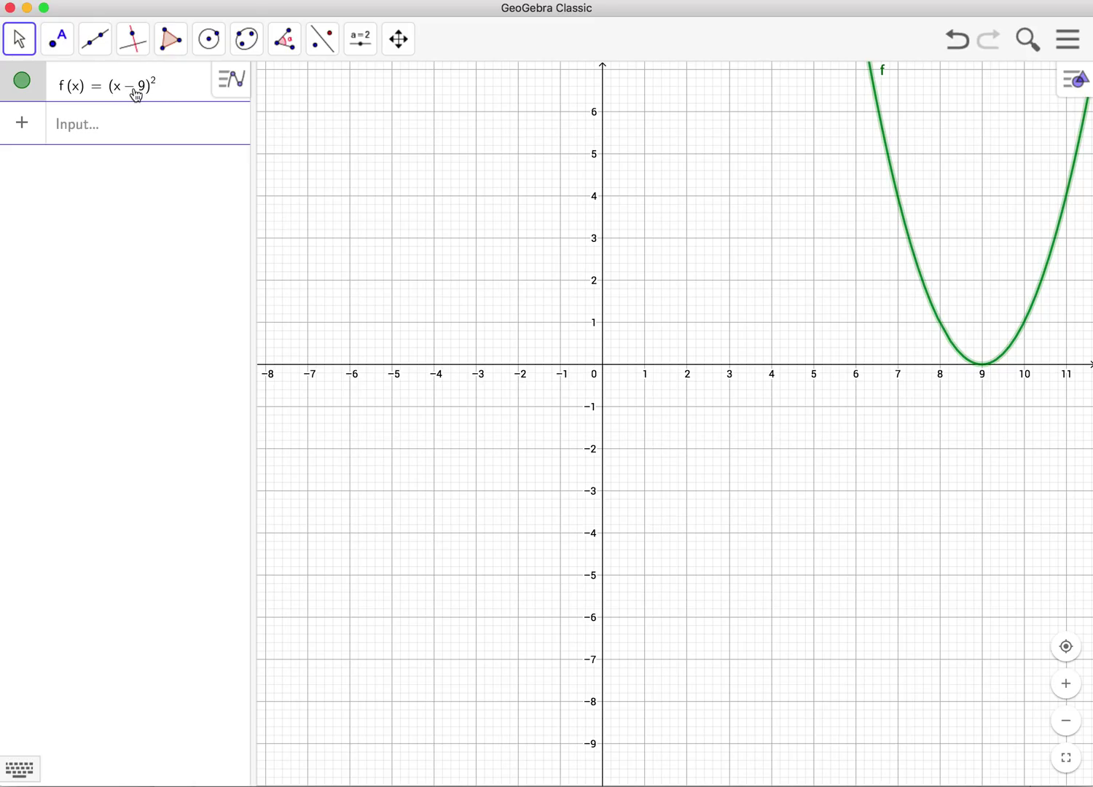
- Add 3 after the squared term, making the function f(x) = (x − 9)² + 3
click(169, 93)
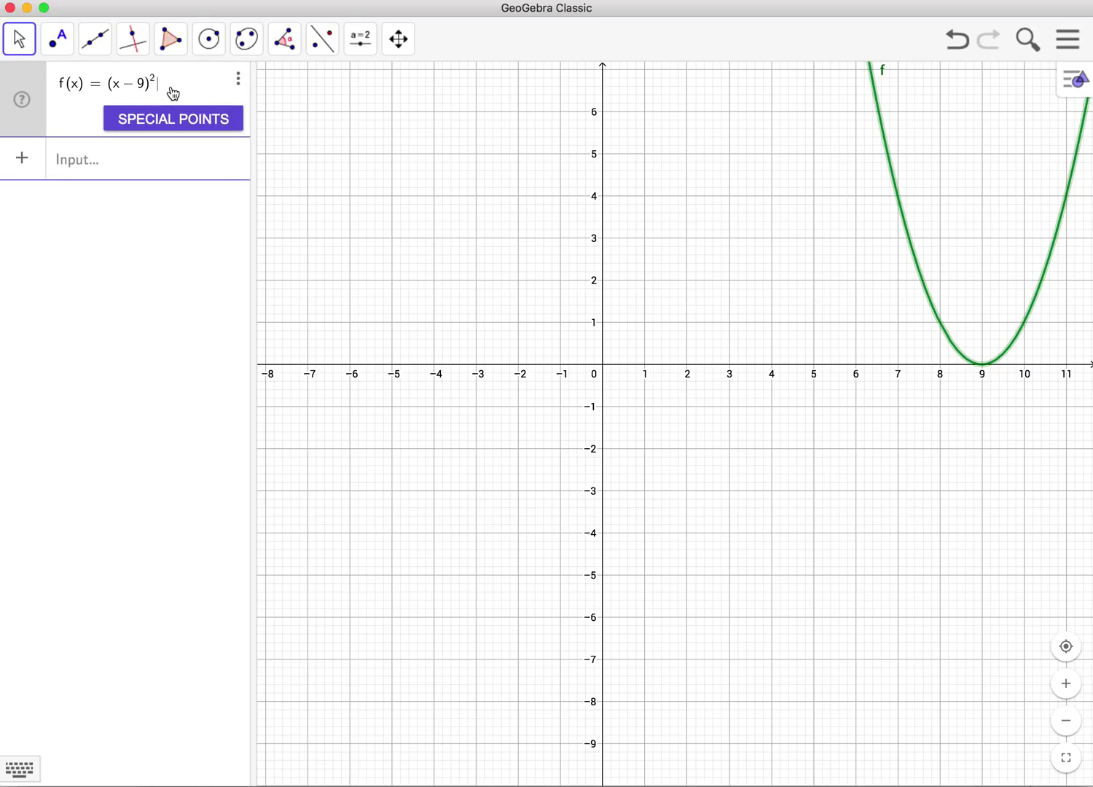
text(+3)
key(Return)
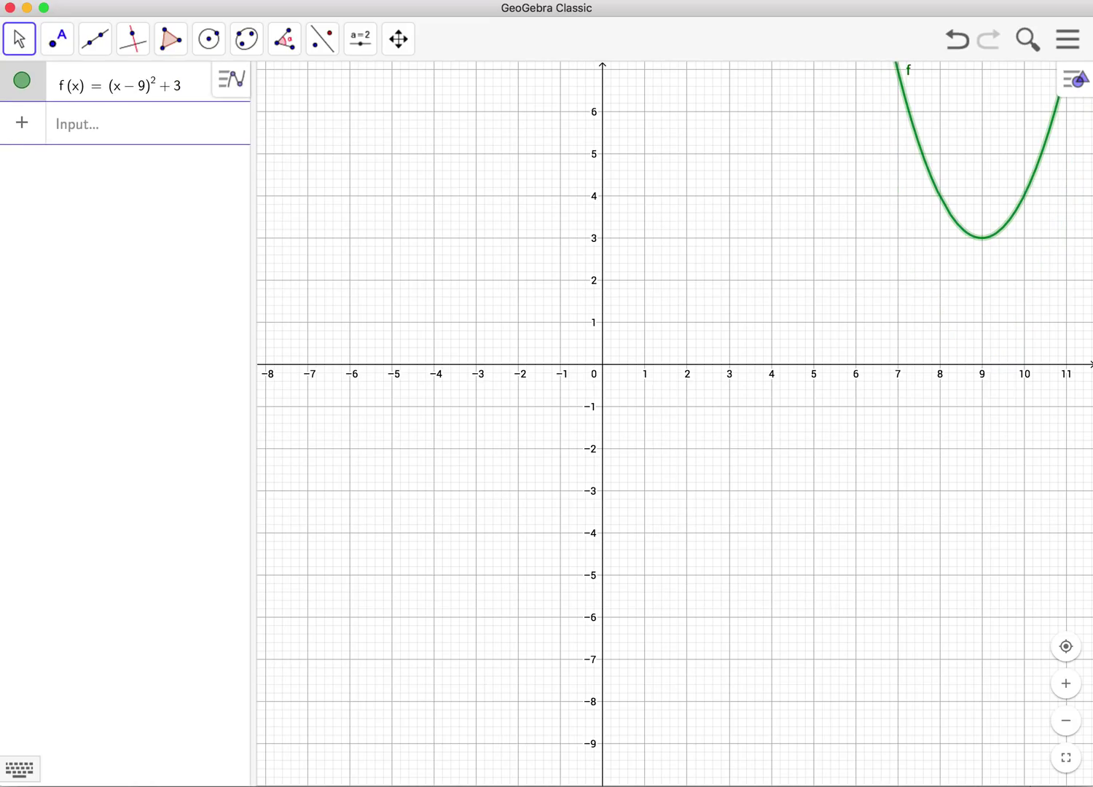
click(604, 372)
- Clear the quadratic expression and redefine the function as f(x) = sqrt(x)
click(187, 90)
key(BackSpace)
key(BackSpace)
key(BackSpace)
key(BackSpace)
key(BackSpace)
key(BackSpace)
key(BackSpace)
key(BackSpace)
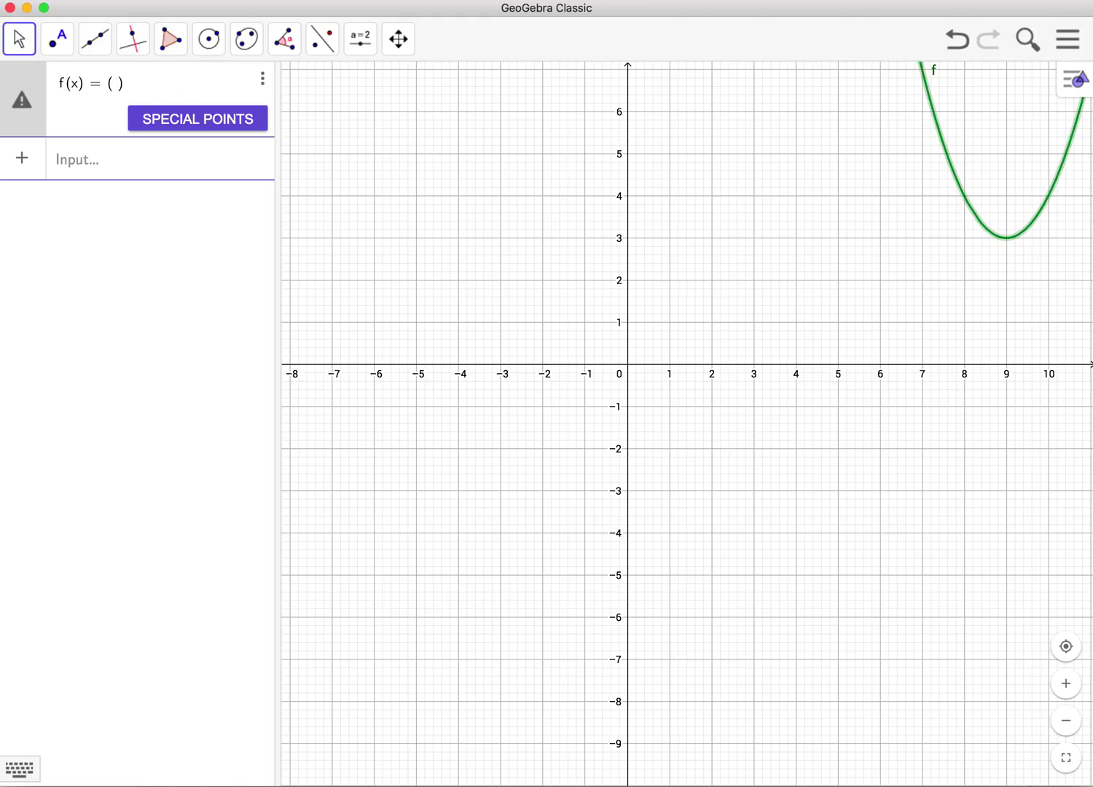
key(BackSpace)
key(BackSpace)
text(sqrt)
text((x)
key(Return)
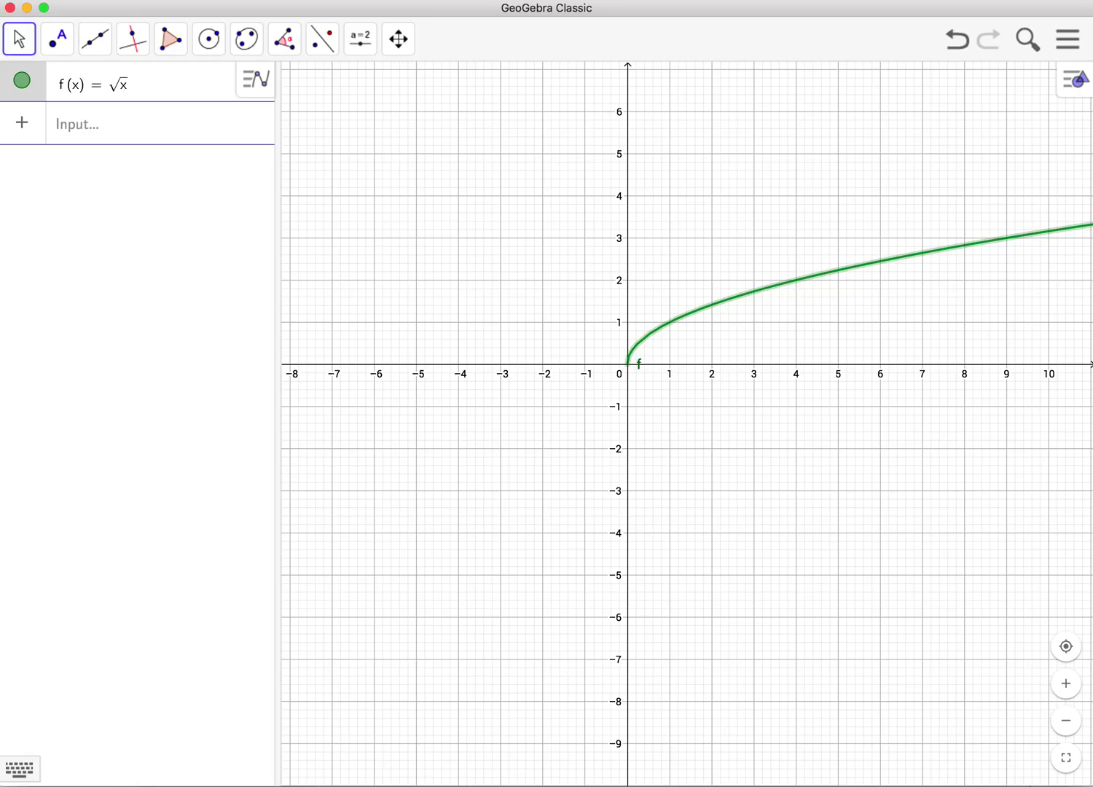
- Add 1 outside the square root, making the function f(x) = √x + 1
click(175, 91)
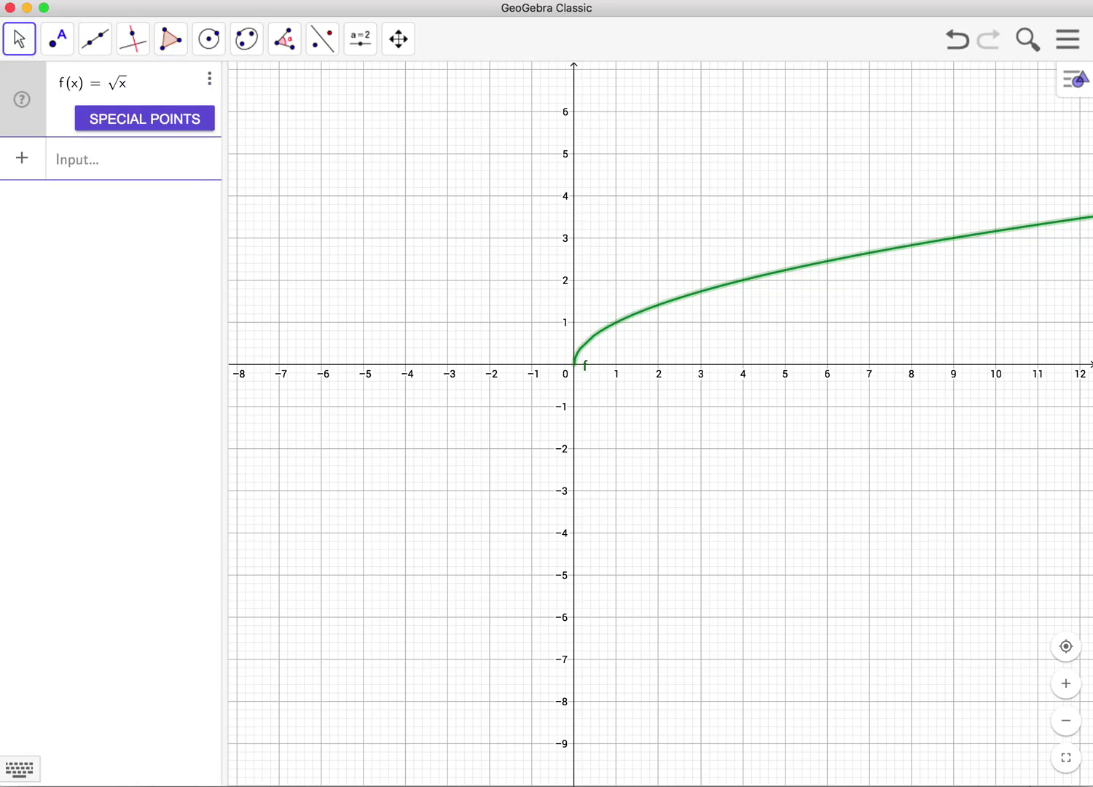
text(+1)
key(Return)
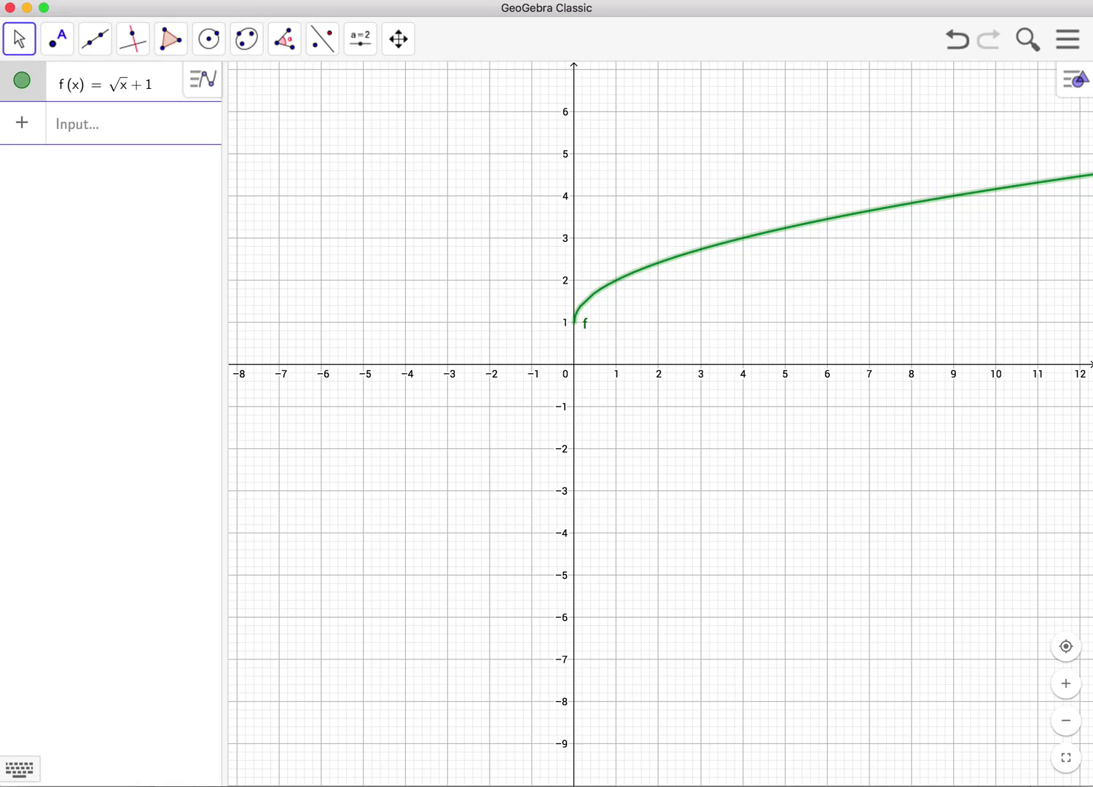
- Subtract 3 under the square root, making the function f(x) = √(x − 3) + 1
click(126, 91)
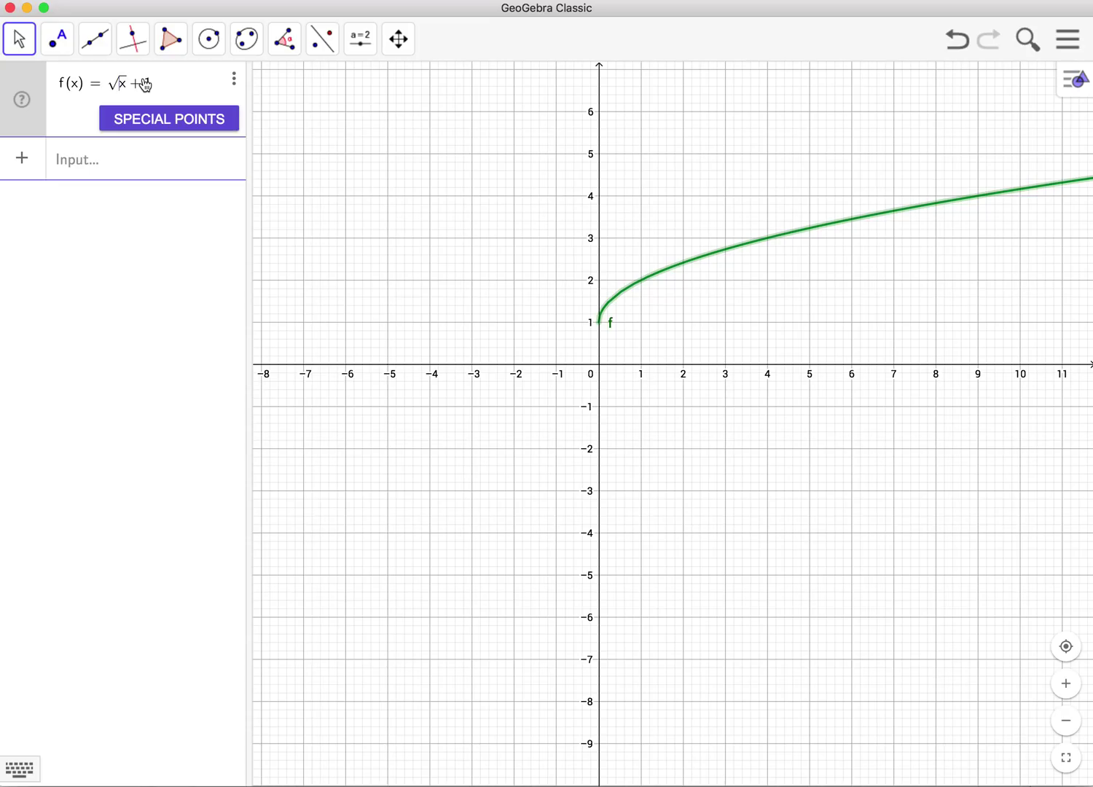
key(Right)
text(-3)
key(Return)
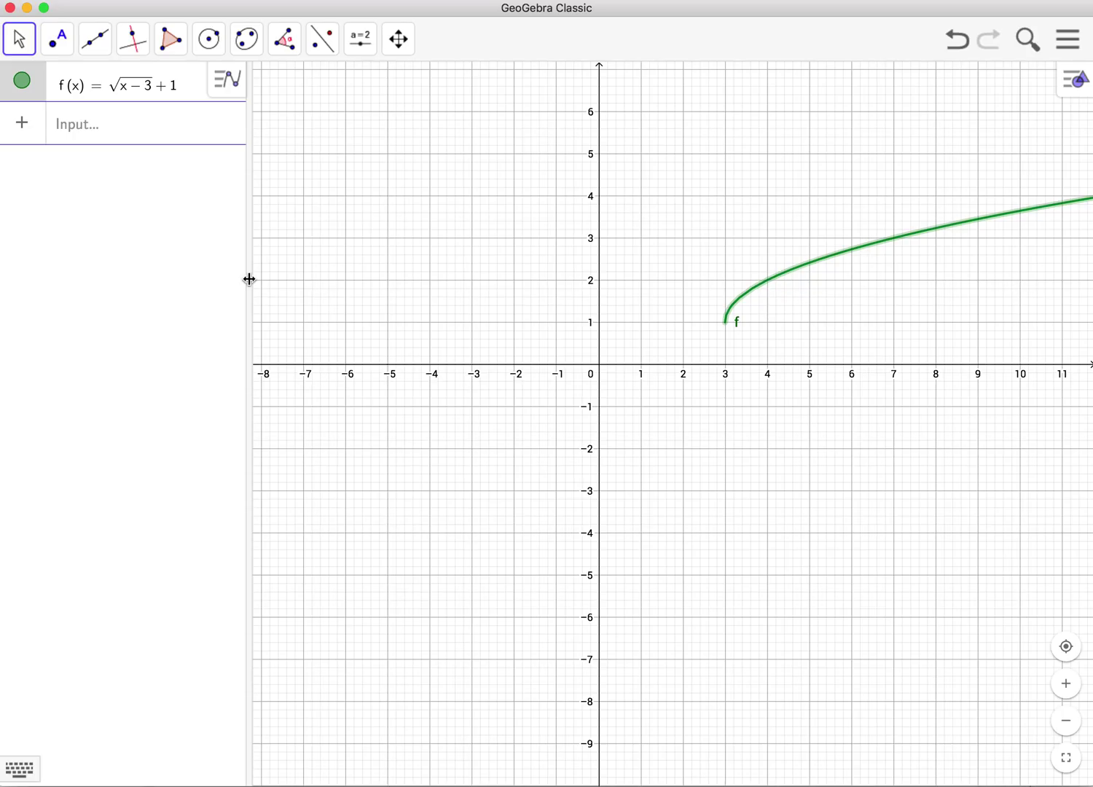
- Remove the −3 under the square root and the +1 outside it, leaving f(x) = √x
click(149, 97)
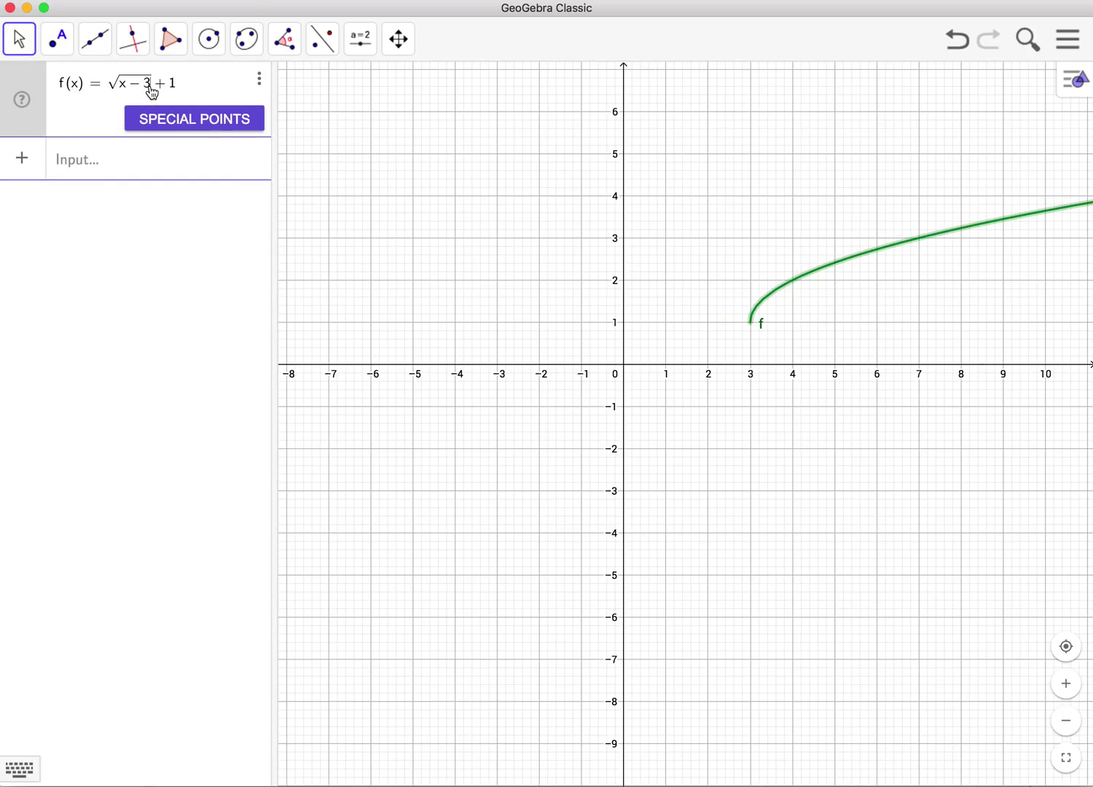
key(BackSpace)
key(BackSpace)
key(Return)
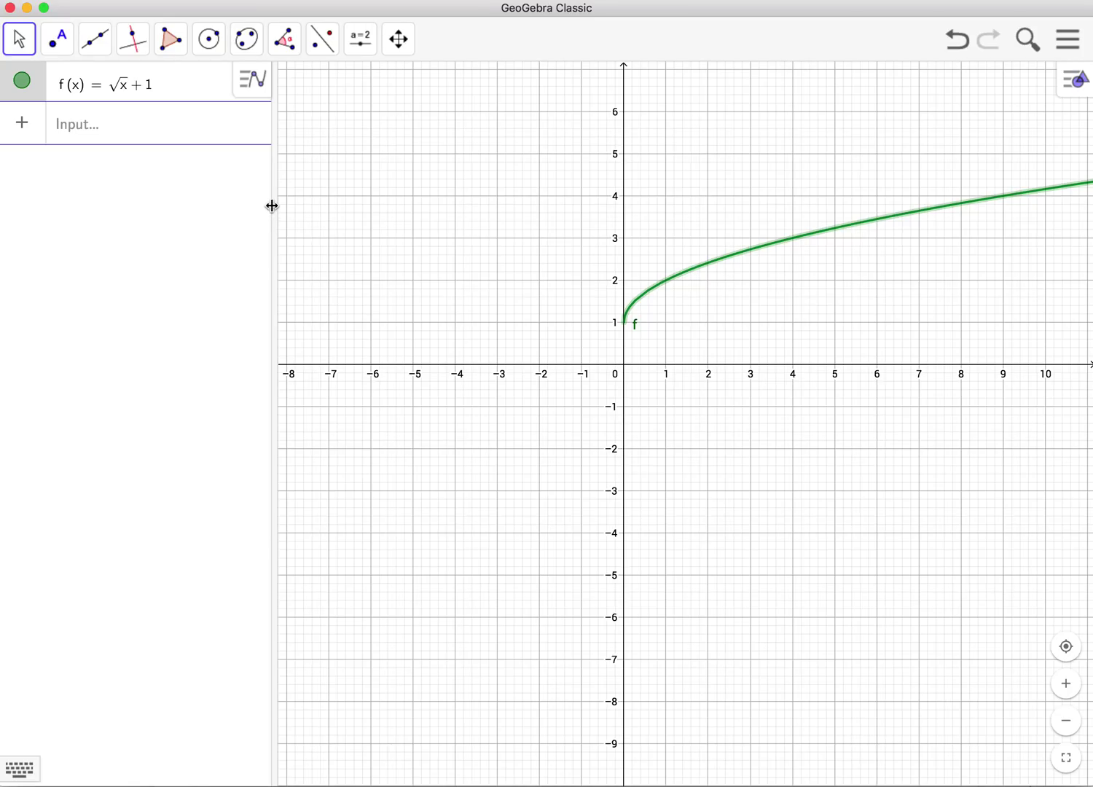
click(182, 88)
key(BackSpace)
key(BackSpace)
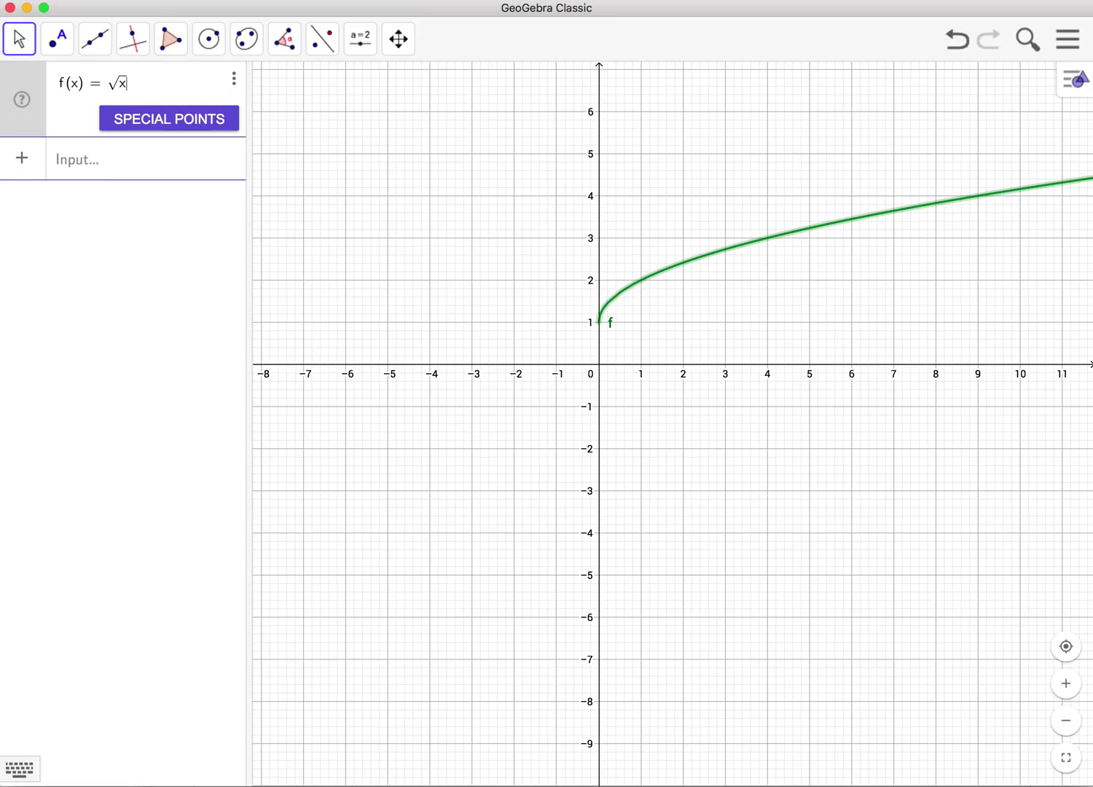
key(Return)
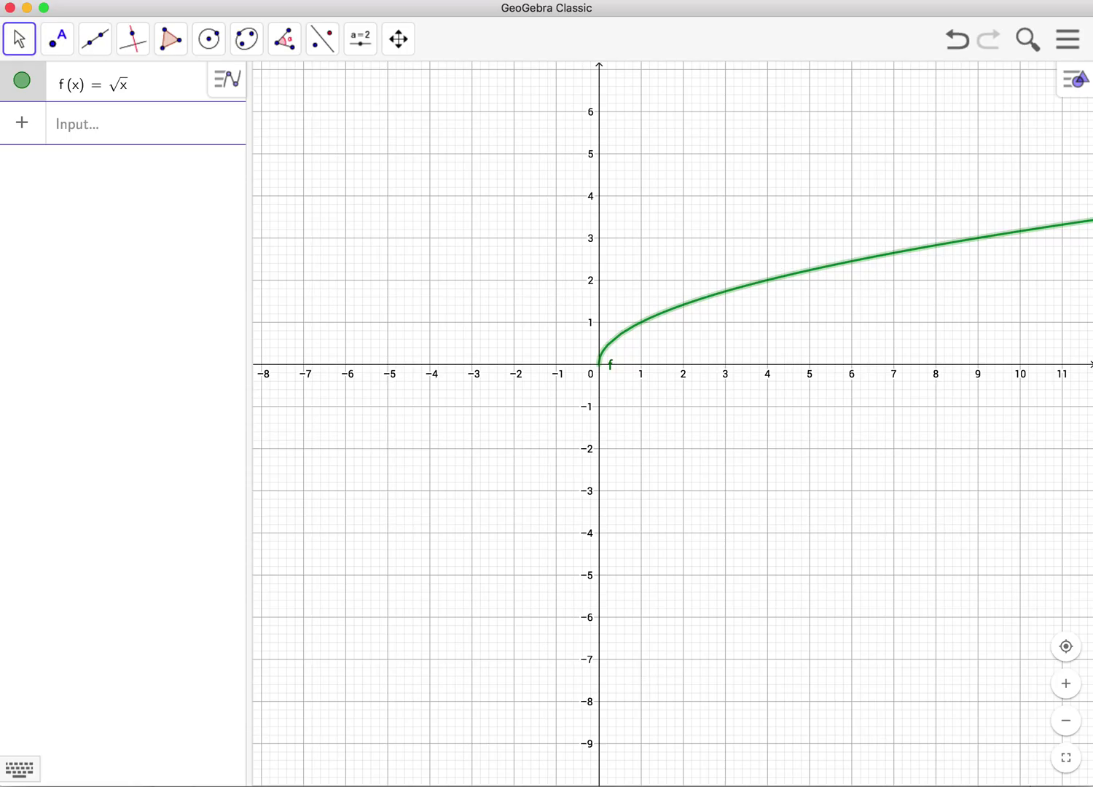
- Add 2 under the square root and subtract 4 outside it, making f(x) = √(x + 2) − 4
click(122, 92)
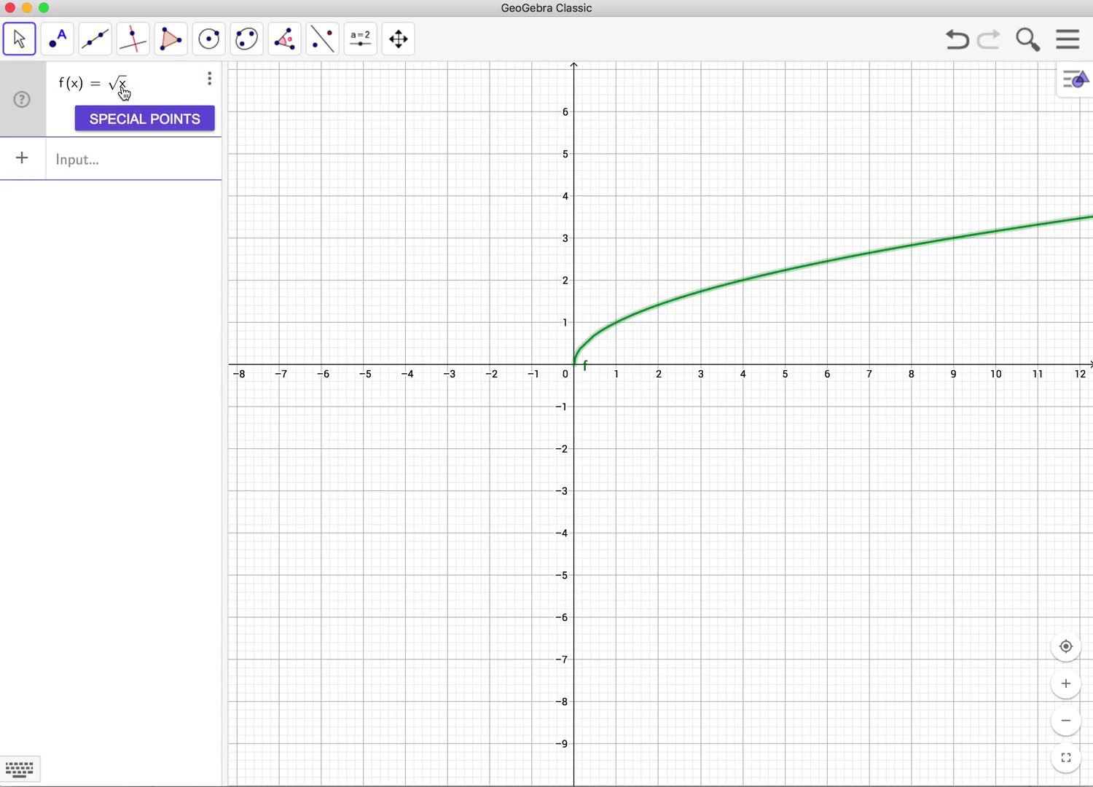
text(+2)
key(Right)
text(-4)
key(Return)
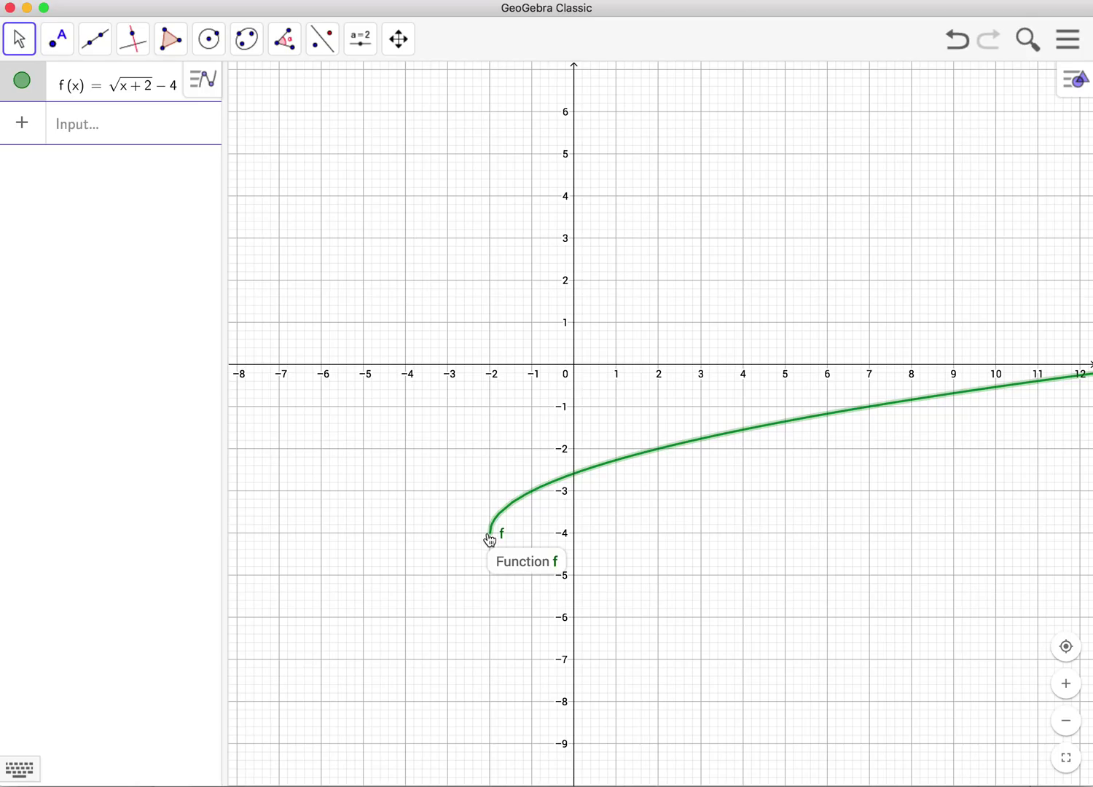
- Clear the square root expression and redefine the function as f(x) = x²
click(149, 96)
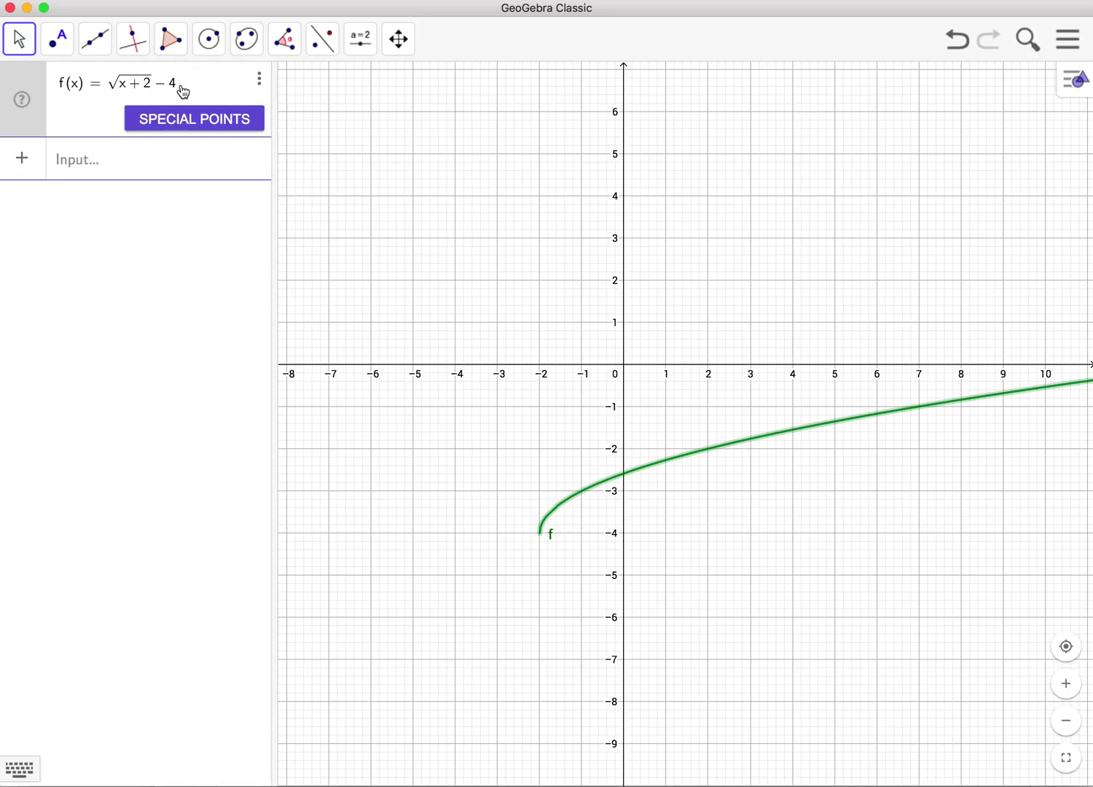
click(182, 90)
key(BackSpace)
key(BackSpace)
key(BackSpace)
key(BackSpace)
key(BackSpace)
key(BackSpace)
key(BackSpace)
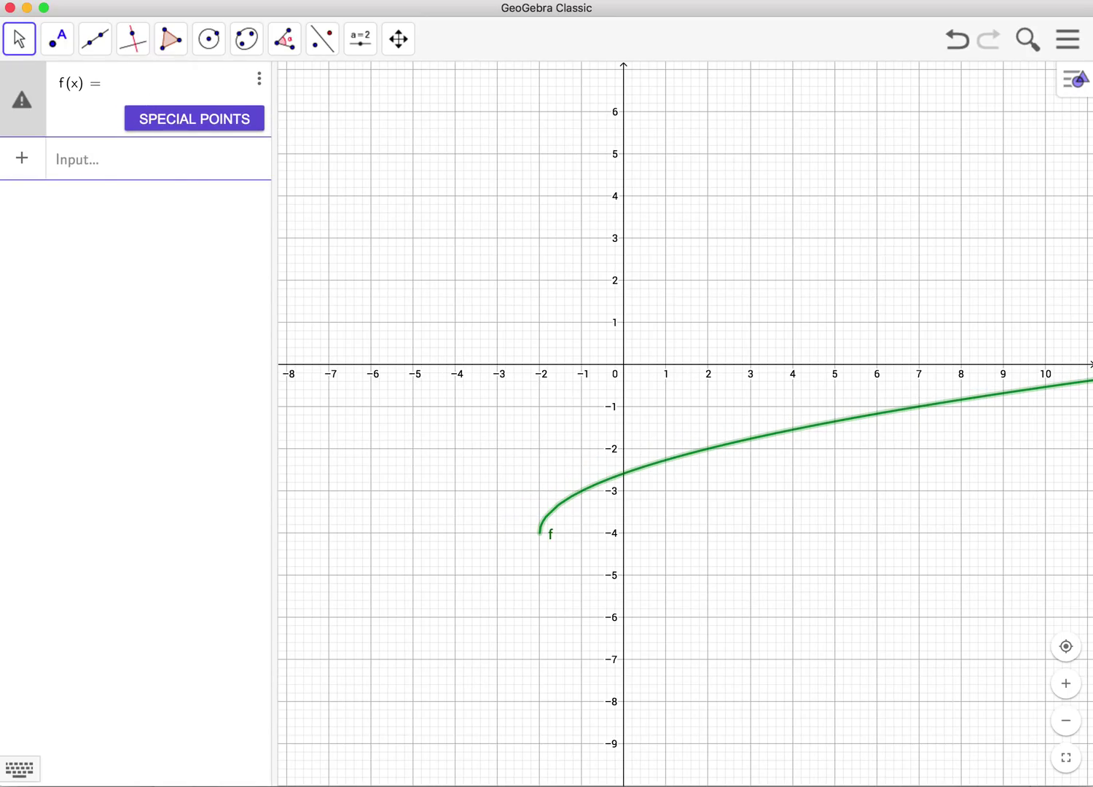
text(x)
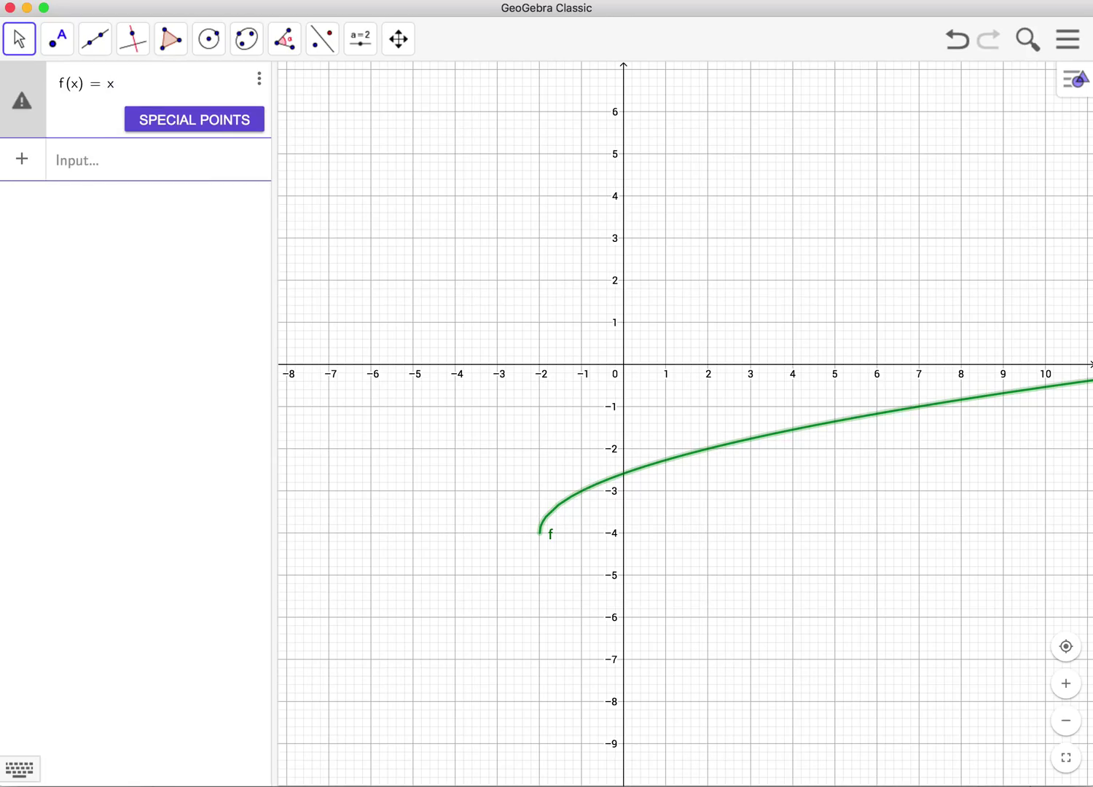
text(^2)
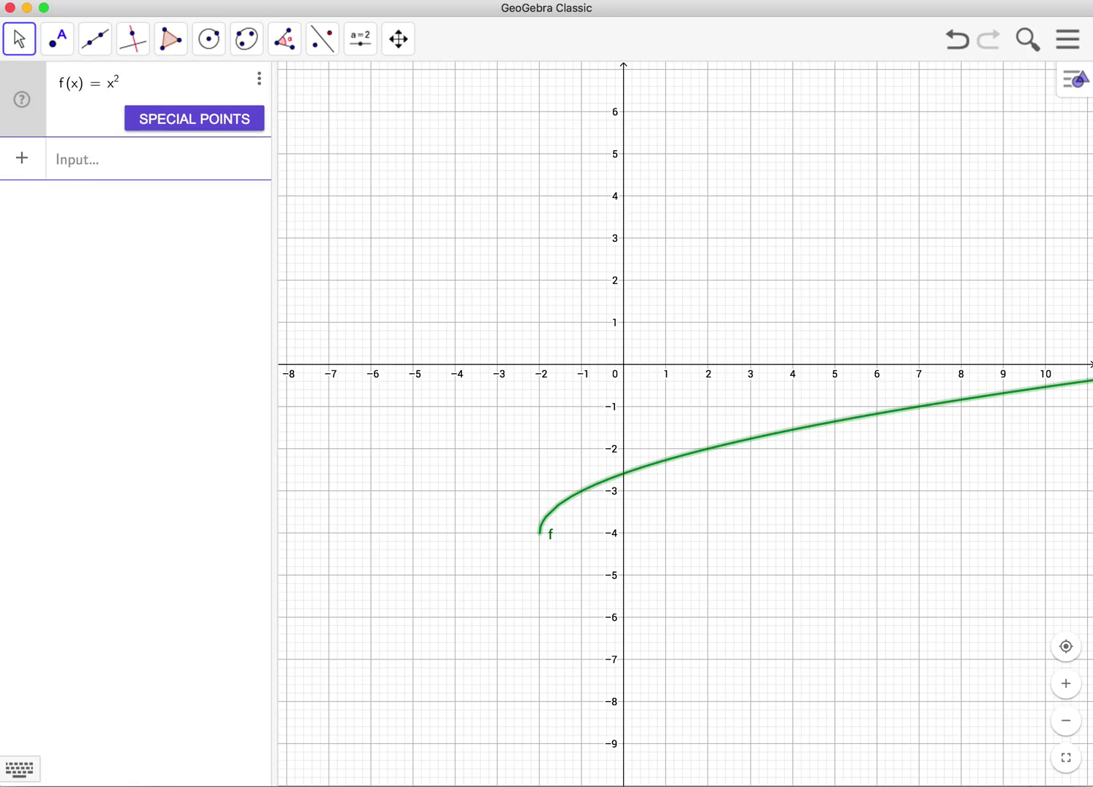
key(Return)
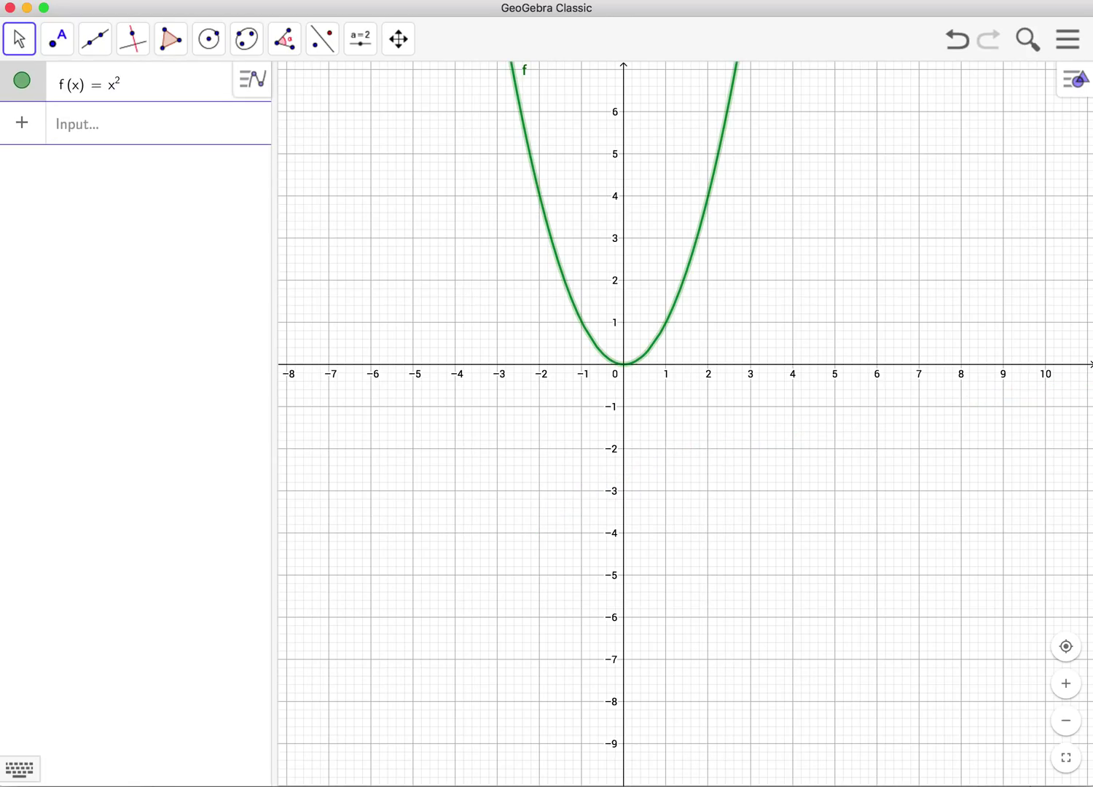
- Reflect the parabola over the x-axis by negating the squared term, making f(x) = −x²
click(111, 92)
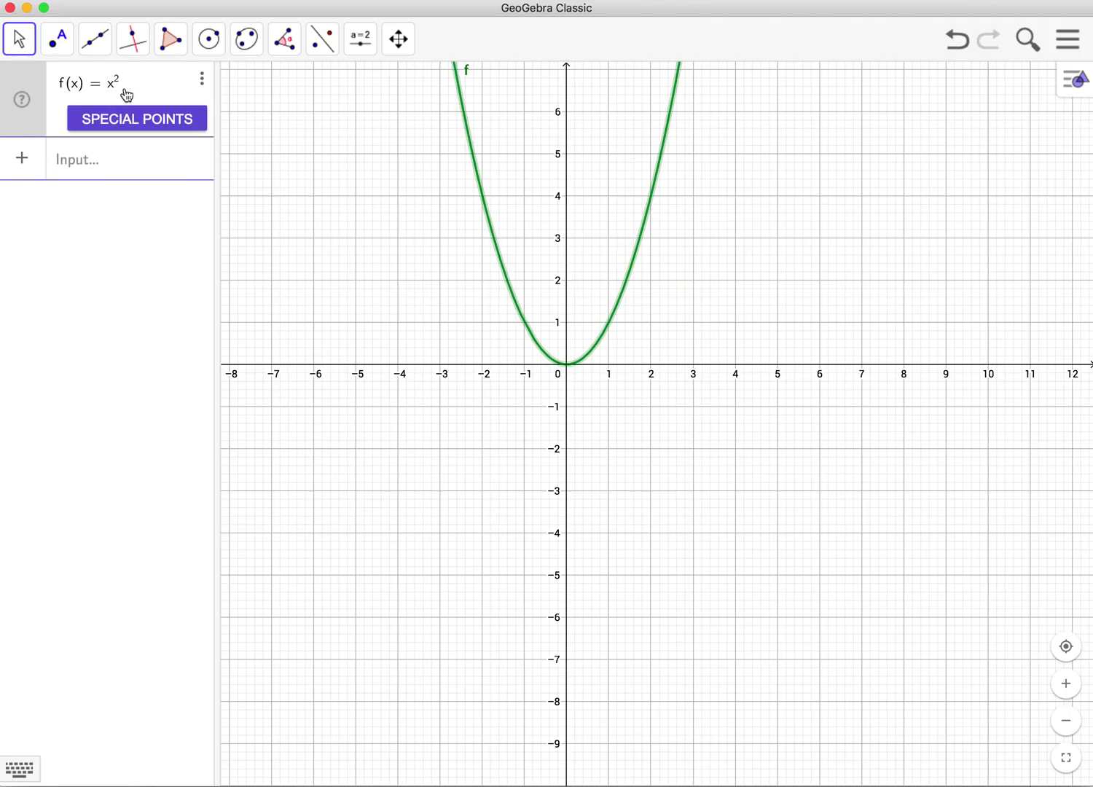
text(-)
key(Return)
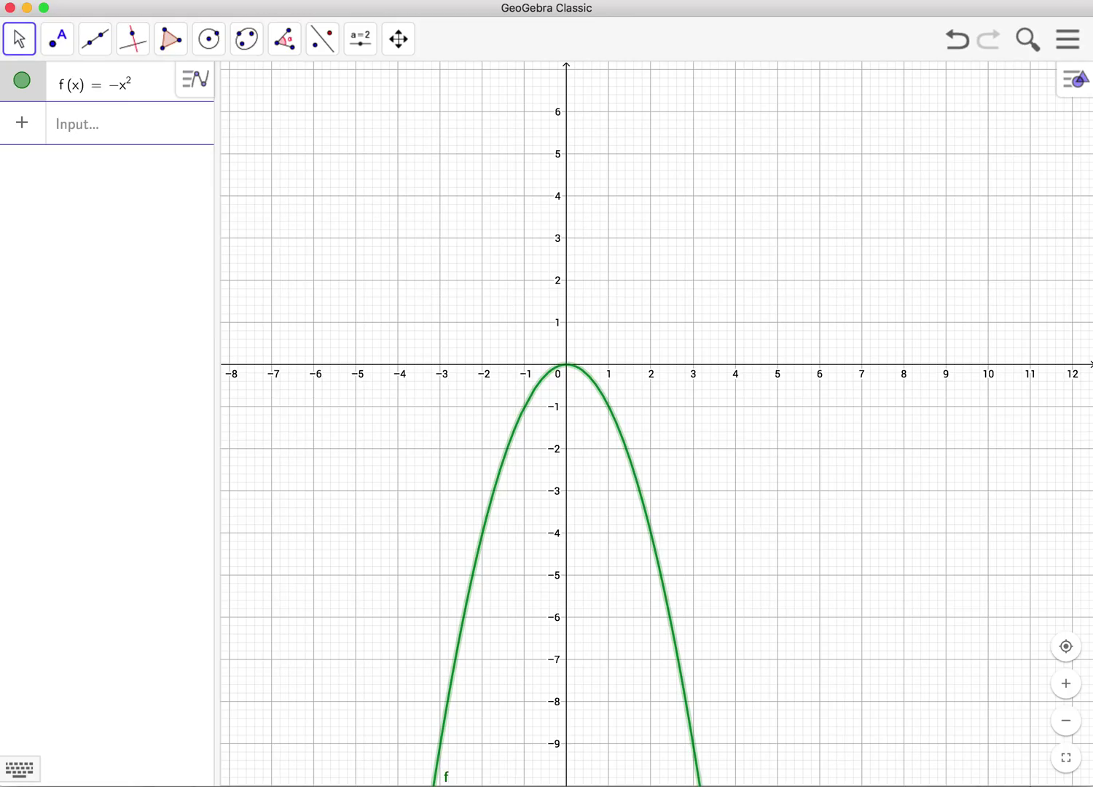
- Remove the minus sign and raise the exponent to 3, making the function f(x) = x³
click(122, 91)
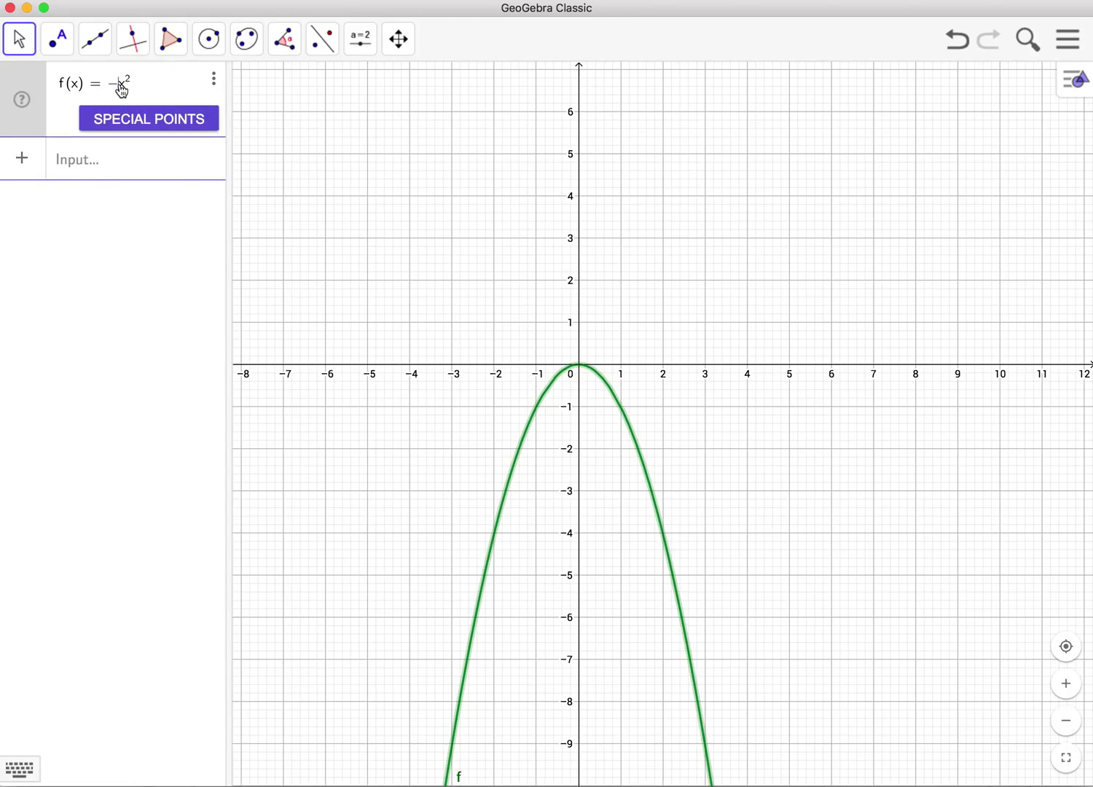
key(BackSpace)
key(BackSpace)
key(Return)
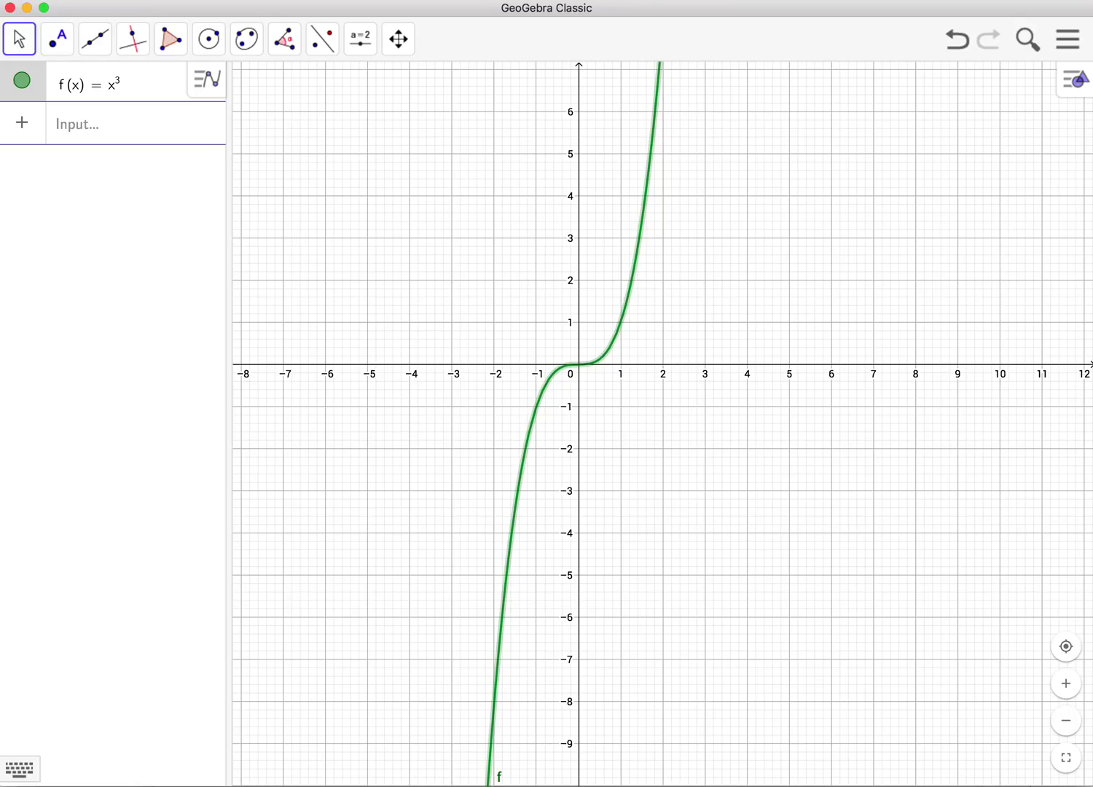
- Negate the cubic term, making the function f(x) = −x³
click(111, 93)
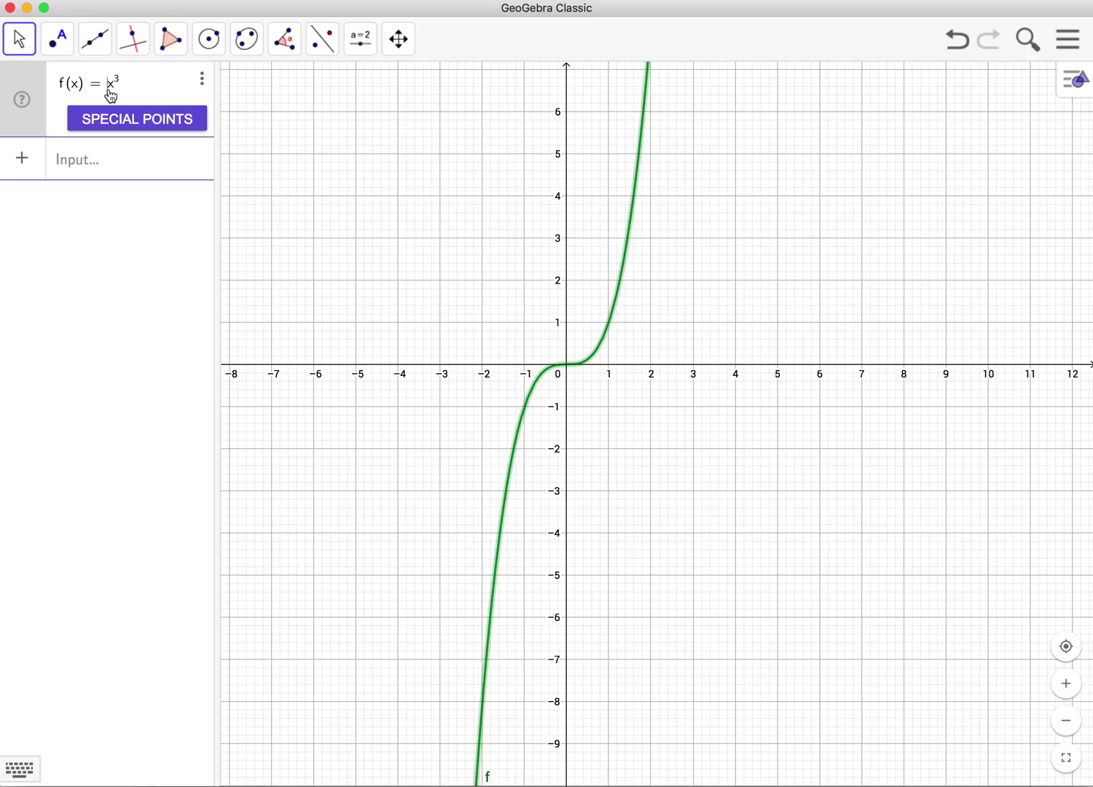
text(-)
key(Return)
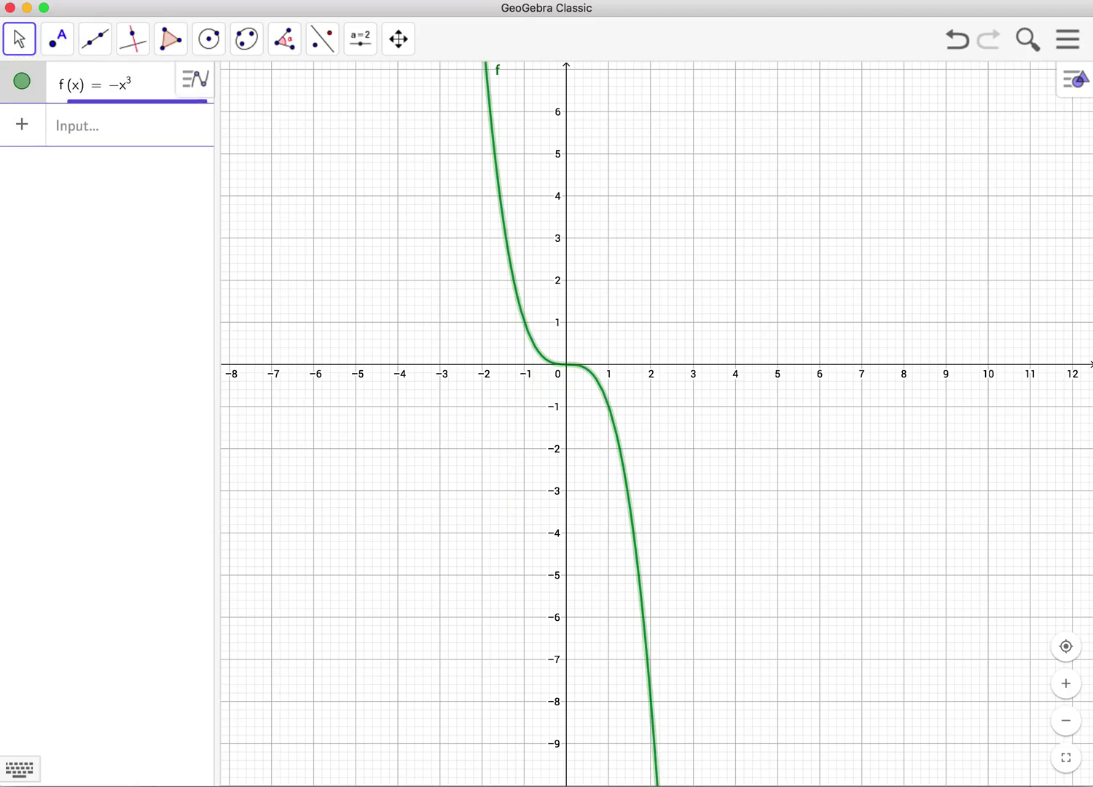
- Remove the minus sign from the cubic function, restoring f(x) = x³
click(122, 90)
key(BackSpace)
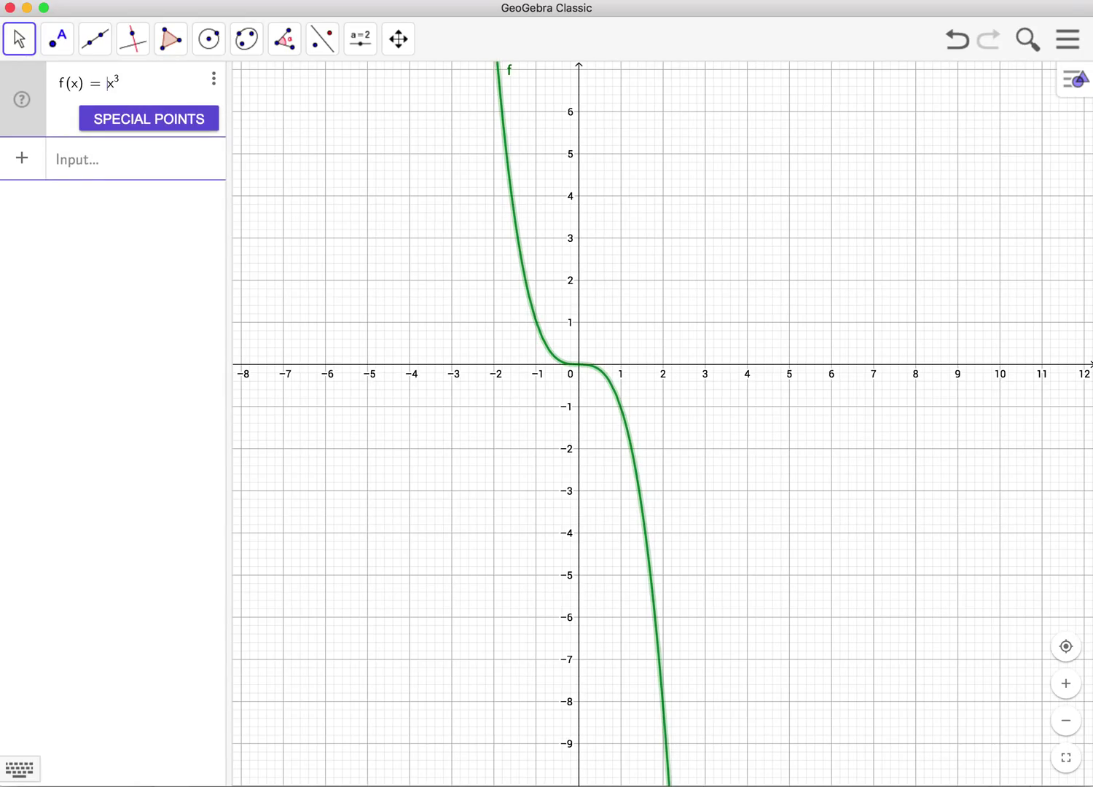
key(Return)
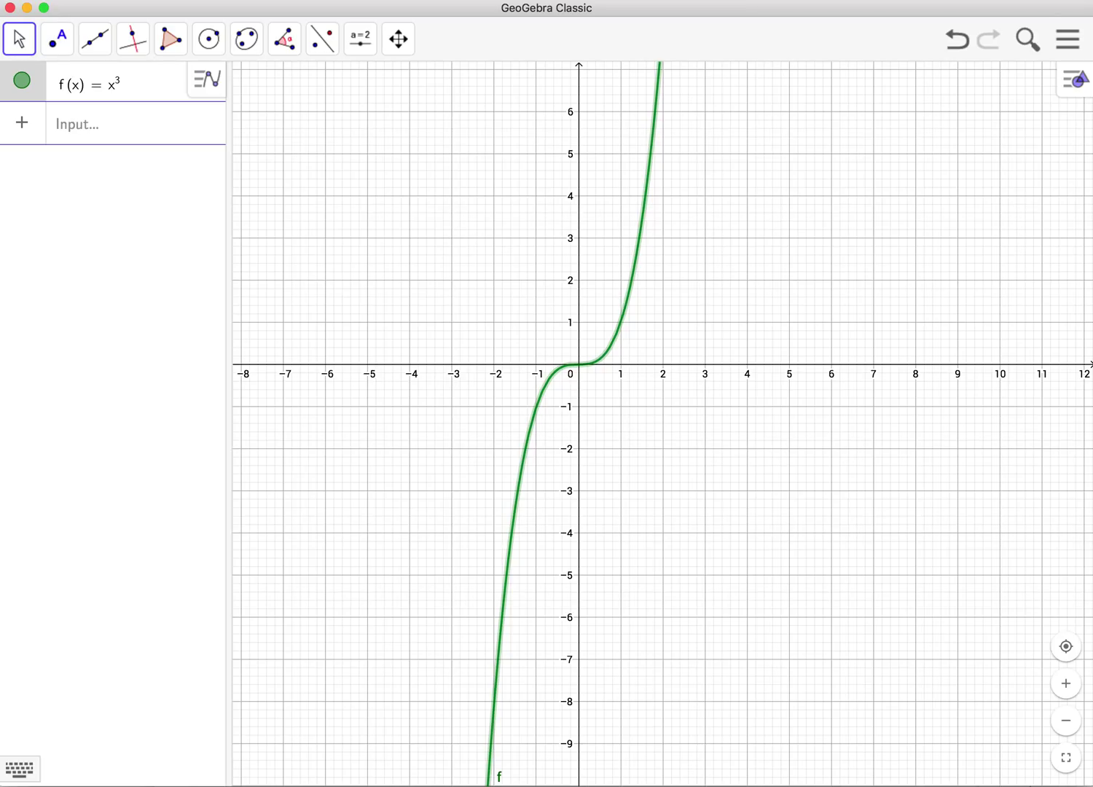
- Negate the cubic term and add 3 after it, making the function f(x) = −x³ + 3
click(109, 89)
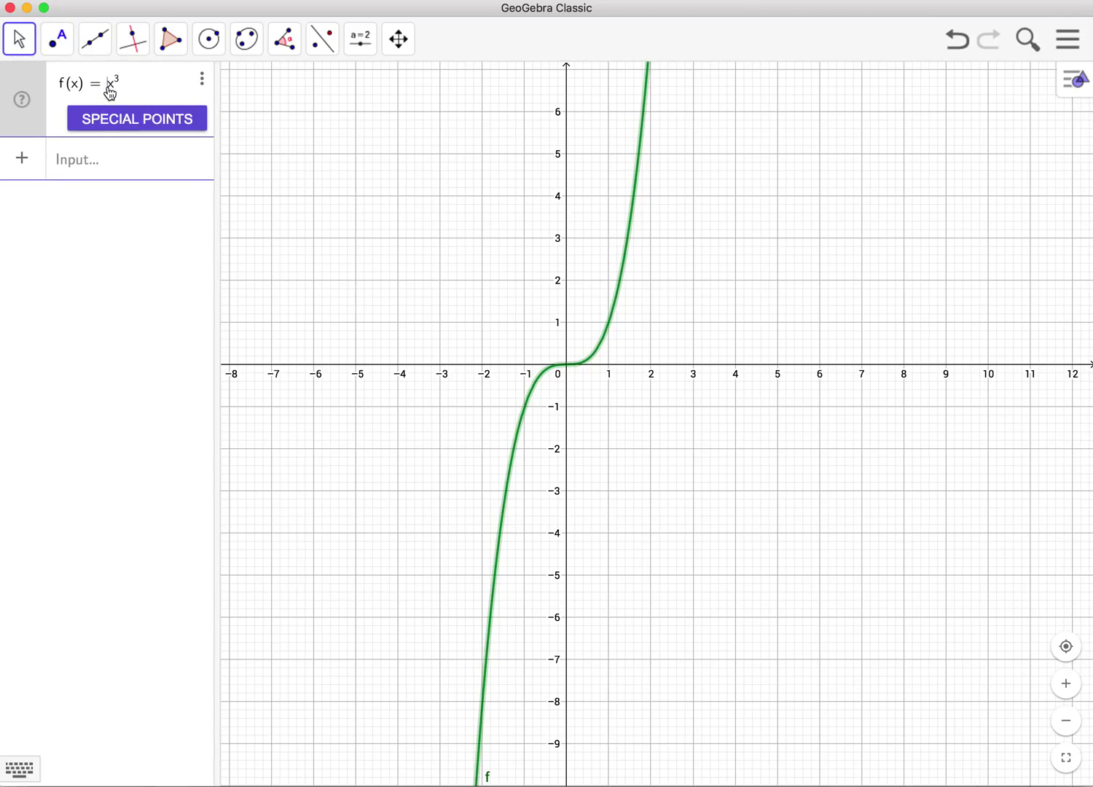
text(-)
text(+3)
key(Return)
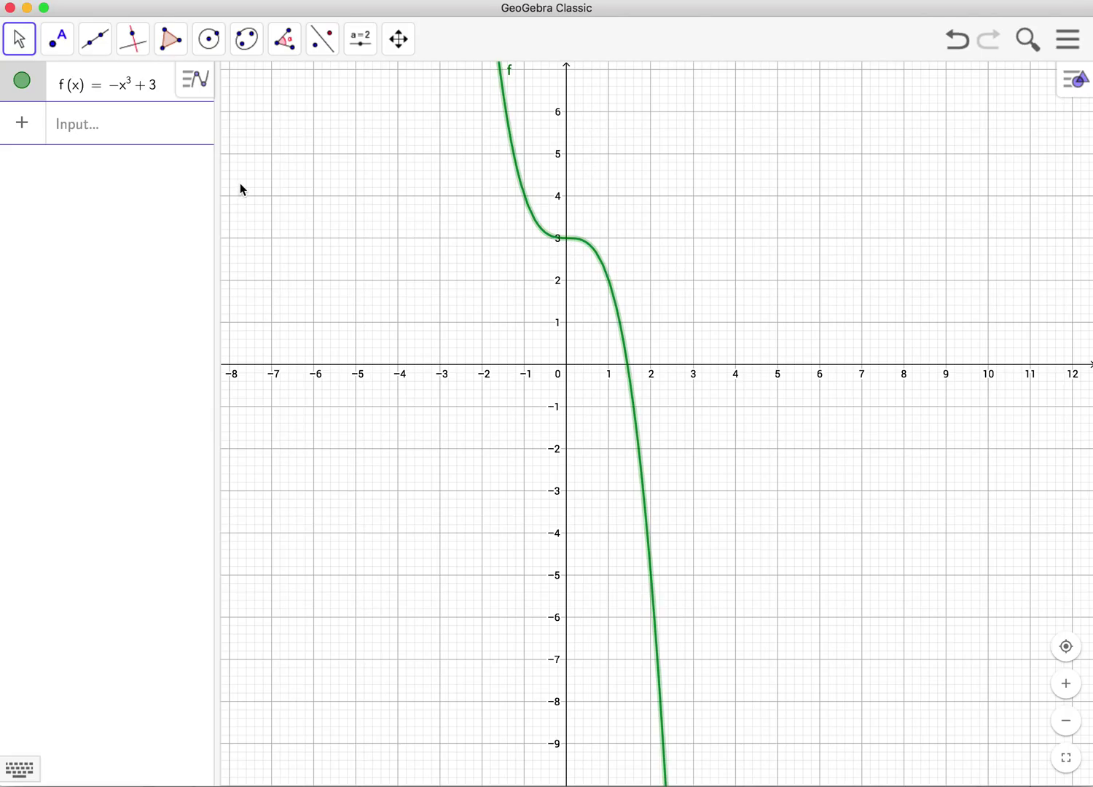
- Enclose x in parentheses and subtract 2 inside them, making the function f(x) = −(x − 2)³ + 3
click(125, 94)
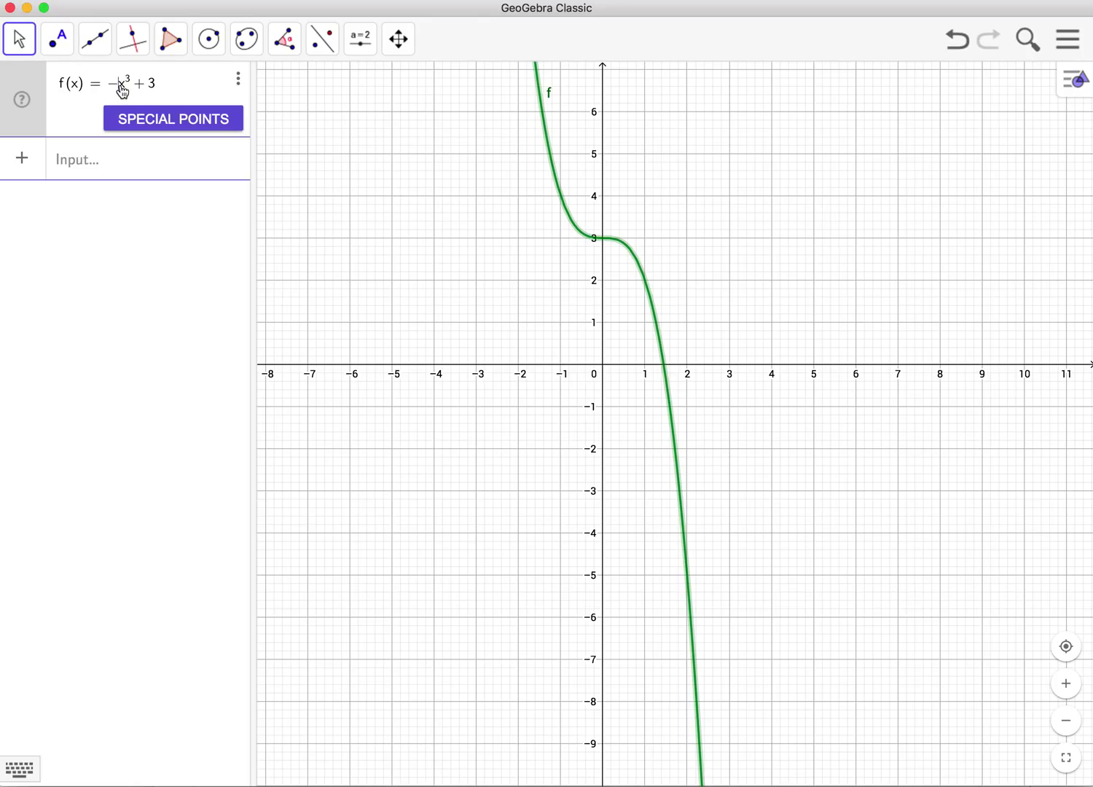
text(()
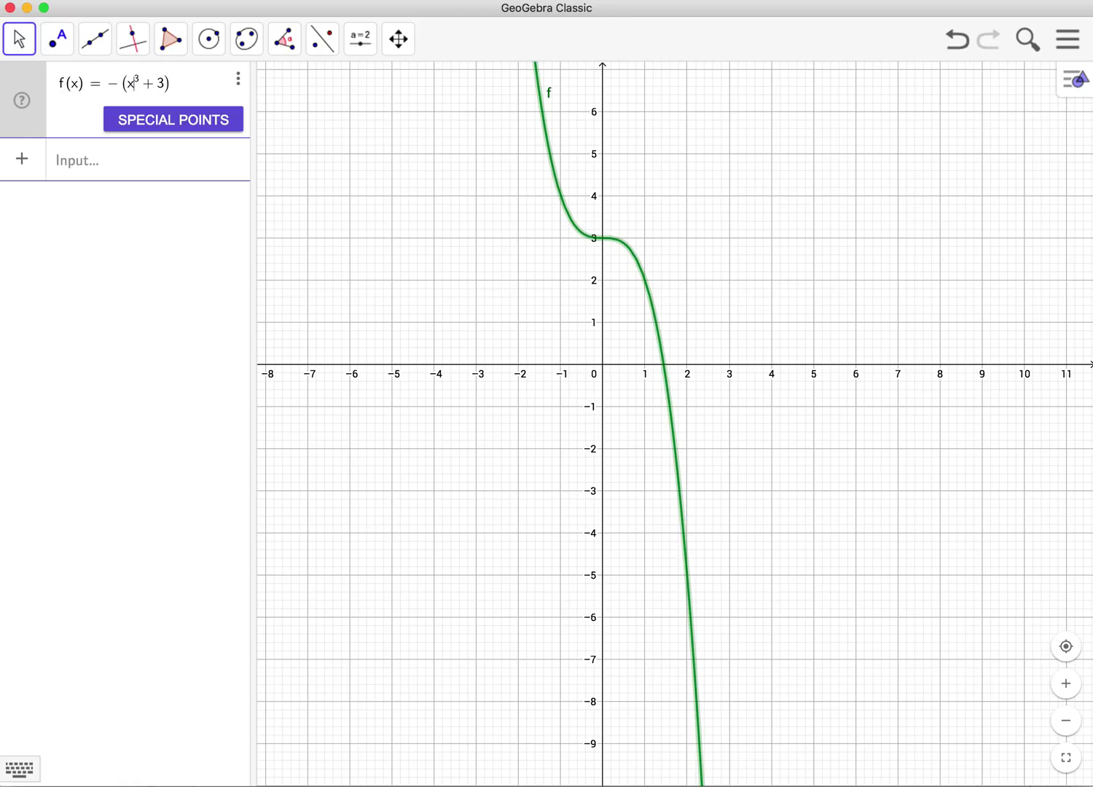
text())
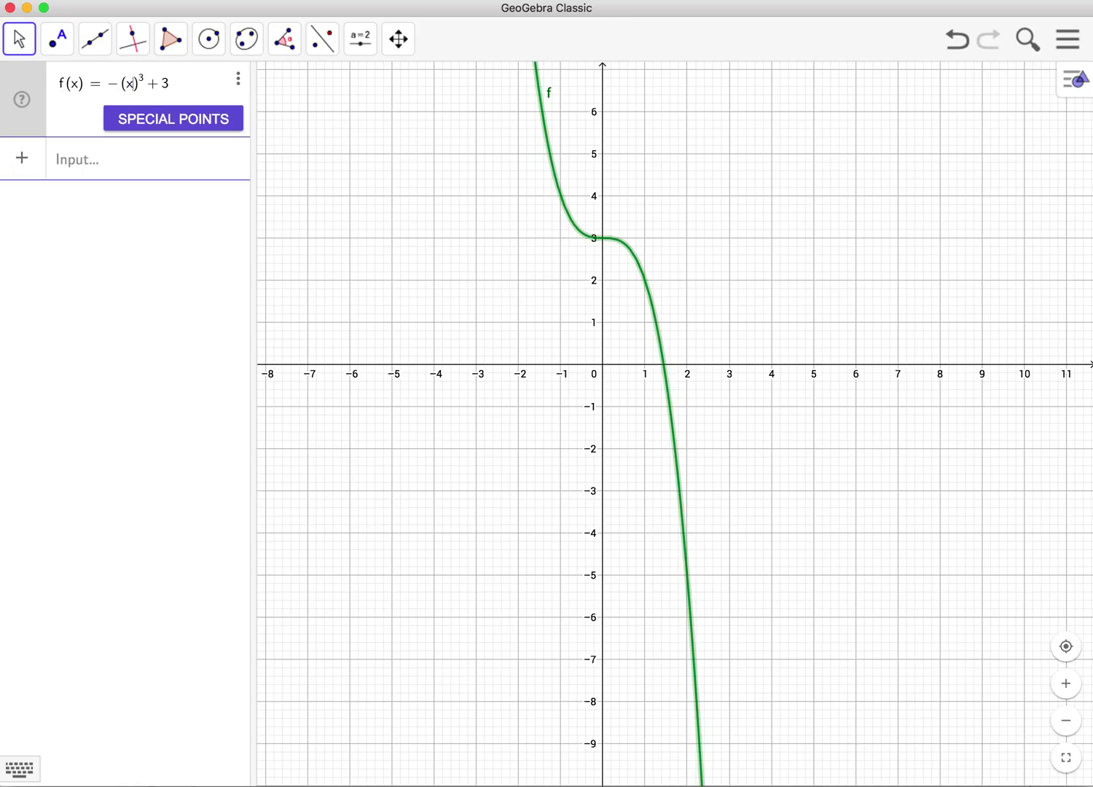
text(-2)
key(Return)
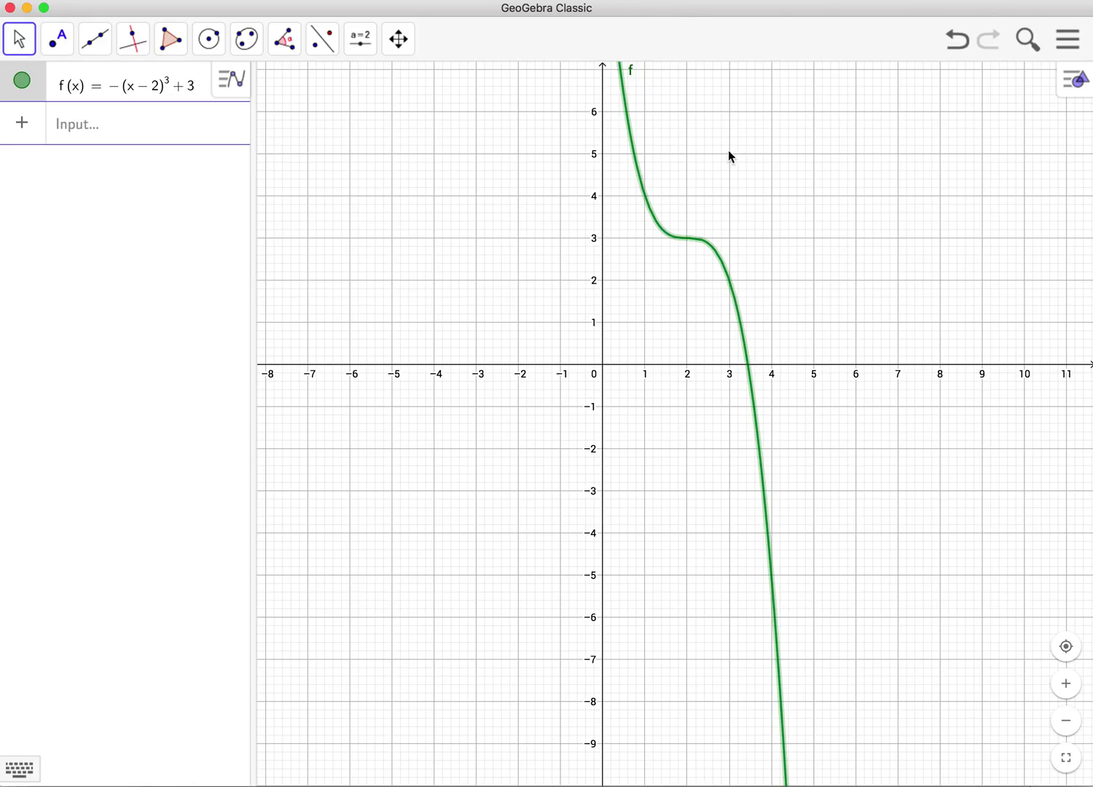
- Clear the cubic expression and redefine the function as the absolute value f(x) = |x|
click(196, 95)
key(BackSpace)
key(BackSpace)
key(BackSpace)
key(BackSpace)
key(BackSpace)
key(BackSpace)
key(BackSpace)
key(BackSpace)
key(BackSpace)
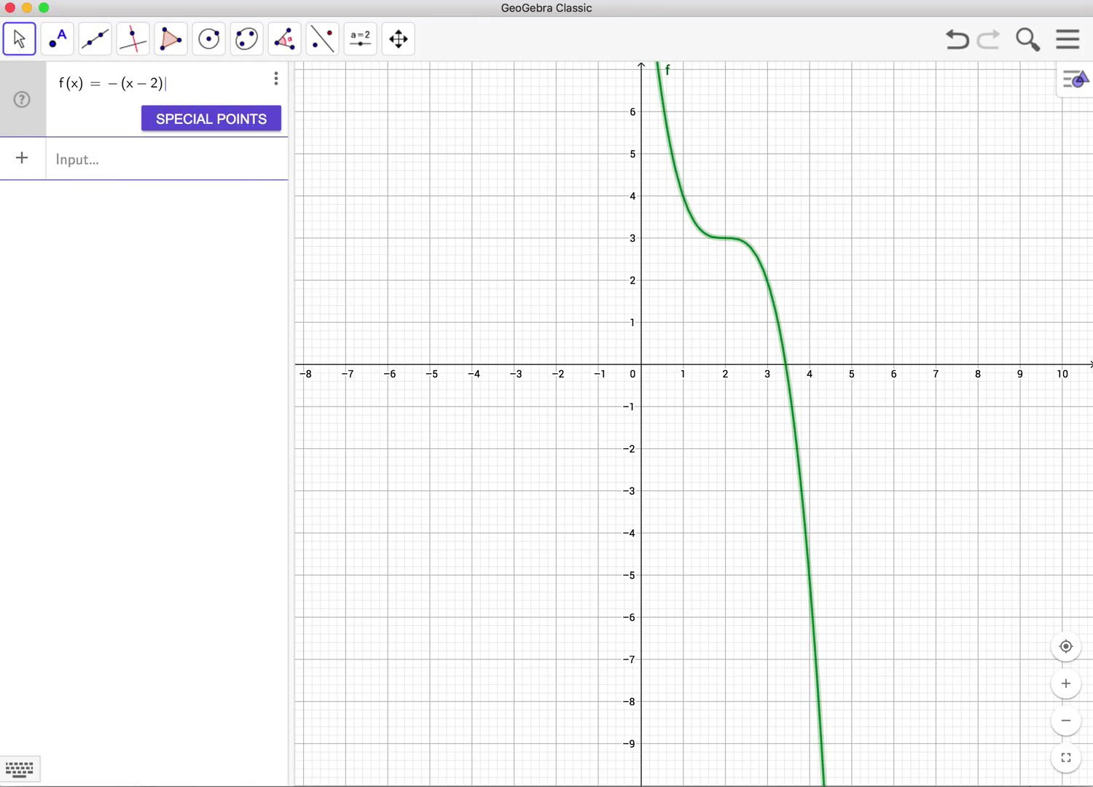
key(BackSpace)
text(|x|)
key(Return)
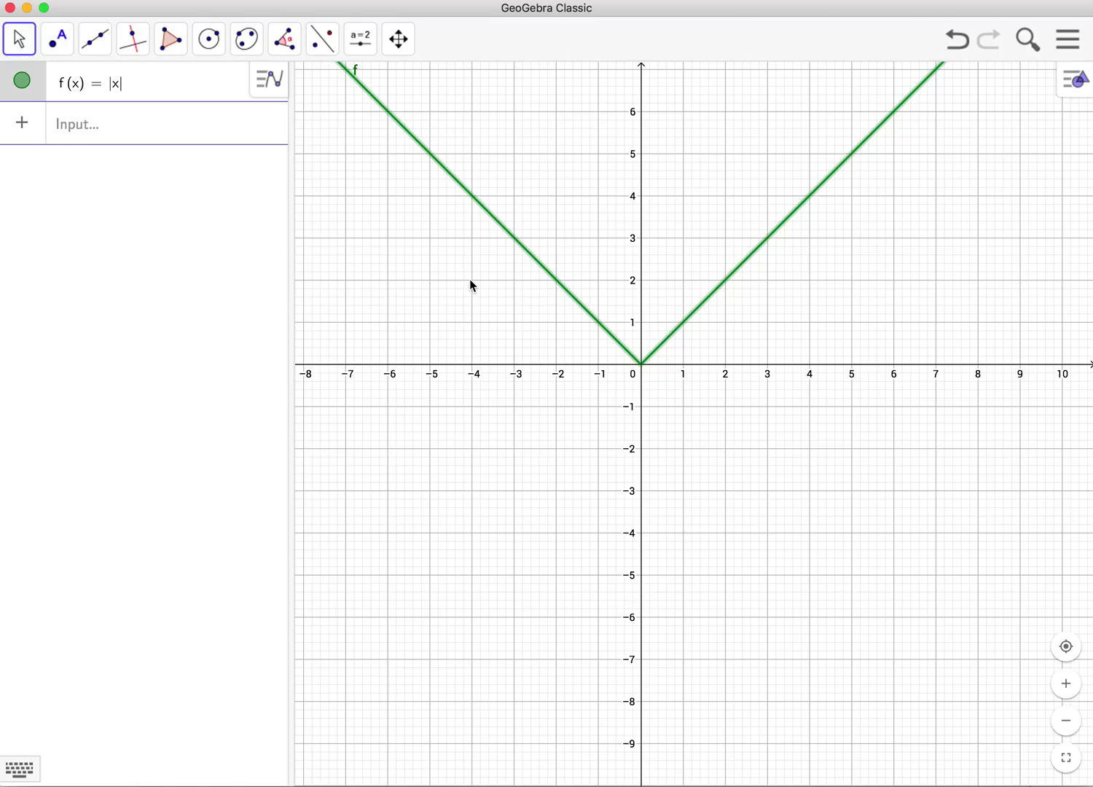
- Negate the absolute value and add 4 inside it, making the function f(x) = −|x + 4|
click(111, 83)
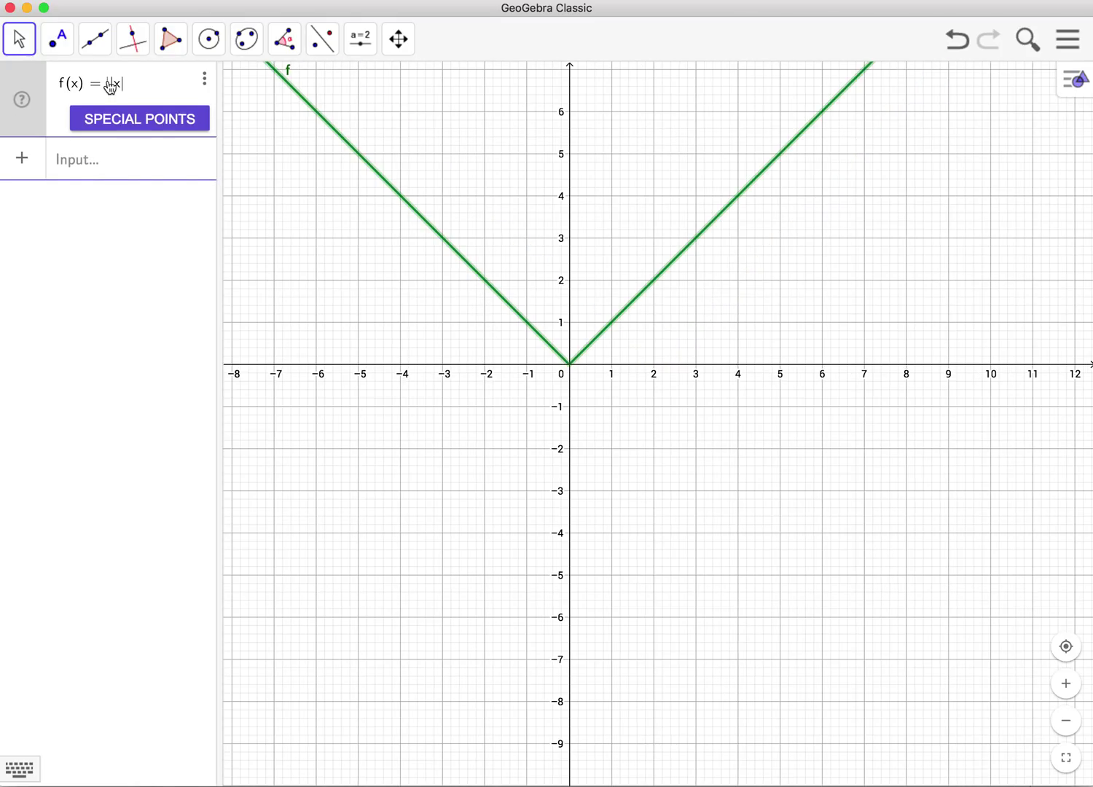
text(-)
text(+4)
scroll(358, 187, up, 3)
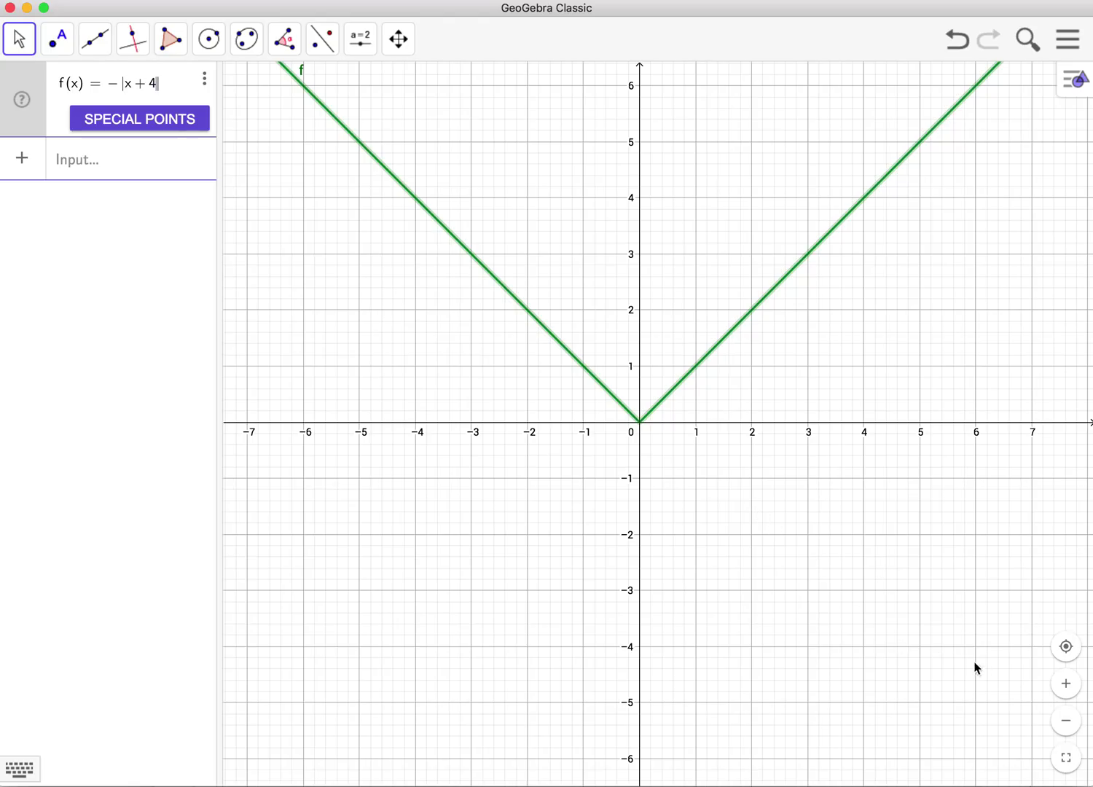
click(1062, 718)
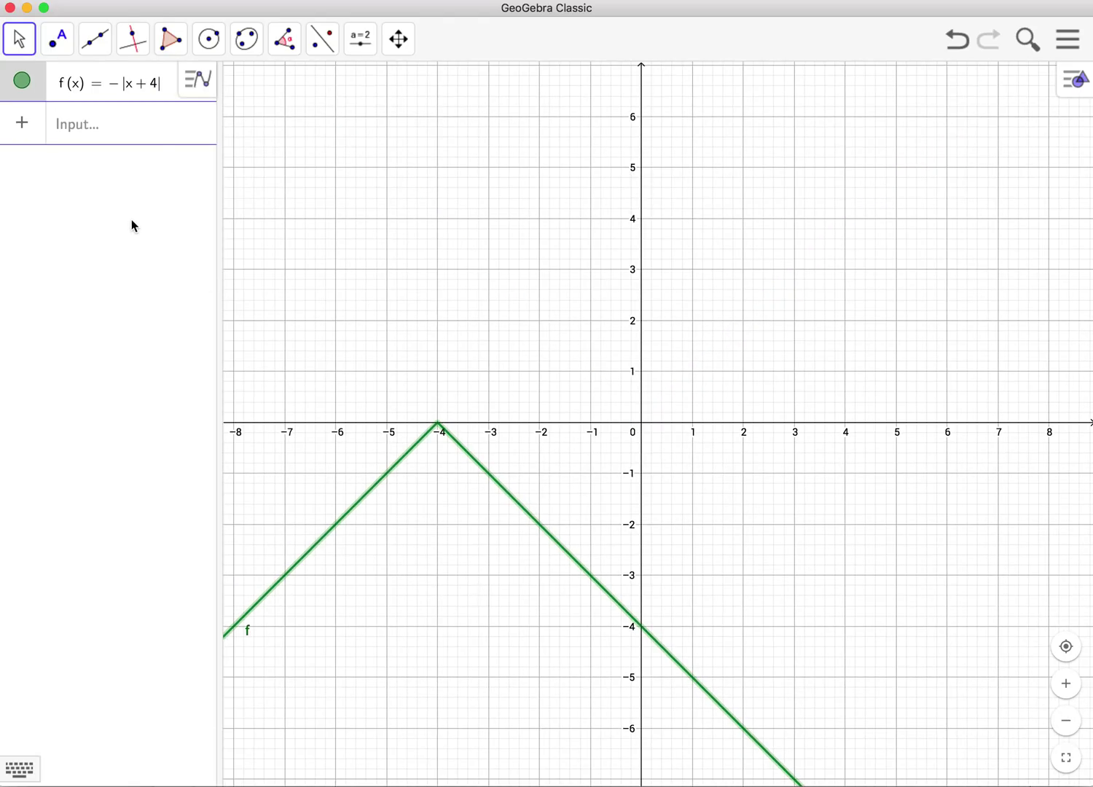
- Add 2 outside the absolute value, making the function f(x) = −|x + 4| + 2
click(165, 95)
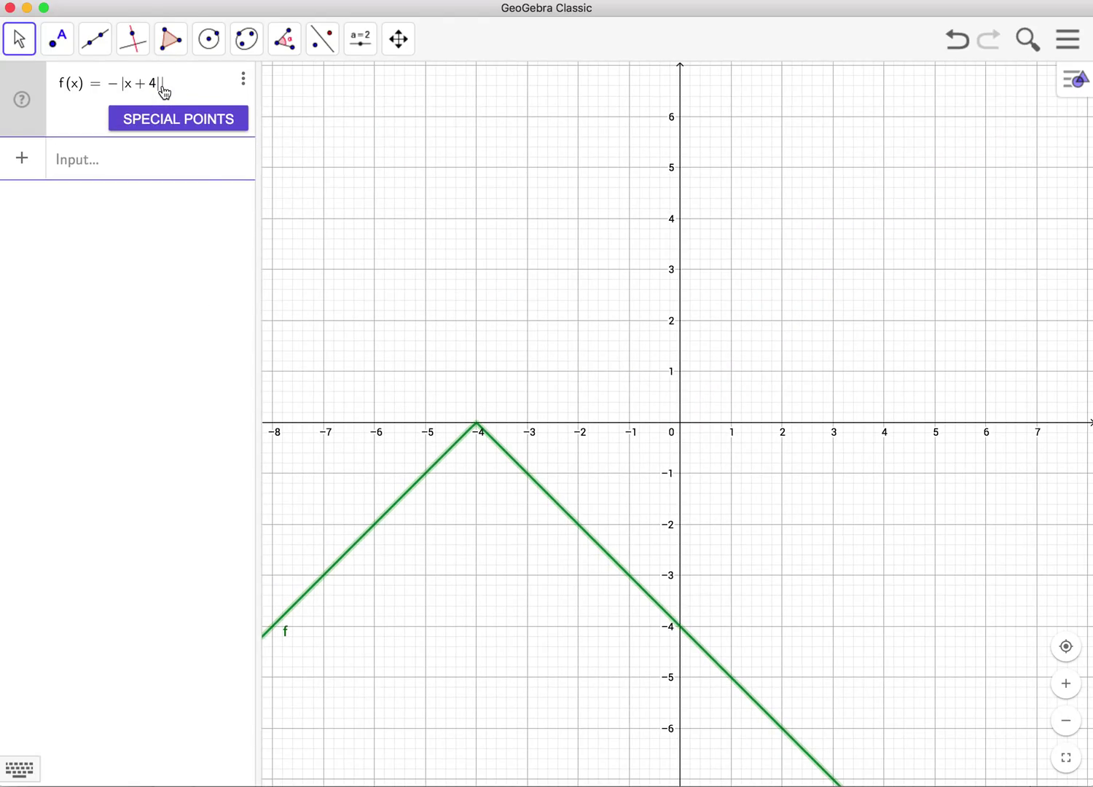
text(+2)
key(Return)
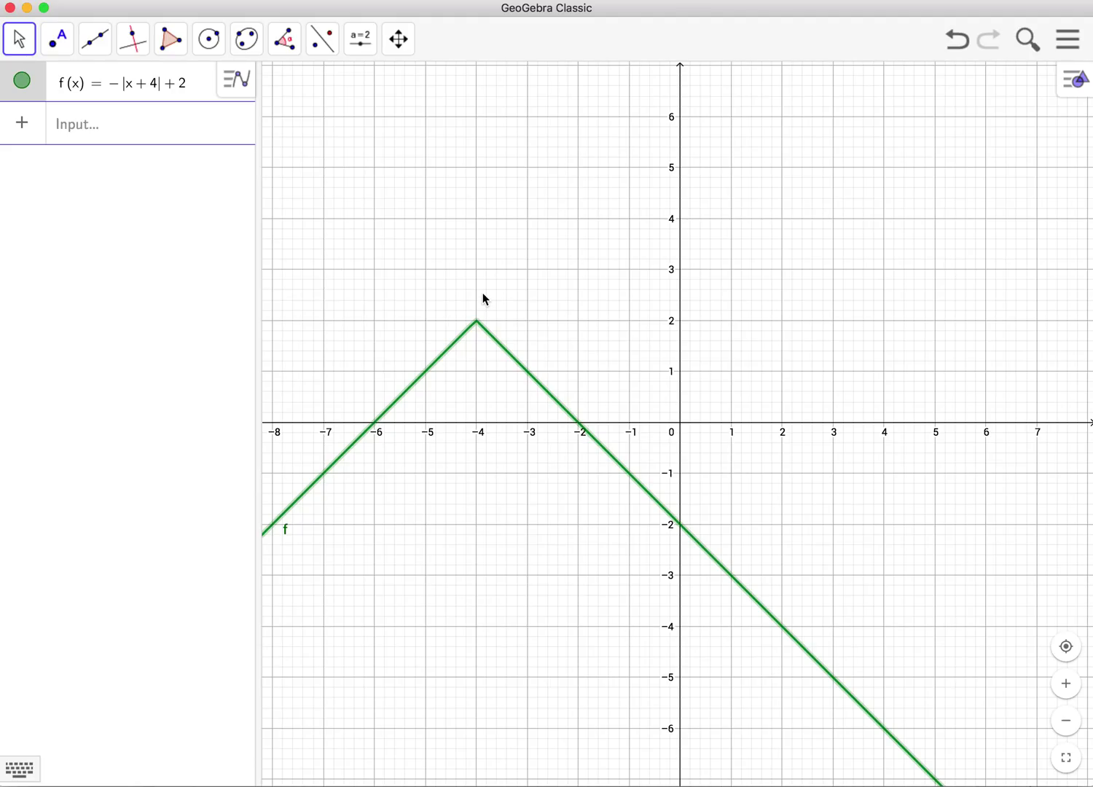
- Clear the absolute value expression and redefine the function as the linear function f(x) = x
click(197, 91)
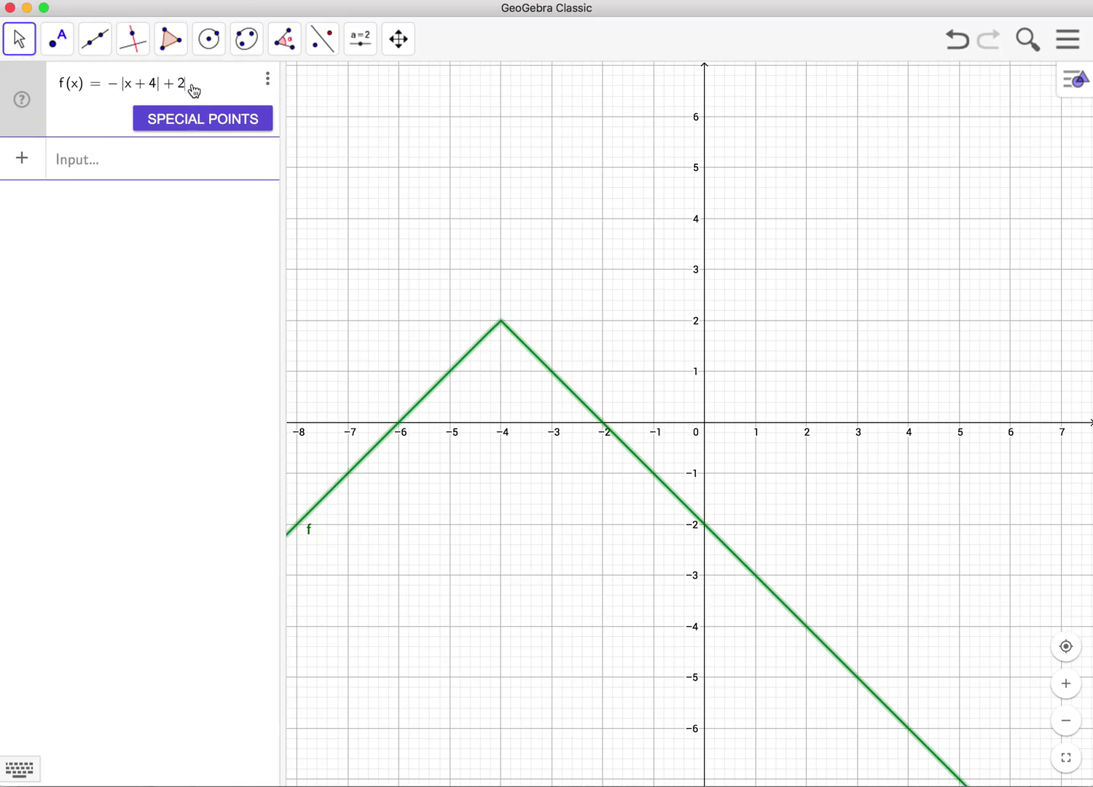
key(BackSpace)
key(BackSpace)
key(BackSpace)
key(BackSpace)
key(BackSpace)
key(BackSpace)
key(BackSpace)
key(BackSpace)
key(BackSpace)
text(= x)
key(Return)
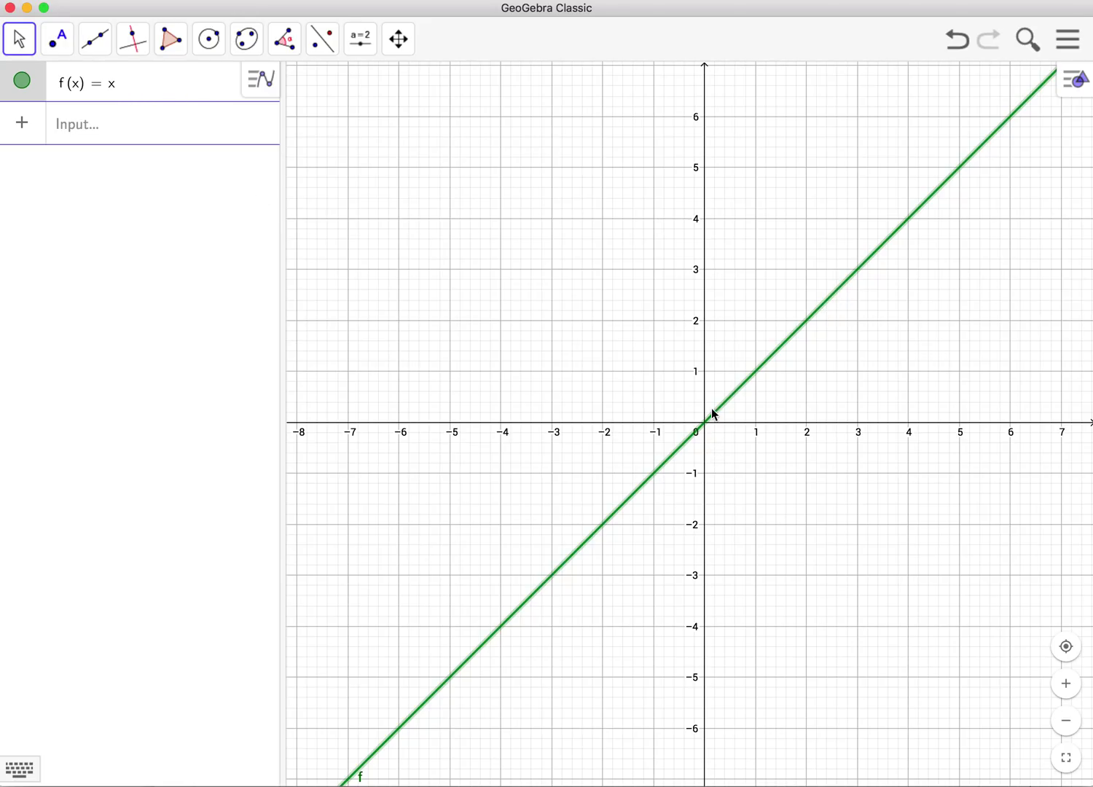
- Add a constant of 0 to the linear function f(x) = x
click(128, 90)
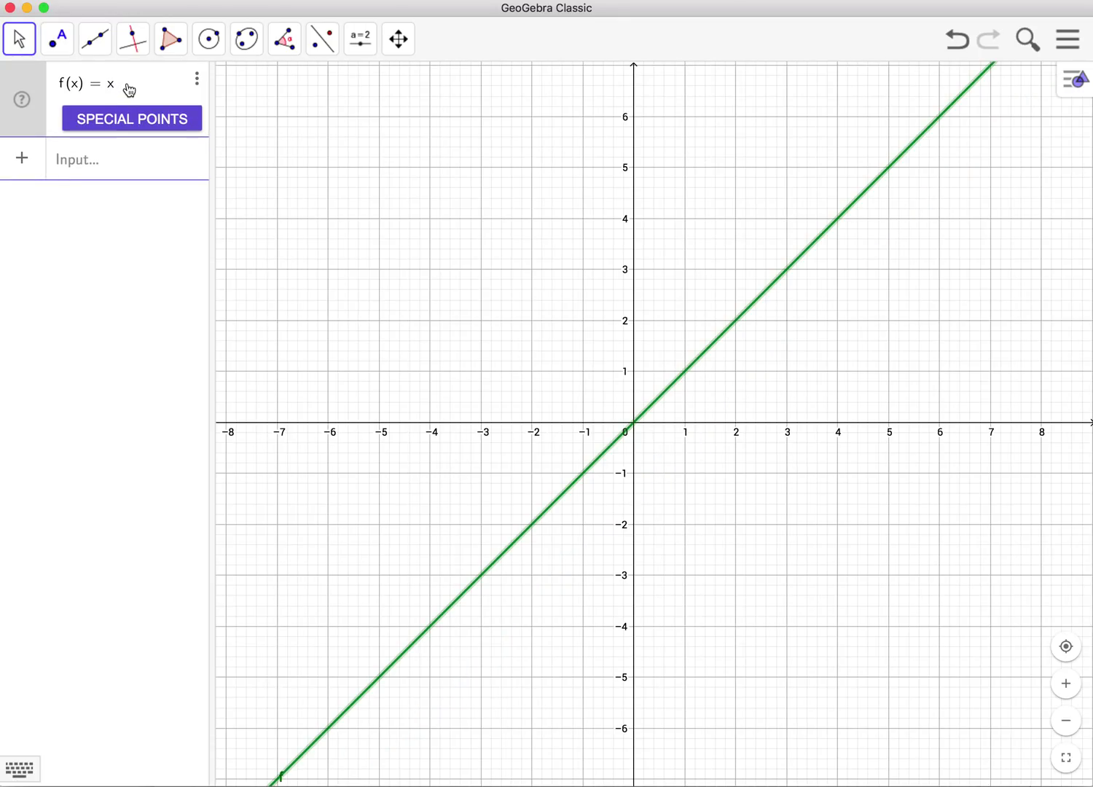
text(+0)
key(Return)
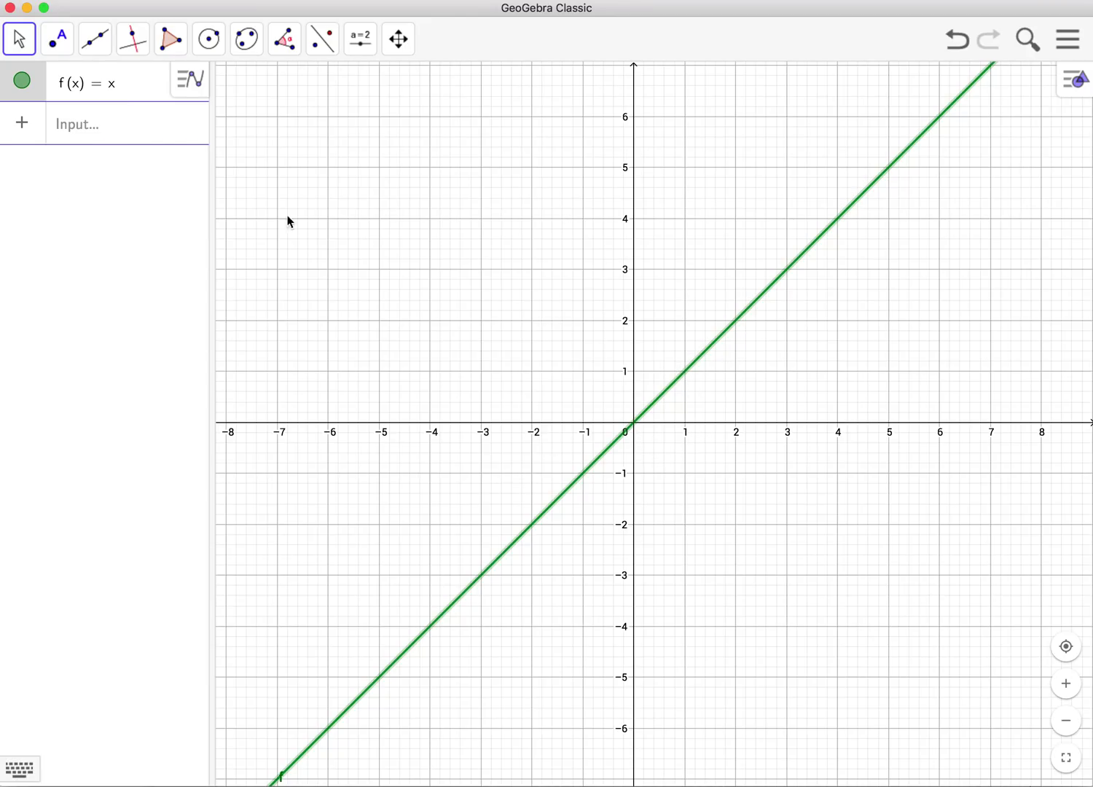
- Add 3 to the linear function, making it f(x) = x + 3
click(128, 92)
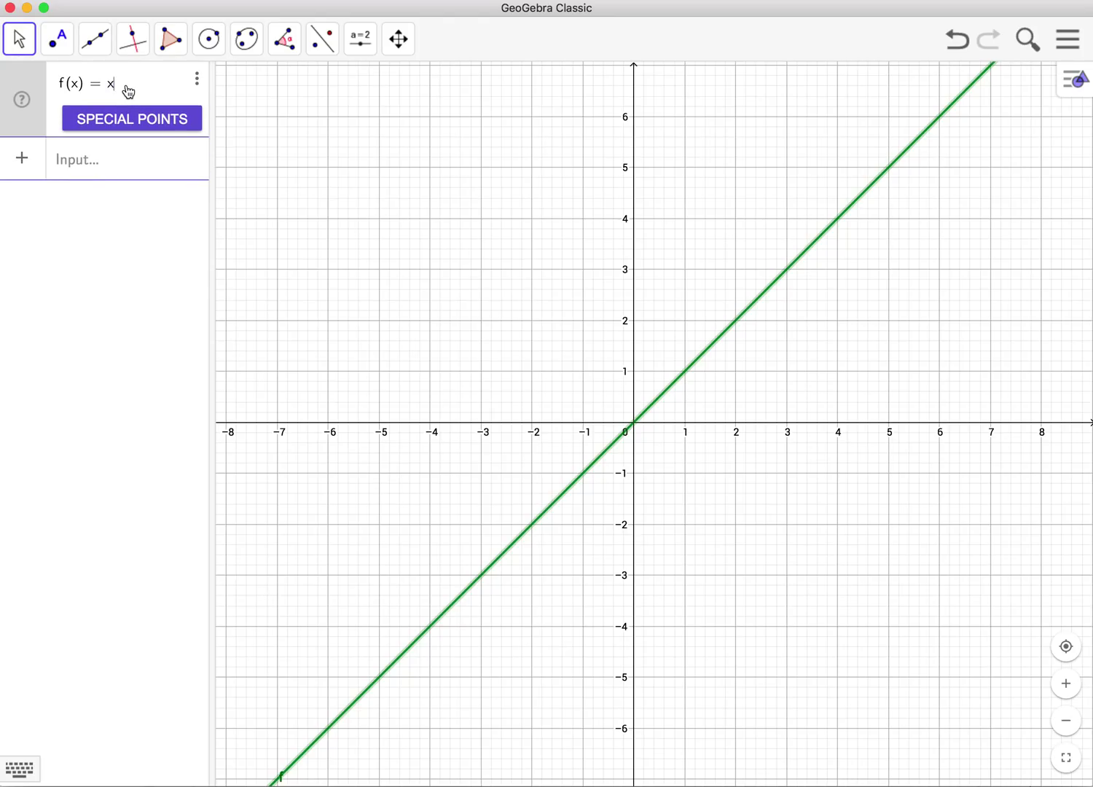
text(+3)
key(Return)
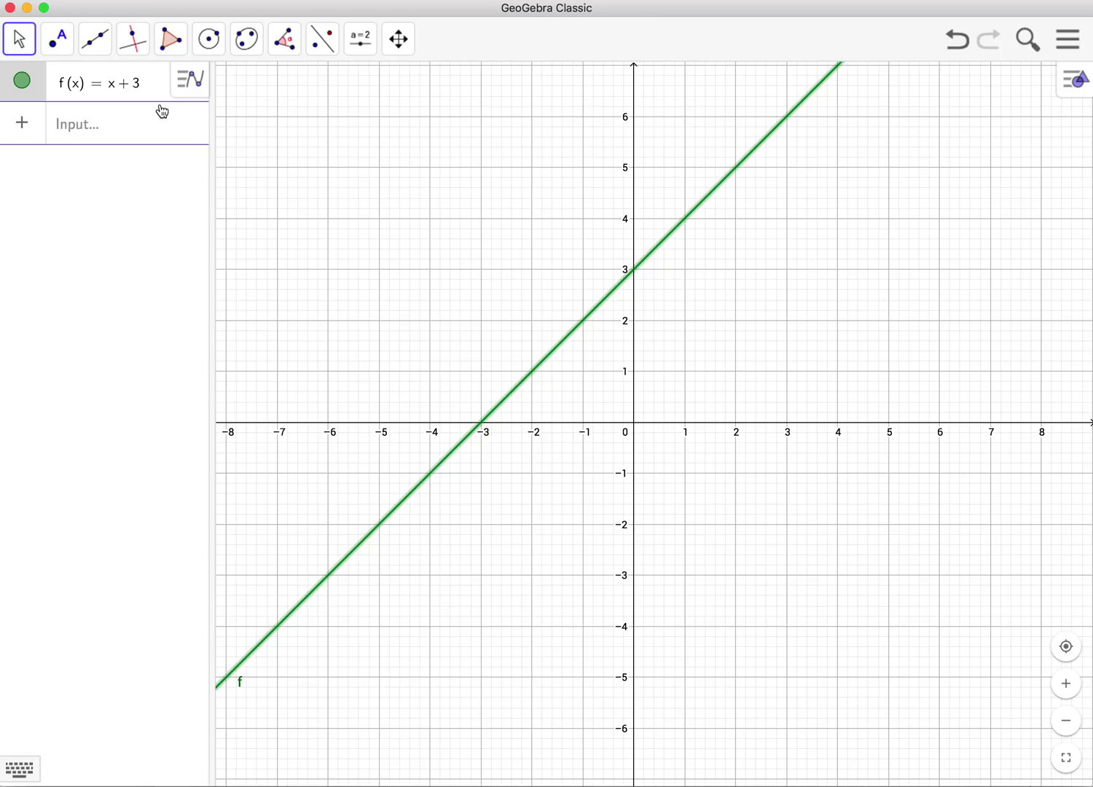
- Remove the added constant from the linear function, restoring f(x) = x
click(147, 88)
key(BackSpace)
key(BackSpace)
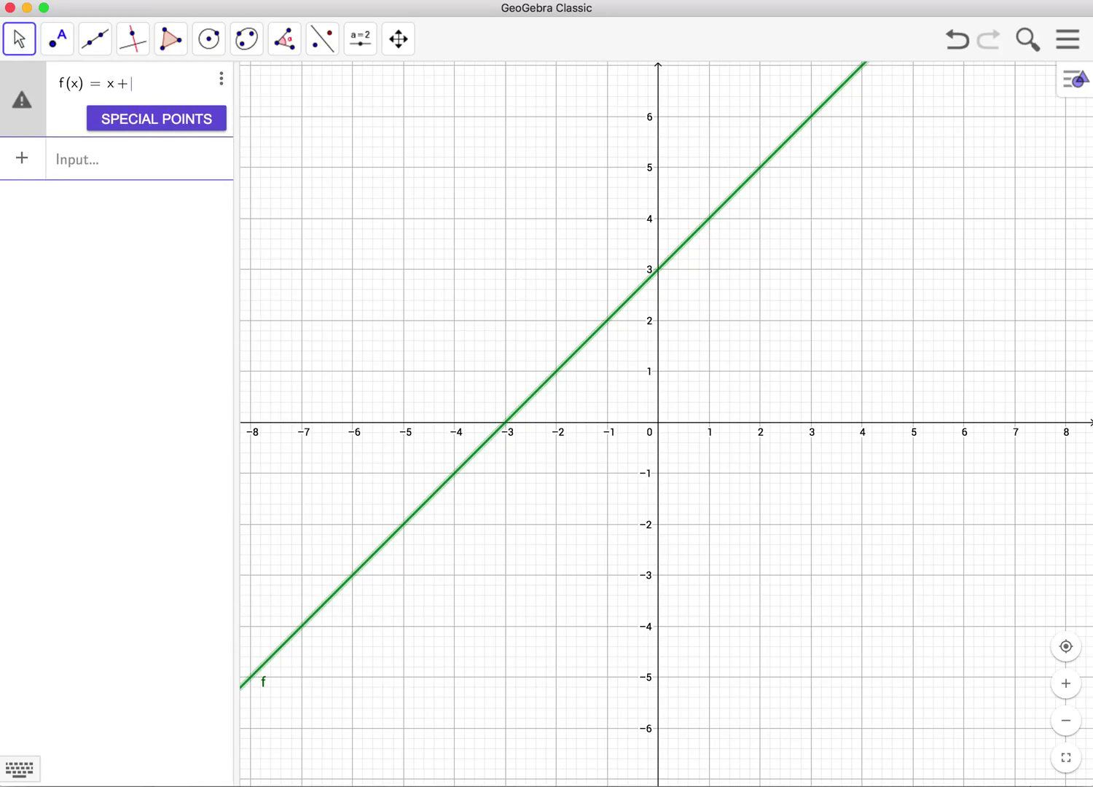
key(Return)
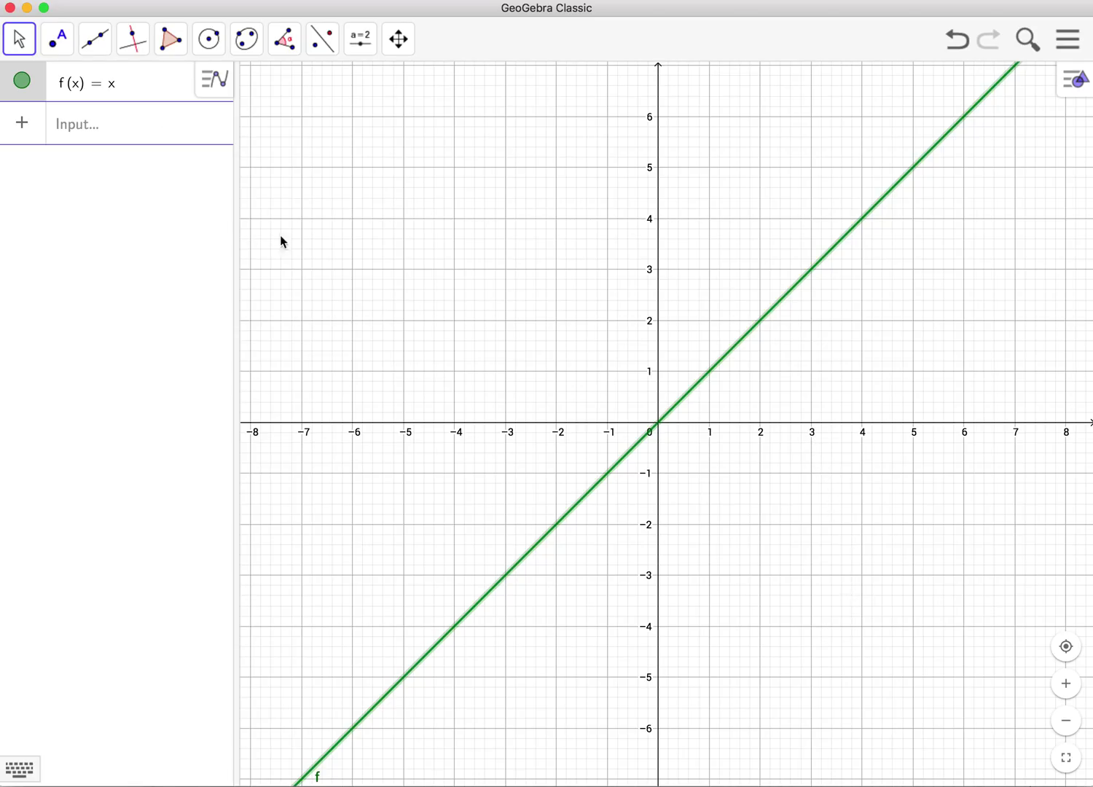
- Subtract 3 from the linear function, making it f(x) = x − 3
click(115, 87)
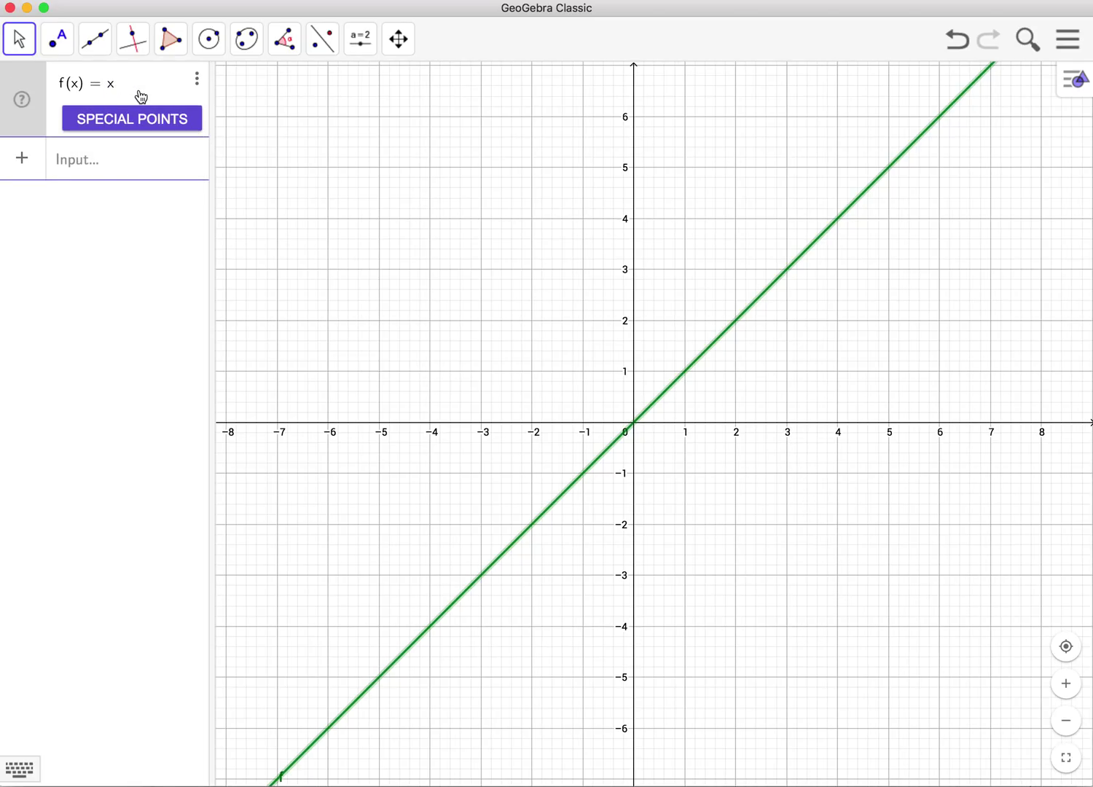
text(()
text(-3)
key(Return)
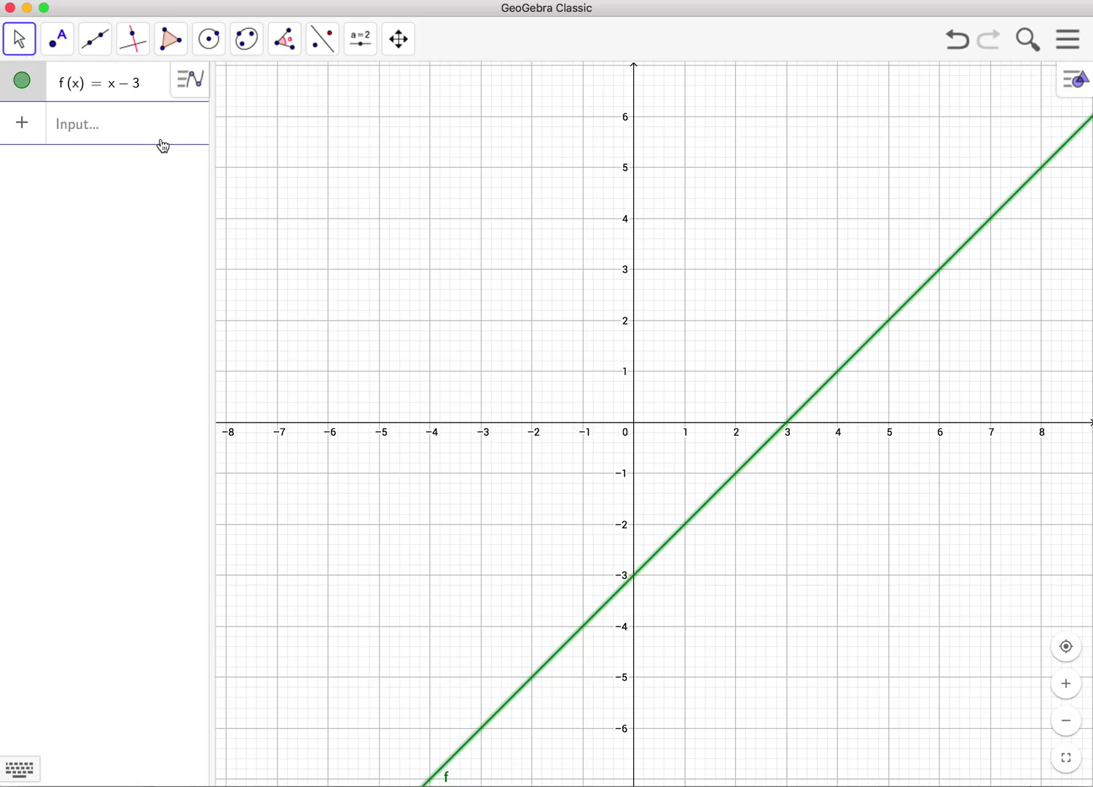
- Clear the linear expression and redefine the function as the quadratic f(x) = 2x²
click(150, 95)
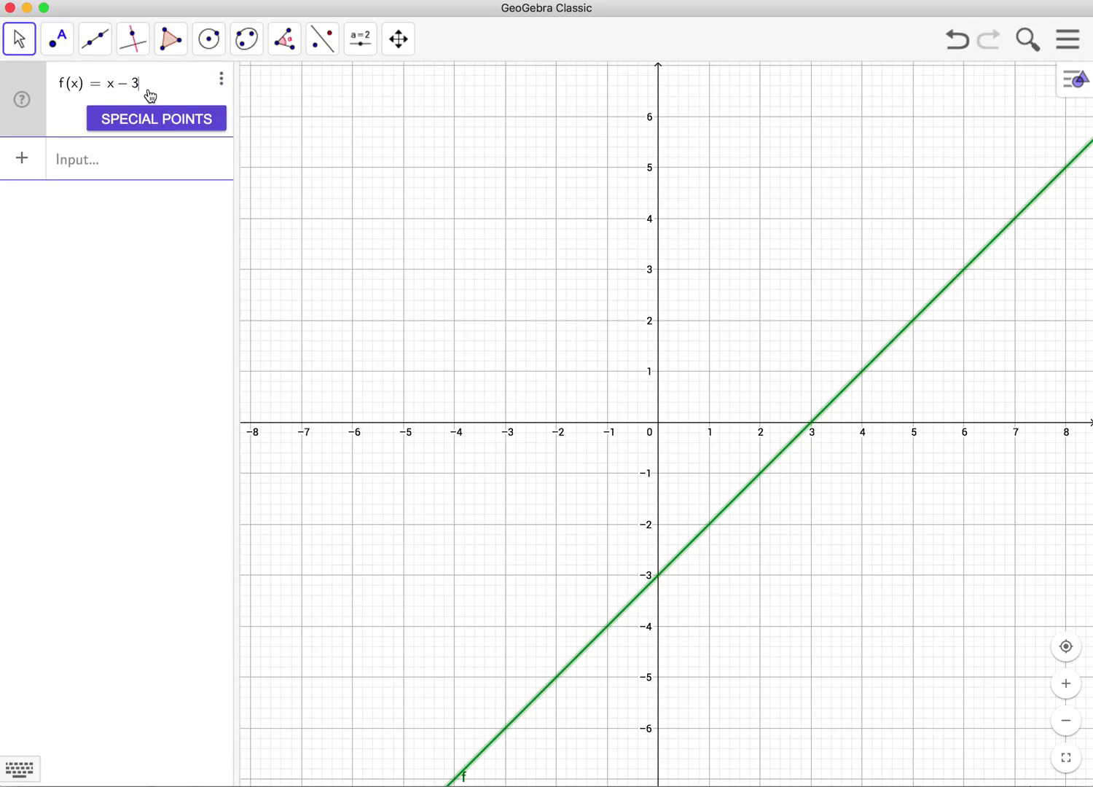
key(BackSpace)
key(BackSpace)
key(BackSpace)
text(2)
text(x)
text(^2)
key(Return)
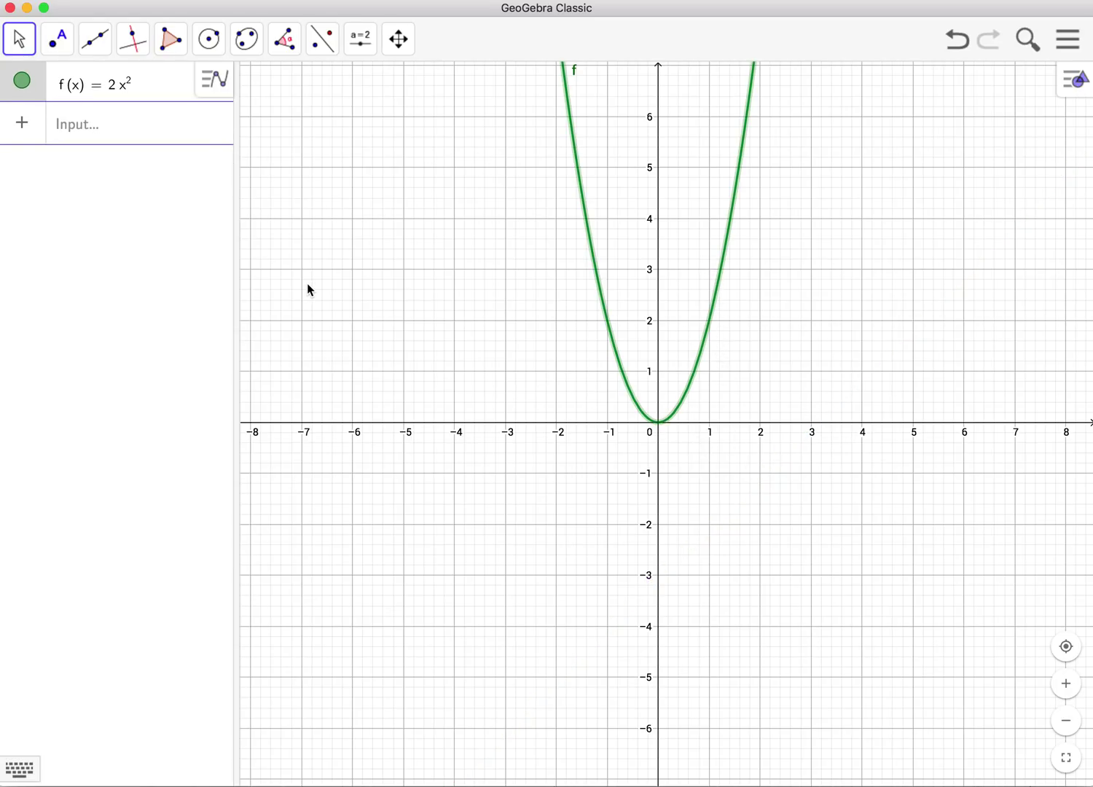
- Add a second function g(x) = x² for comparison with f
click(121, 135)
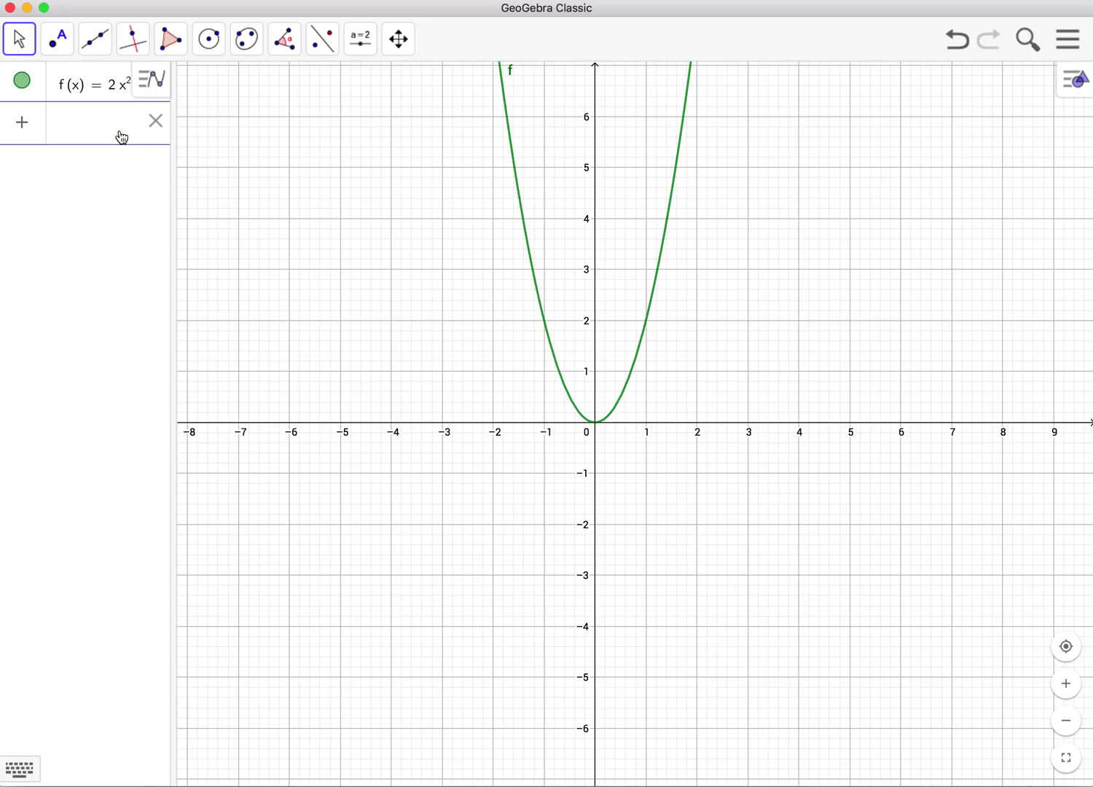
text(g)
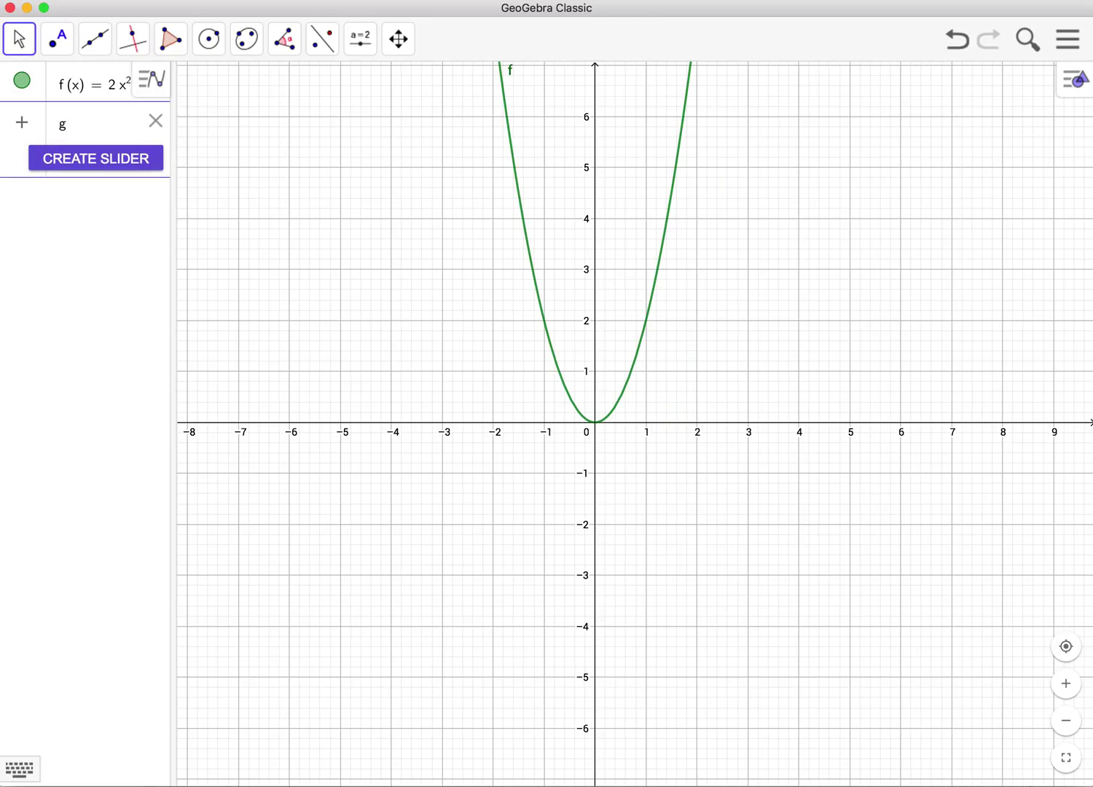
text((x)
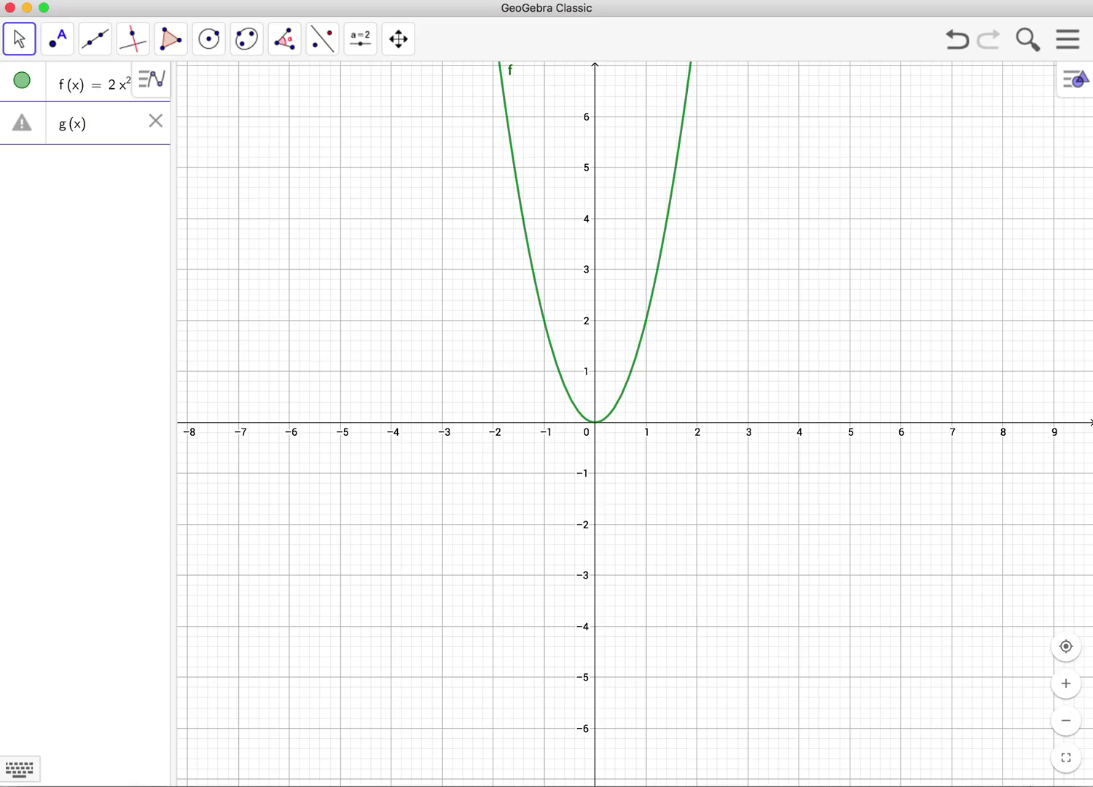
text(=x)
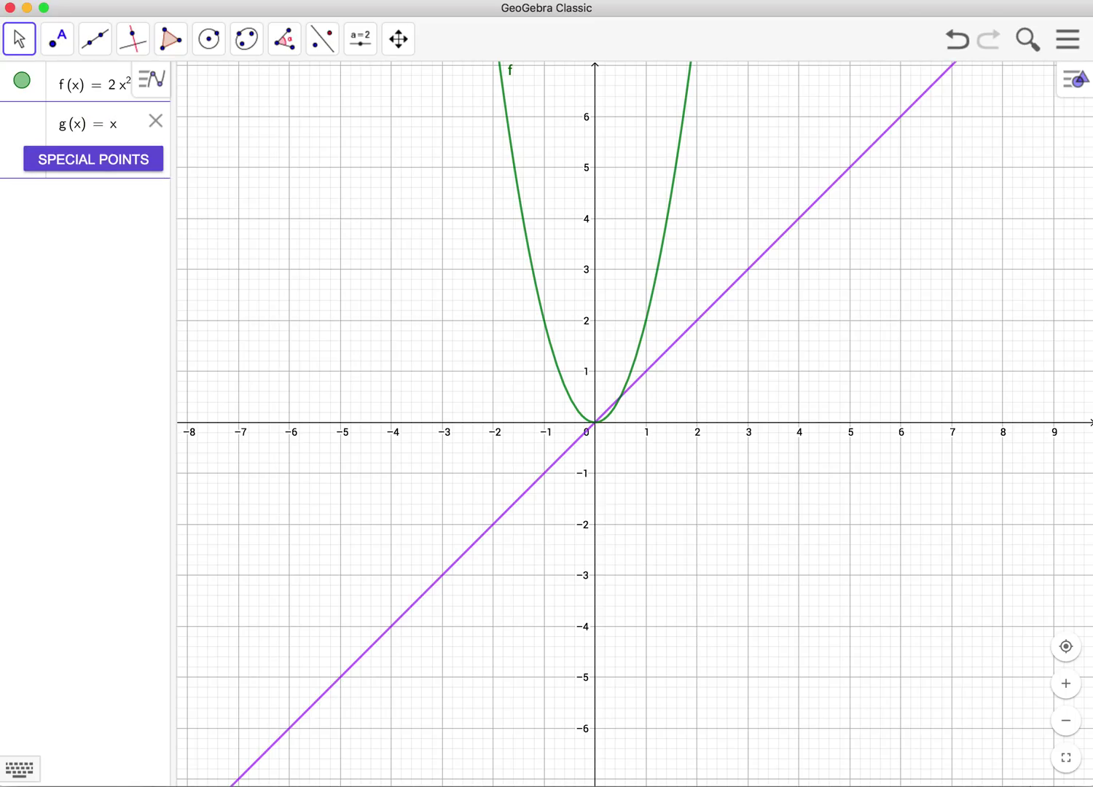
text(^2)
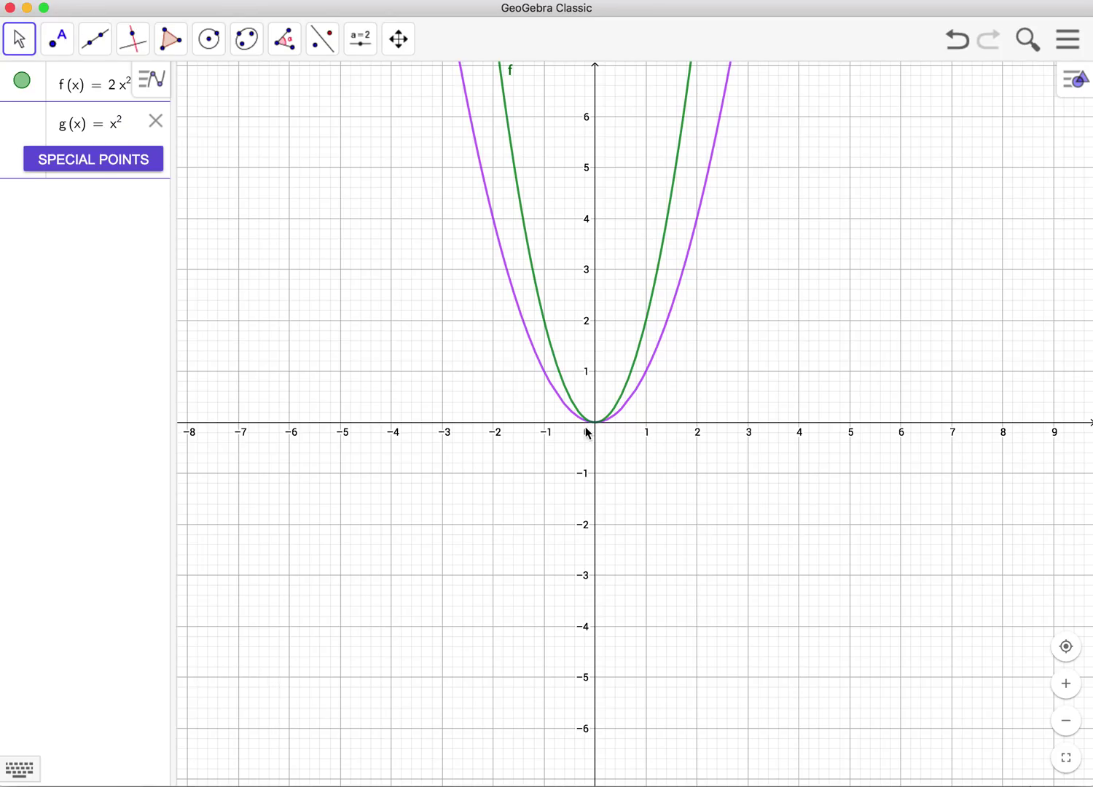
key(Return)
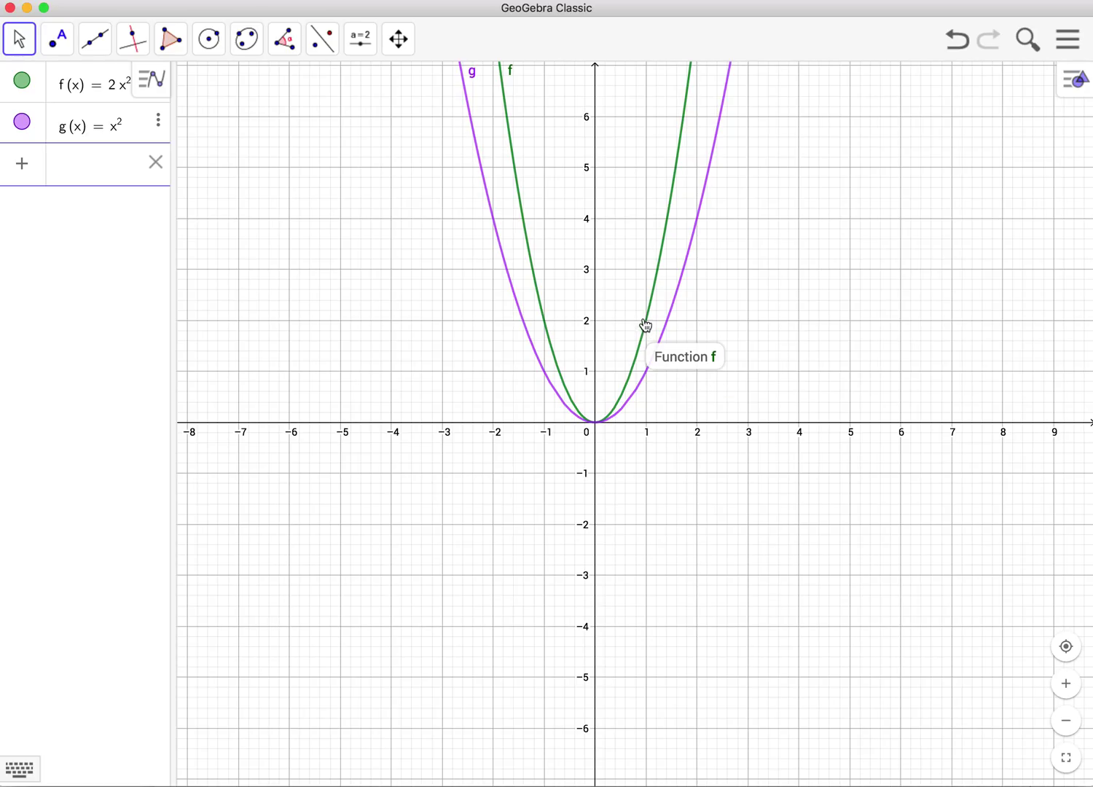
- Change the coefficient of f to 3, making the function f(x) = 3x²
click(119, 96)
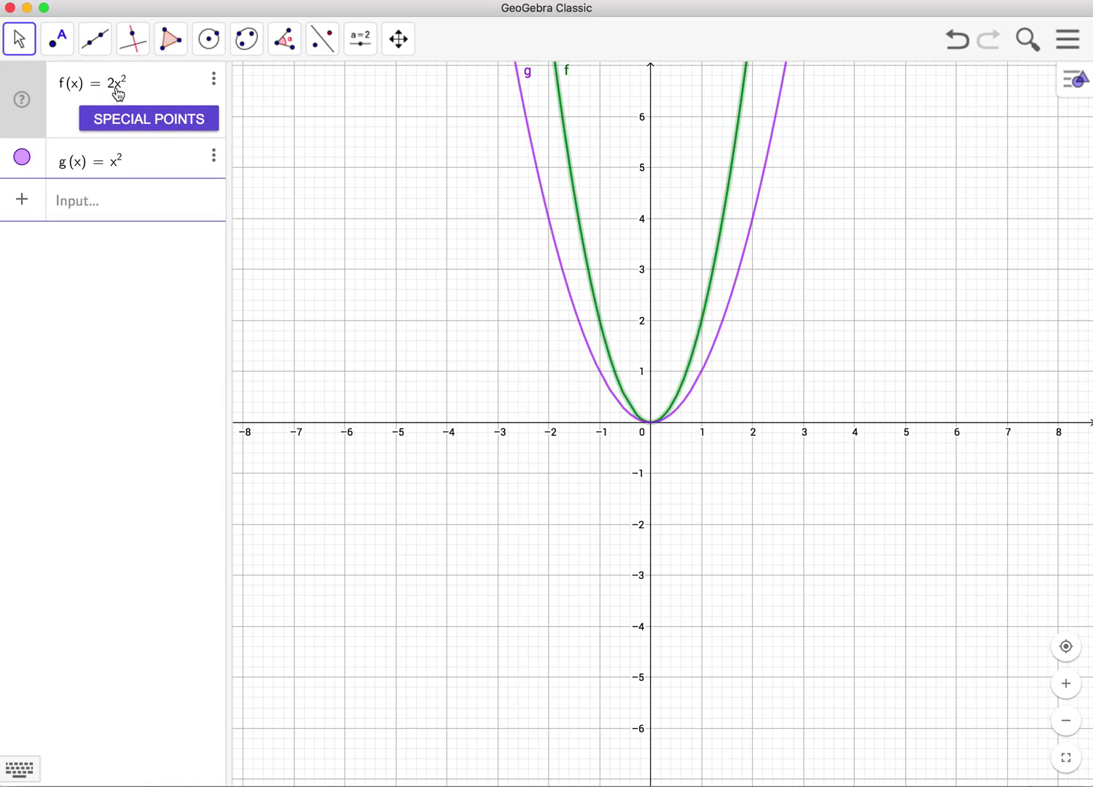
click(114, 83)
key(BackSpace)
text(3)
key(Return)
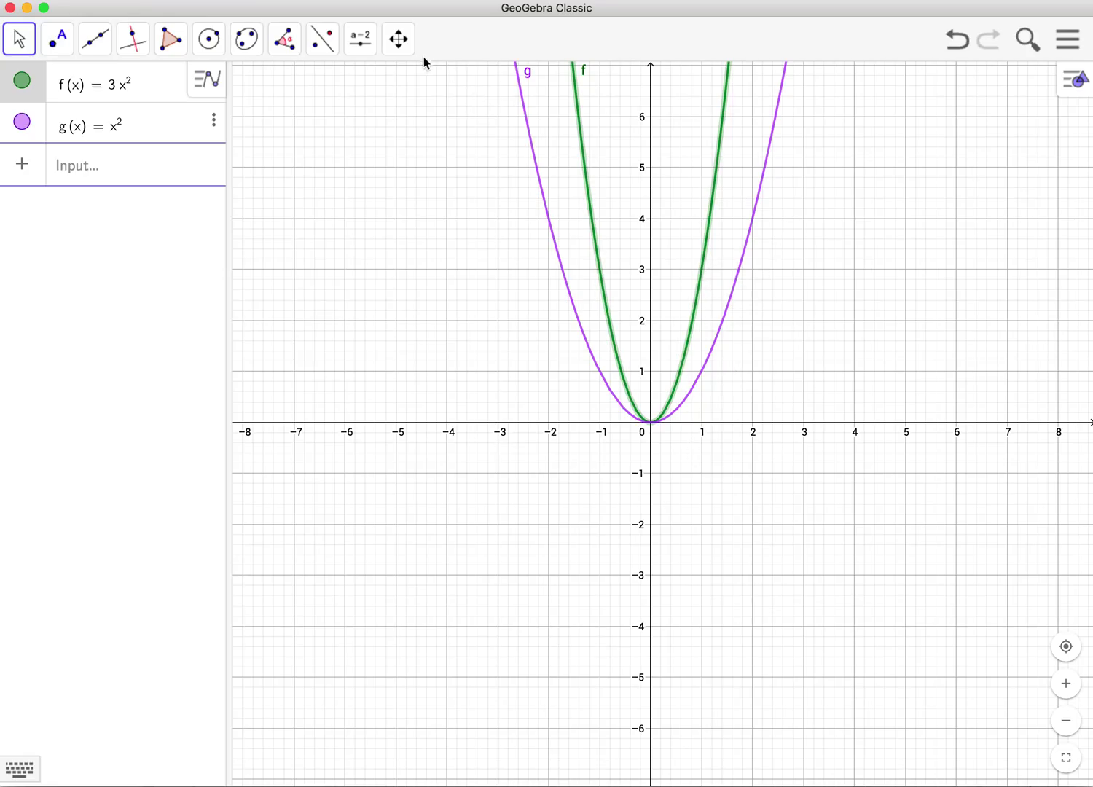
- Replace the coefficient of f with the fraction 1/2, making the function f(x) = (1/2)x²
click(398, 40)
drag(779, 415, 806, 537)
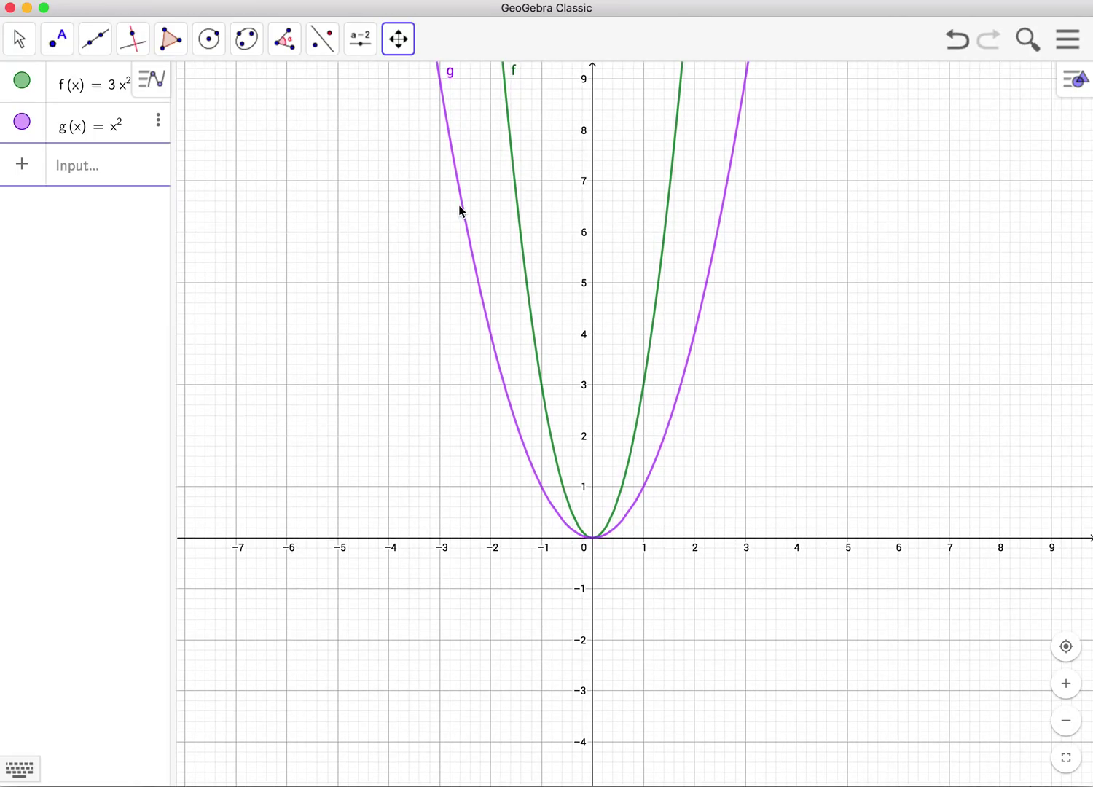
click(115, 91)
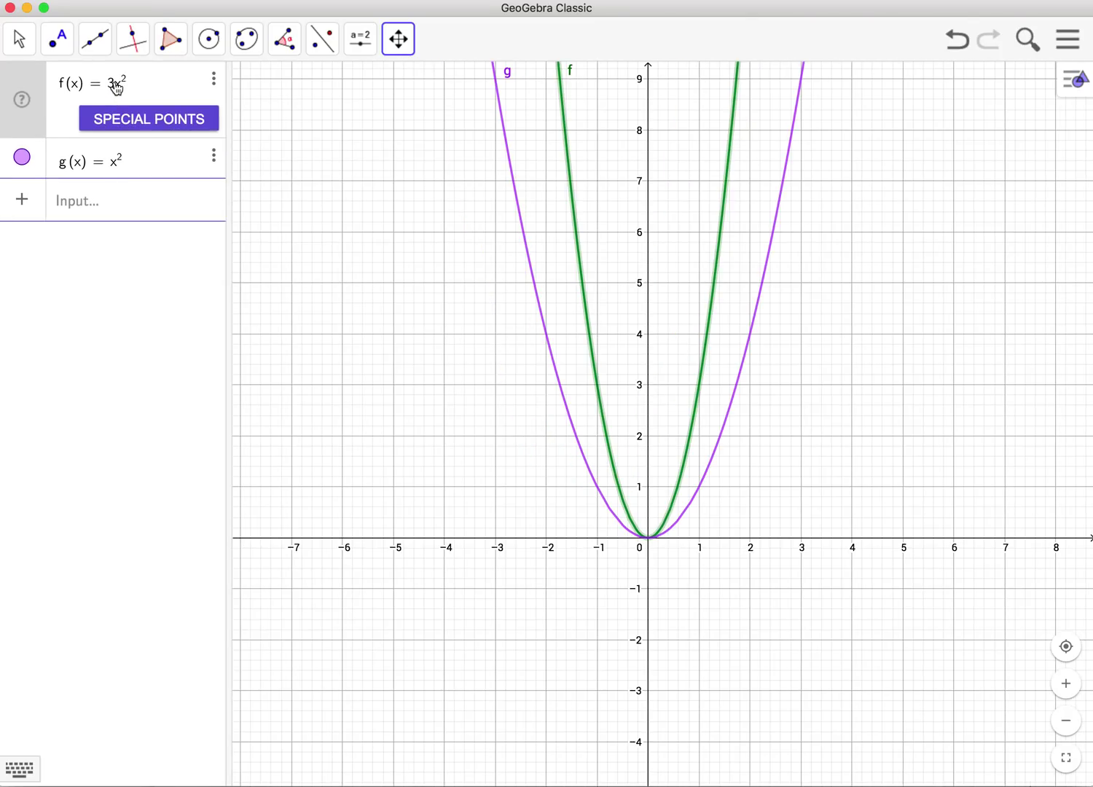
key(BackSpace)
text(1/2)
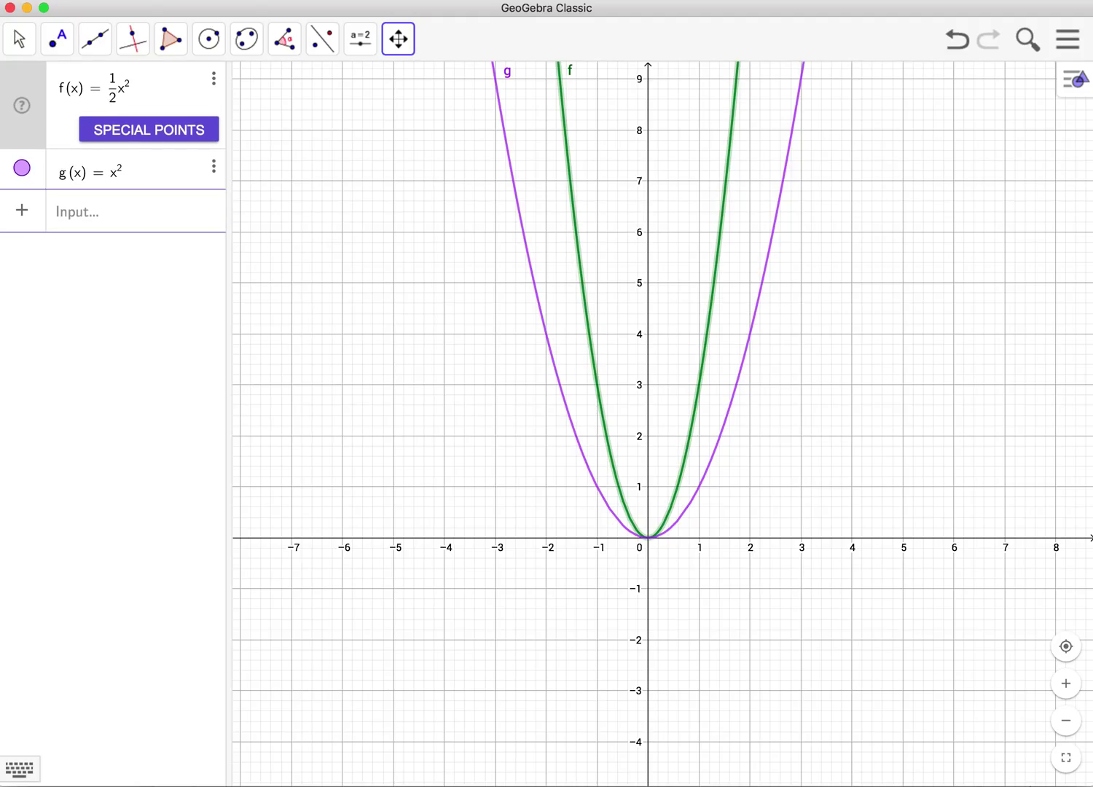
key(Return)
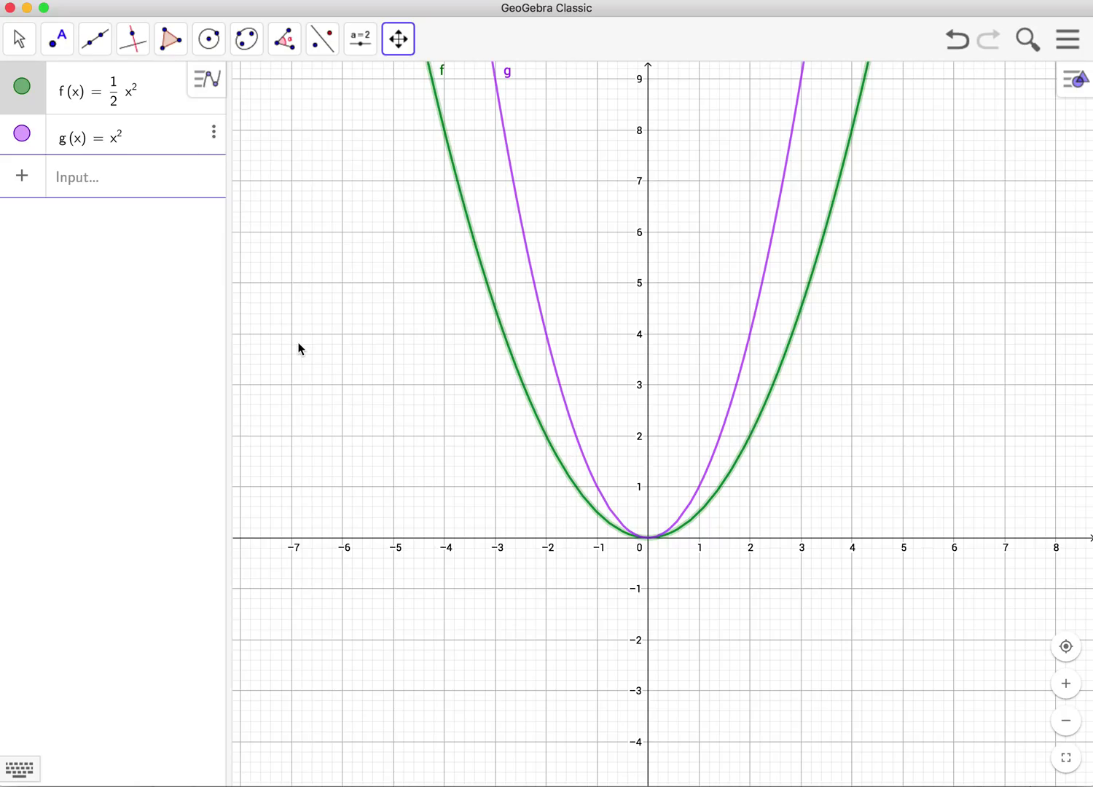
- Change the denominator of the coefficient of f to 100, making the function f(x) = (1/100)x²
click(117, 102)
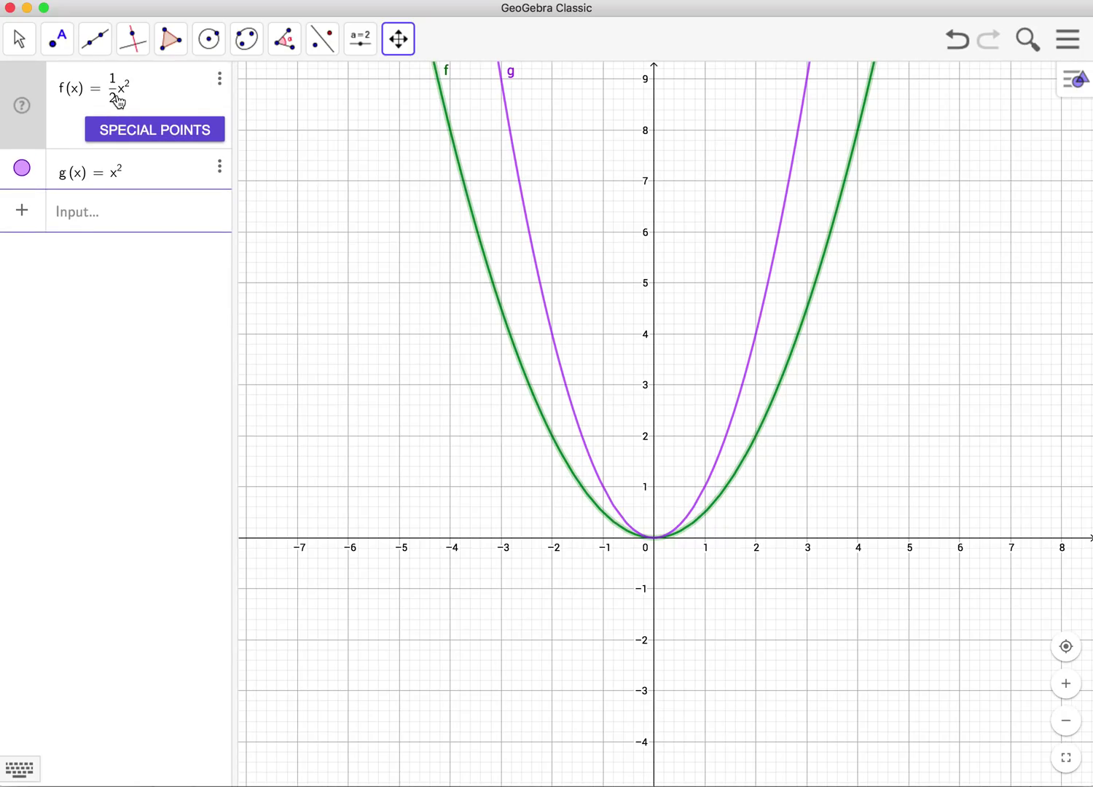
key(BackSpace)
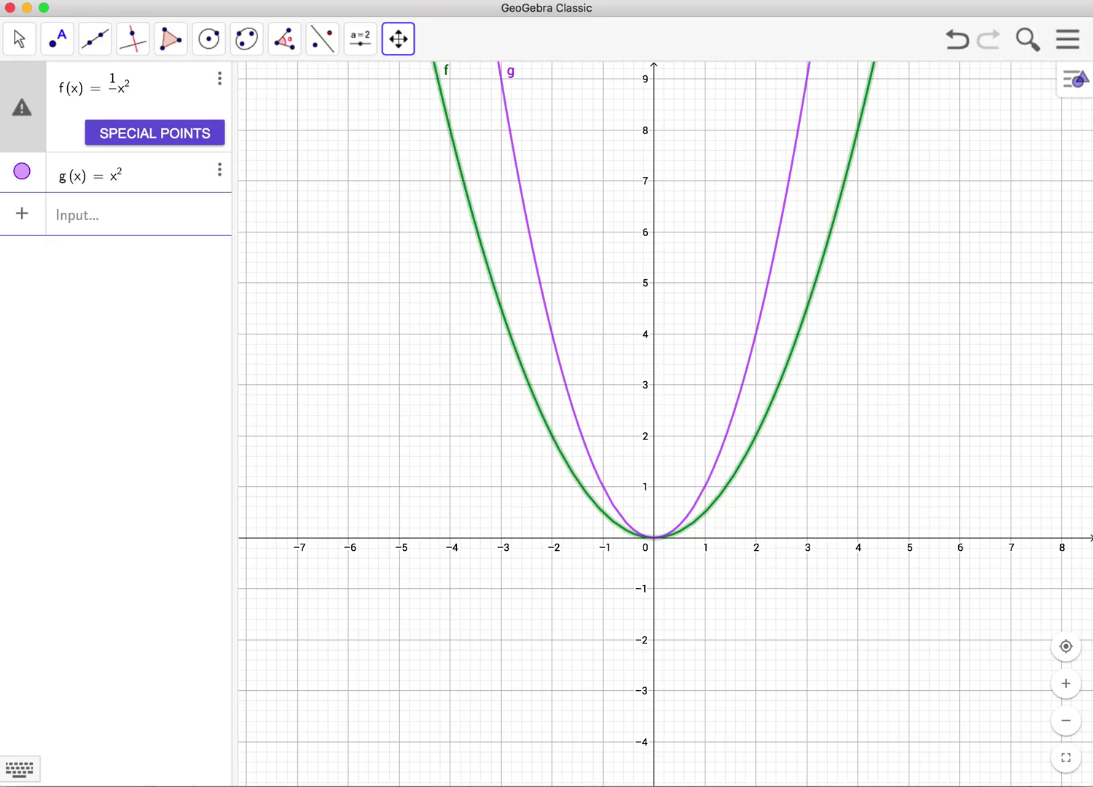
text(100)
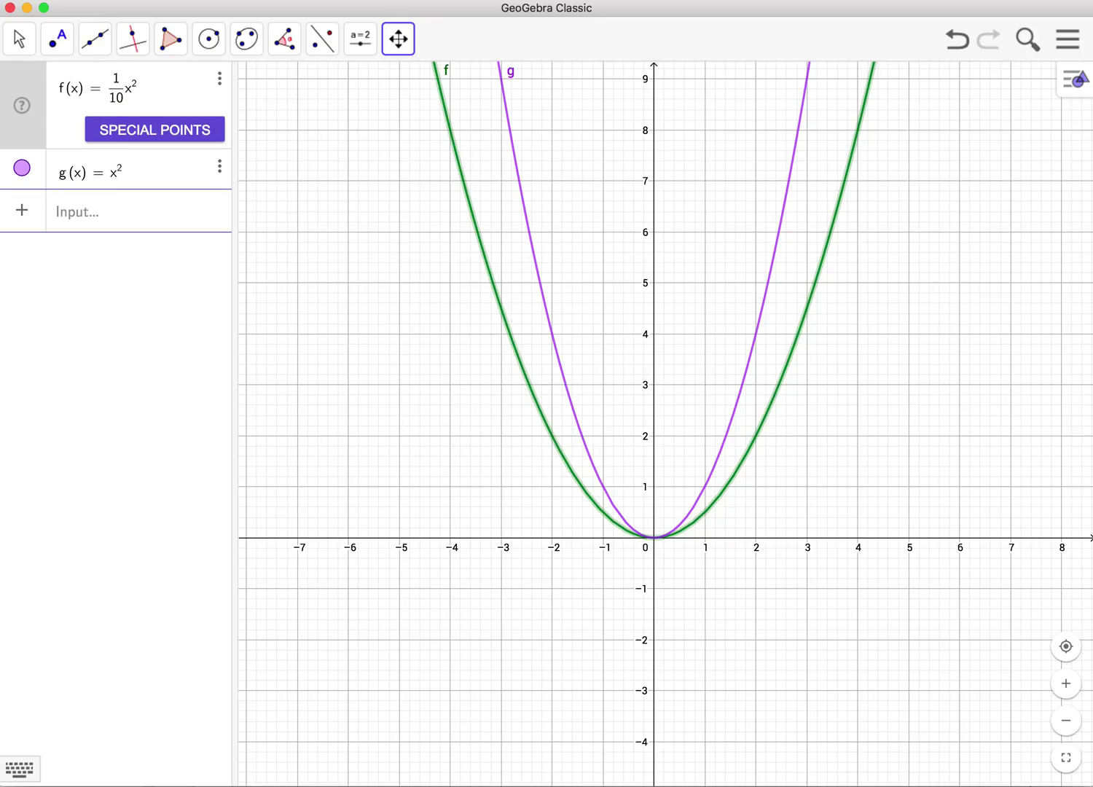
key(Return)
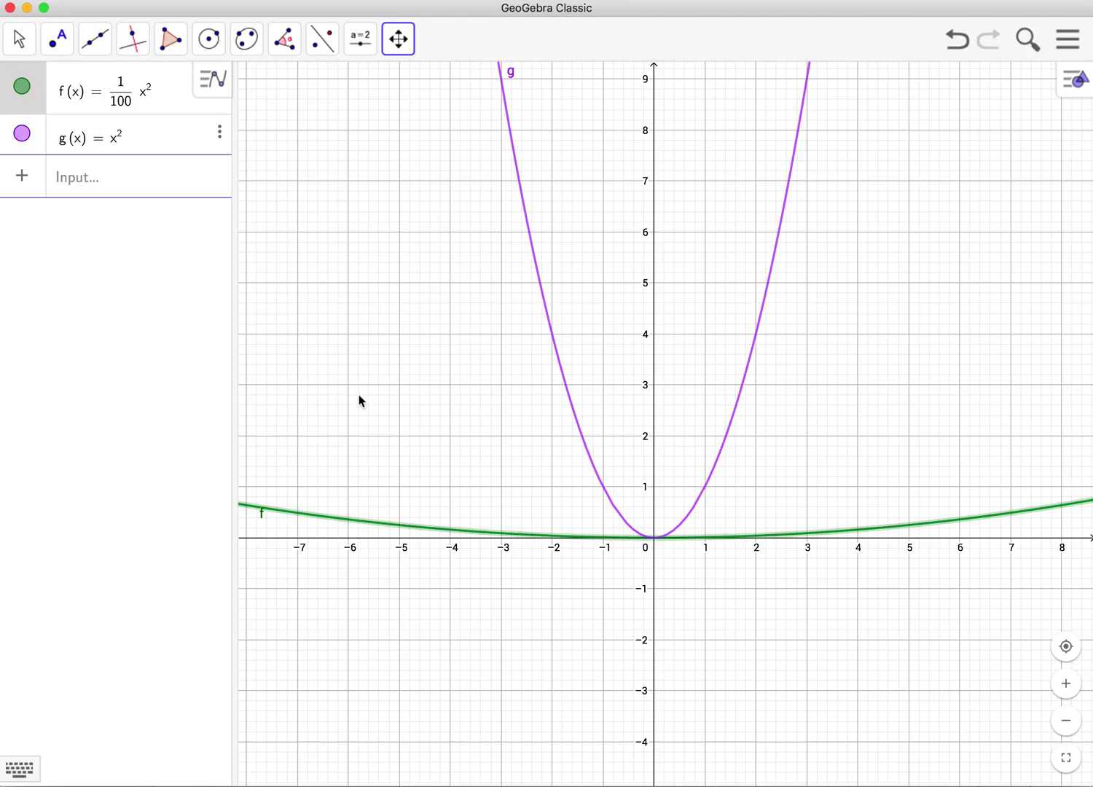
- Delete the fractional coefficient of f and enter 3 in its place, making the function f(x) = 3x²
click(121, 101)
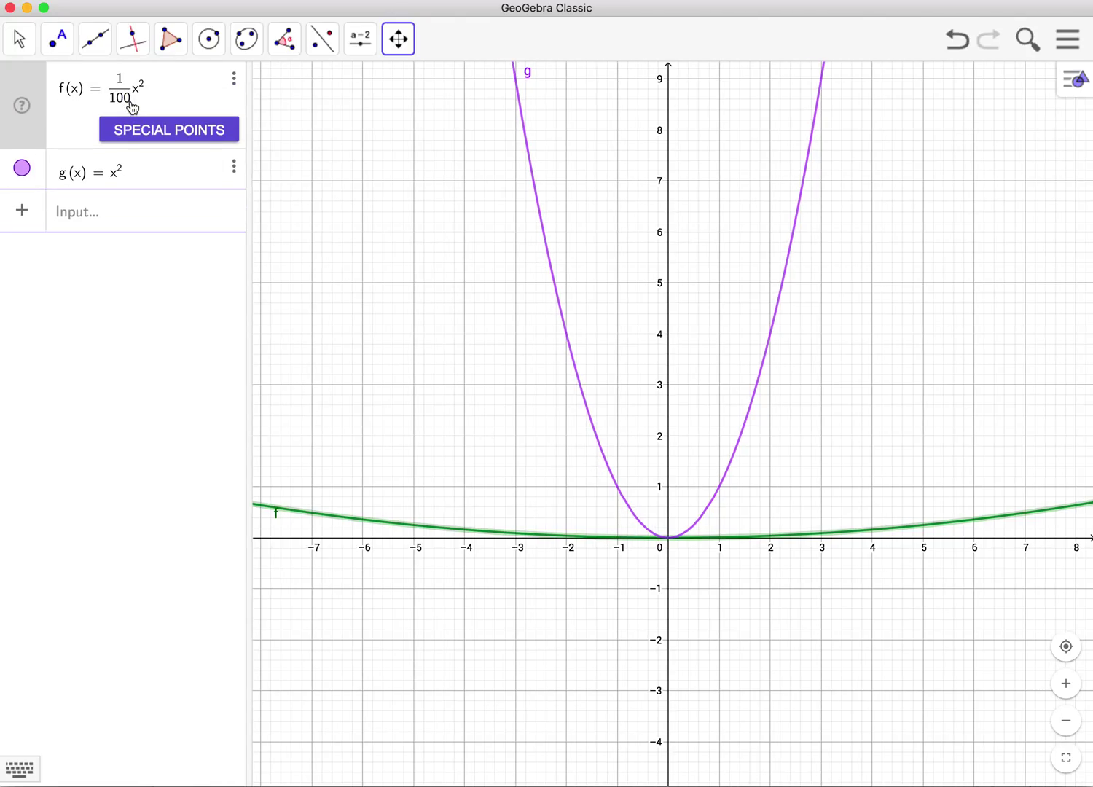
key(BackSpace)
key(BackSpace)
key(BackSpace)
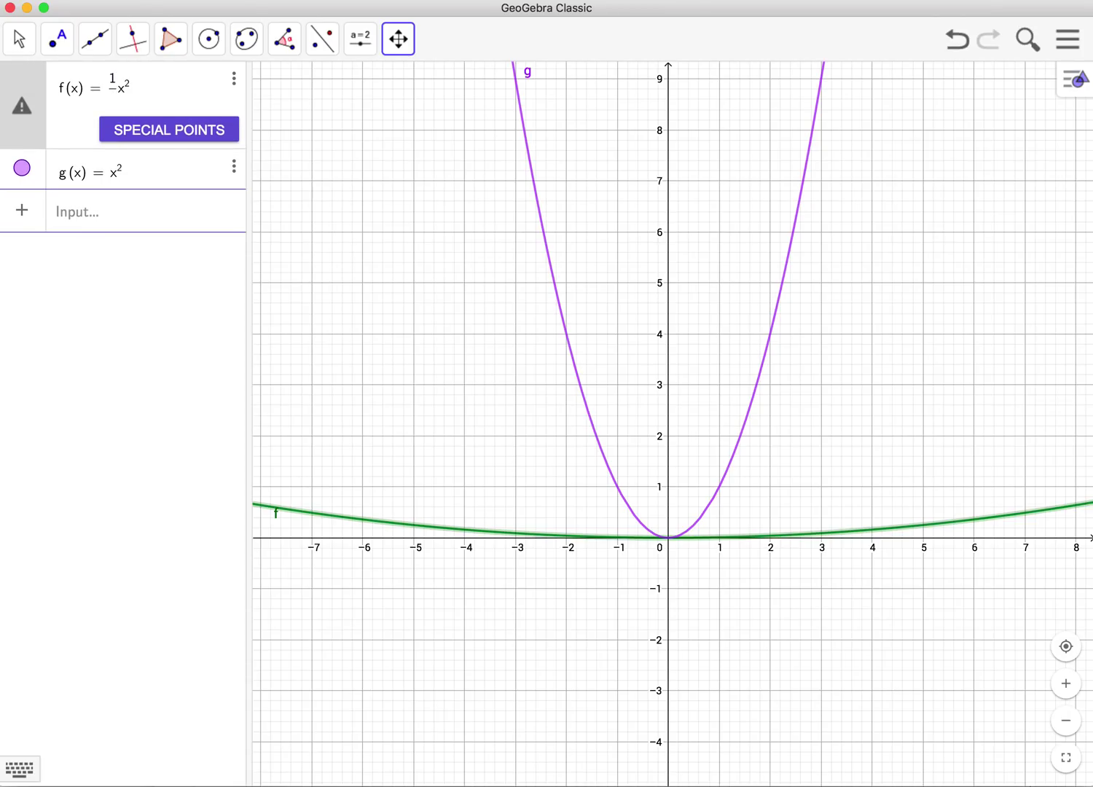
key(BackSpace)
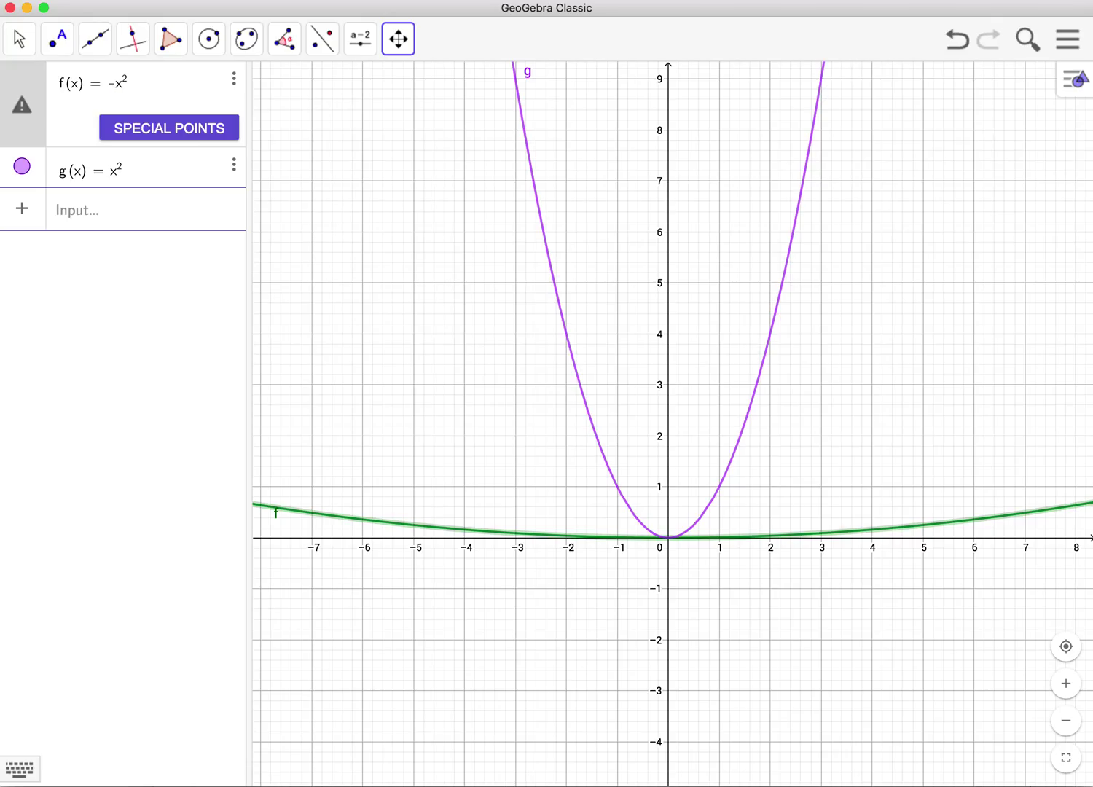
key(BackSpace)
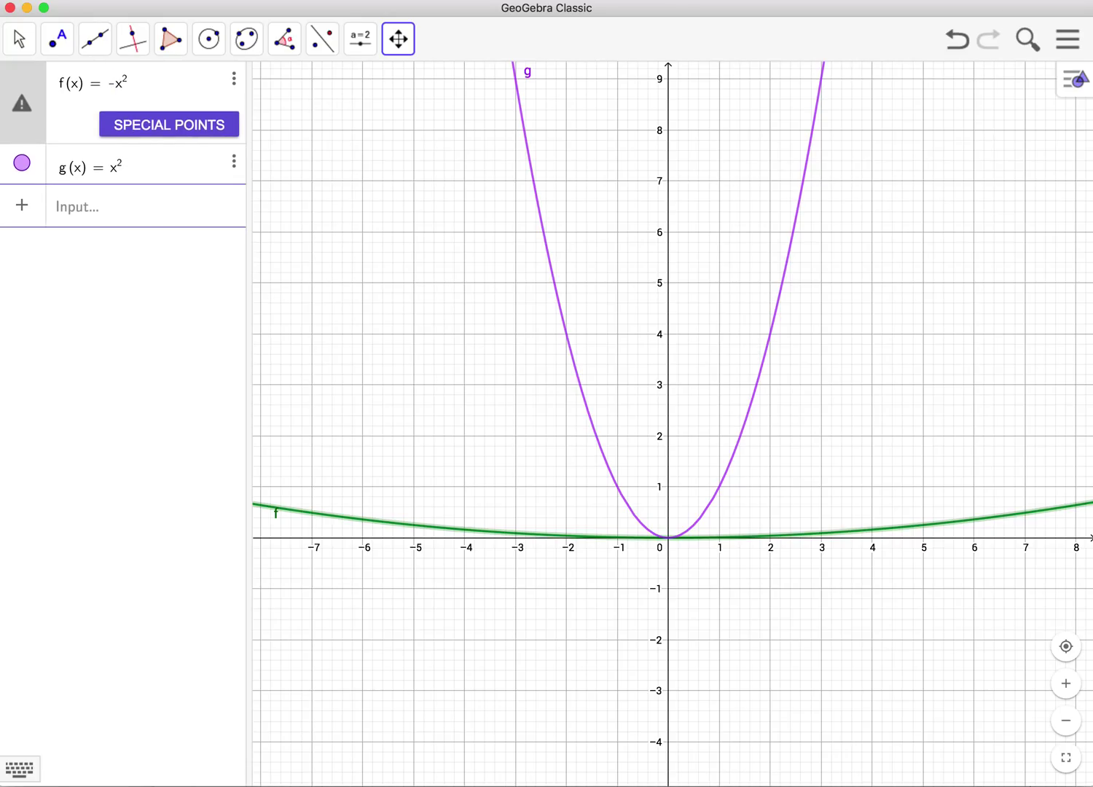
key(BackSpace)
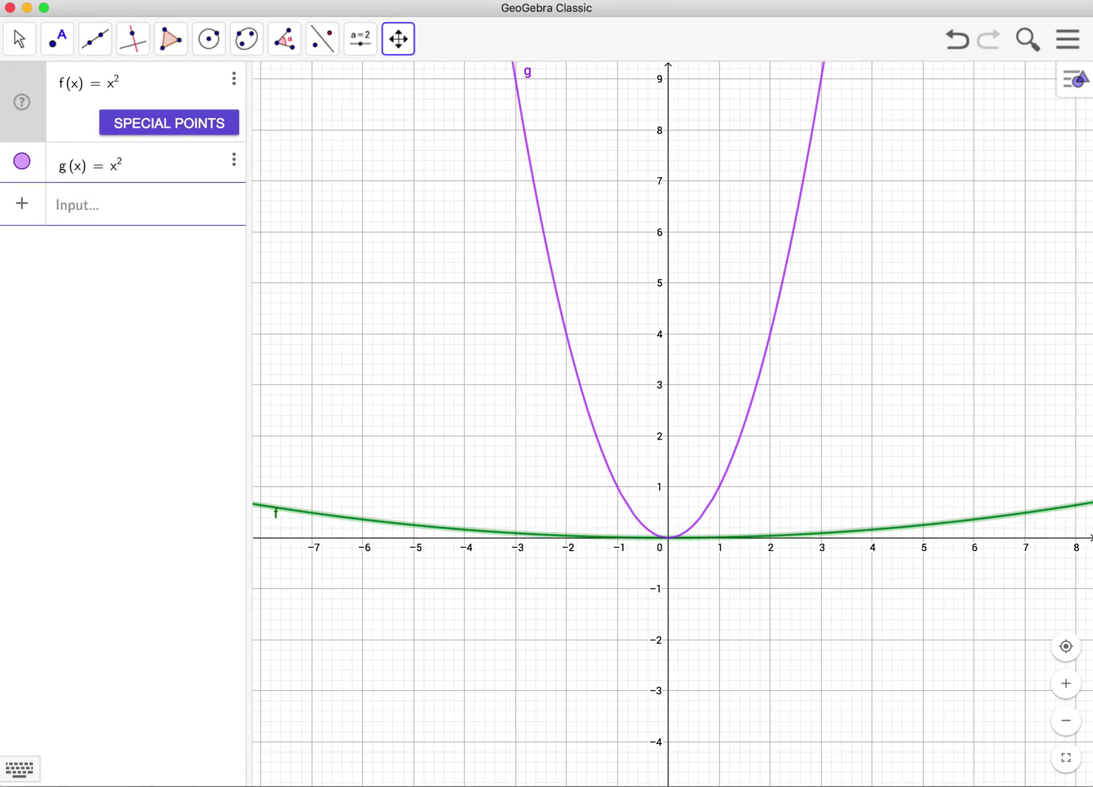
text(3)
key(Return)
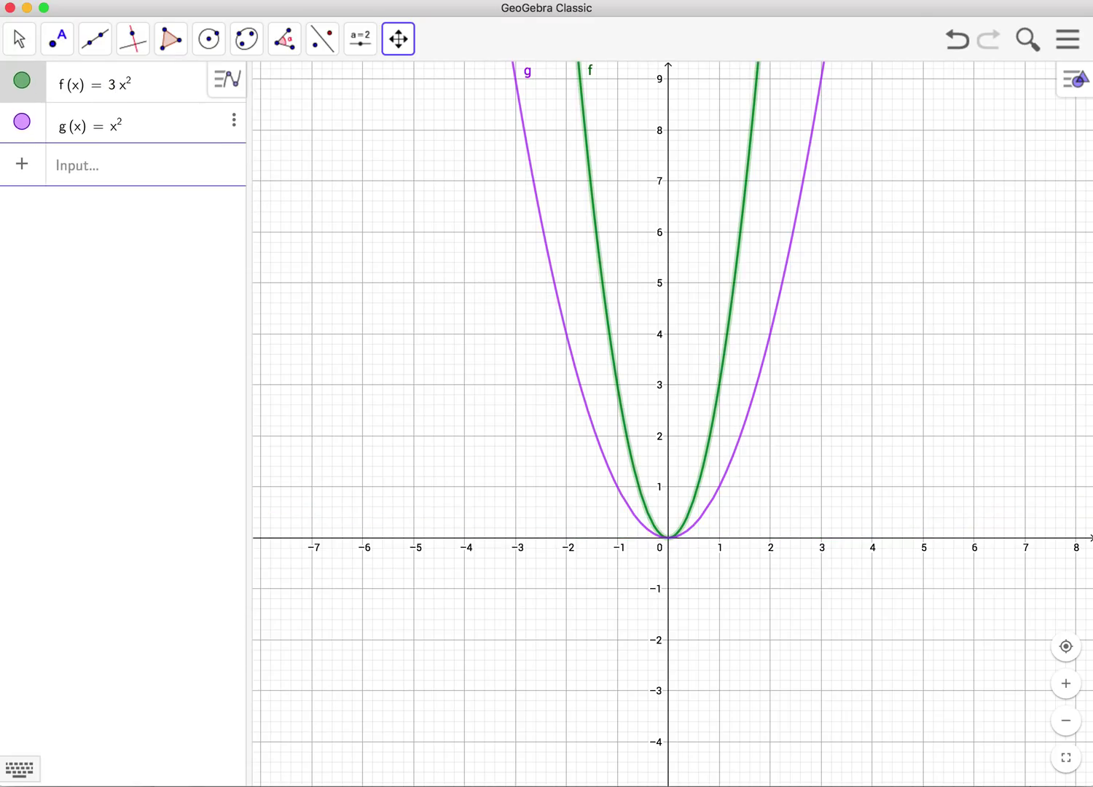
- Insert a minus sign before the coefficient of f, making the function f(x) = −3x²
click(110, 87)
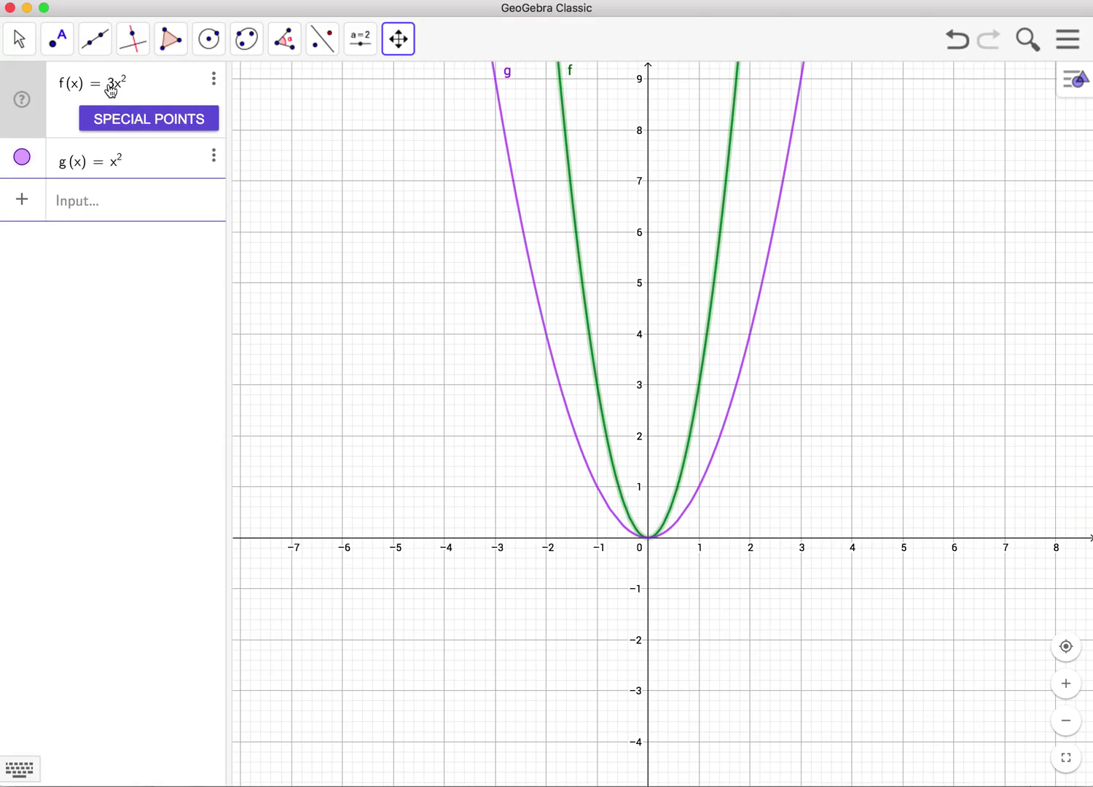
text(-)
key(Return)
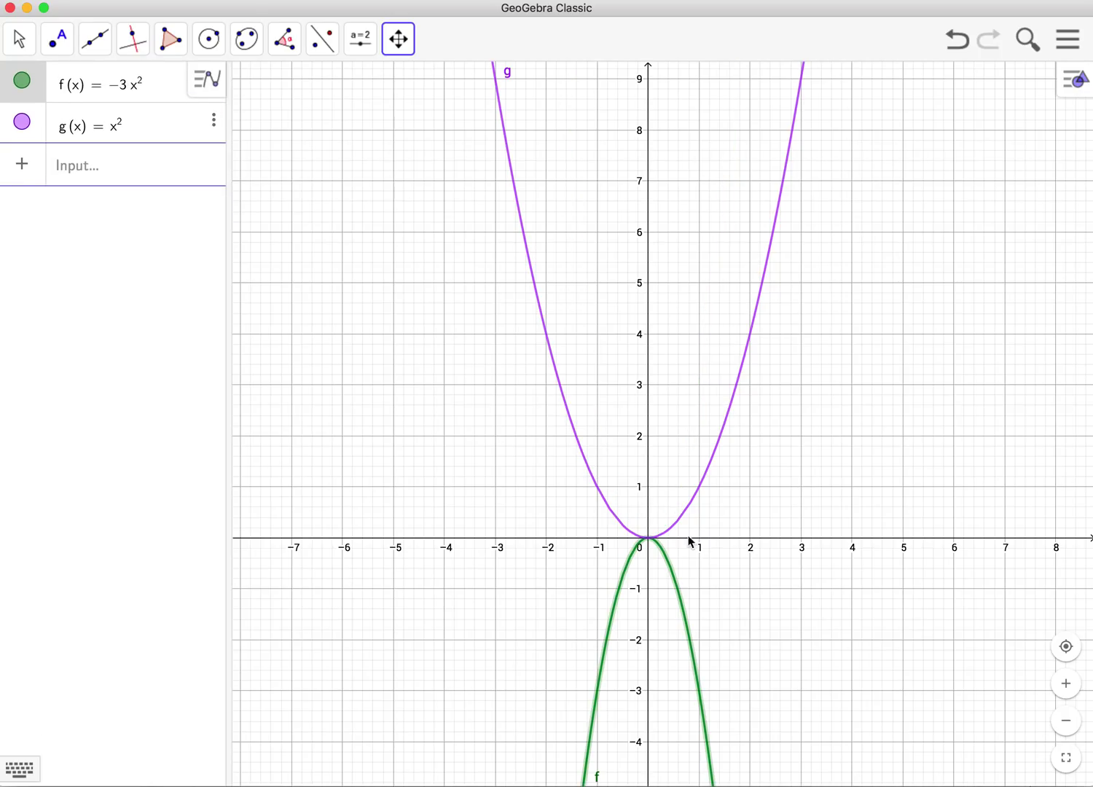
- Add the constant 4 to the end of f, making the function f(x) = −3x² + 4
click(149, 93)
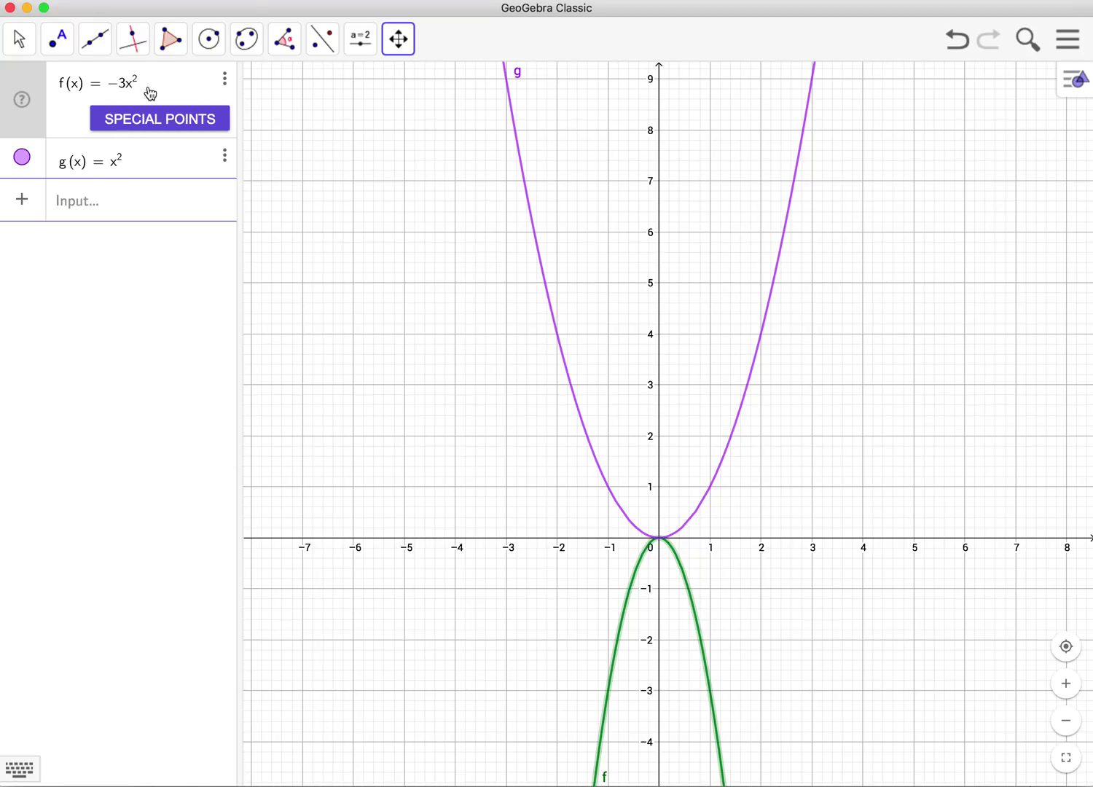
text(+ 4)
key(Return)
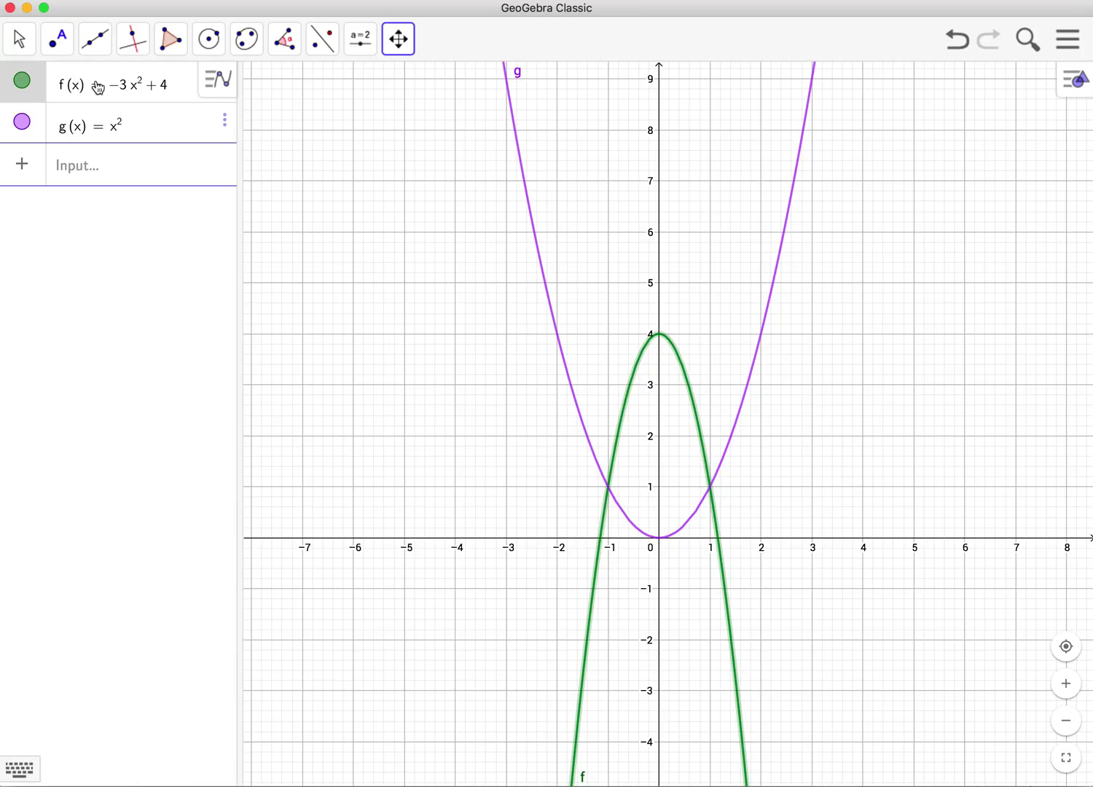
- Replace the squared x in f with (x − 2), making the function f(x) = −3(x − 2)² + 4
click(134, 90)
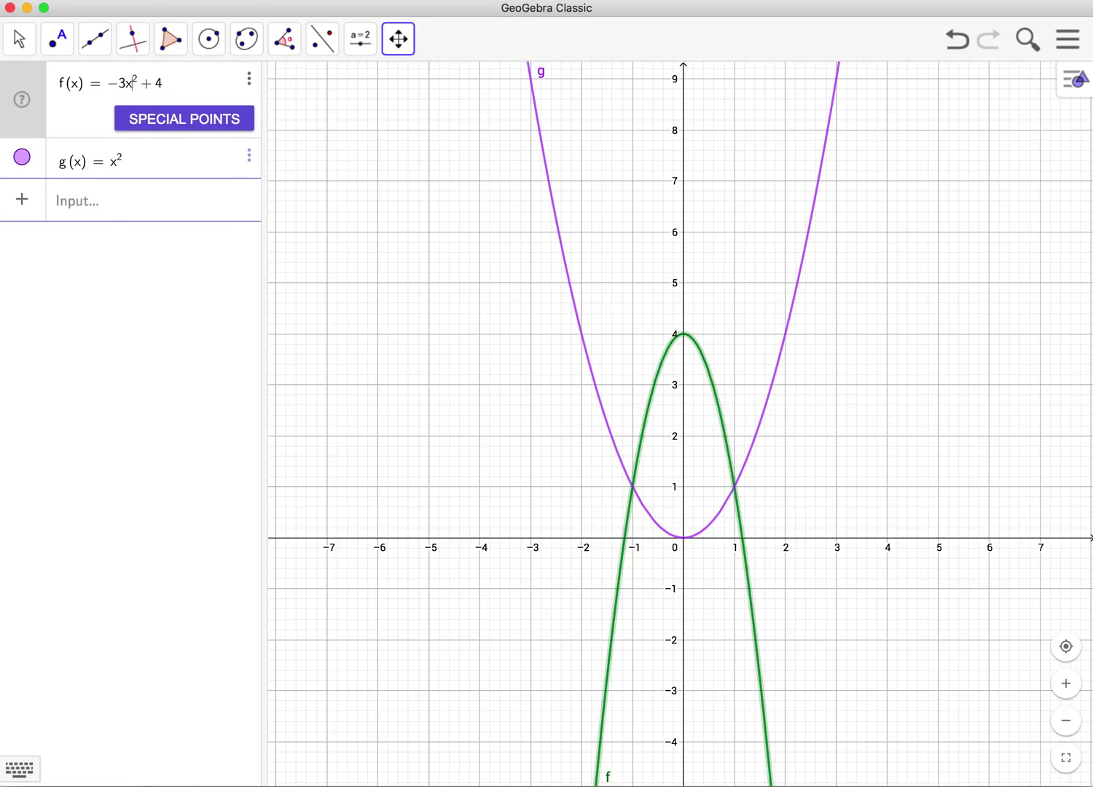
text(()
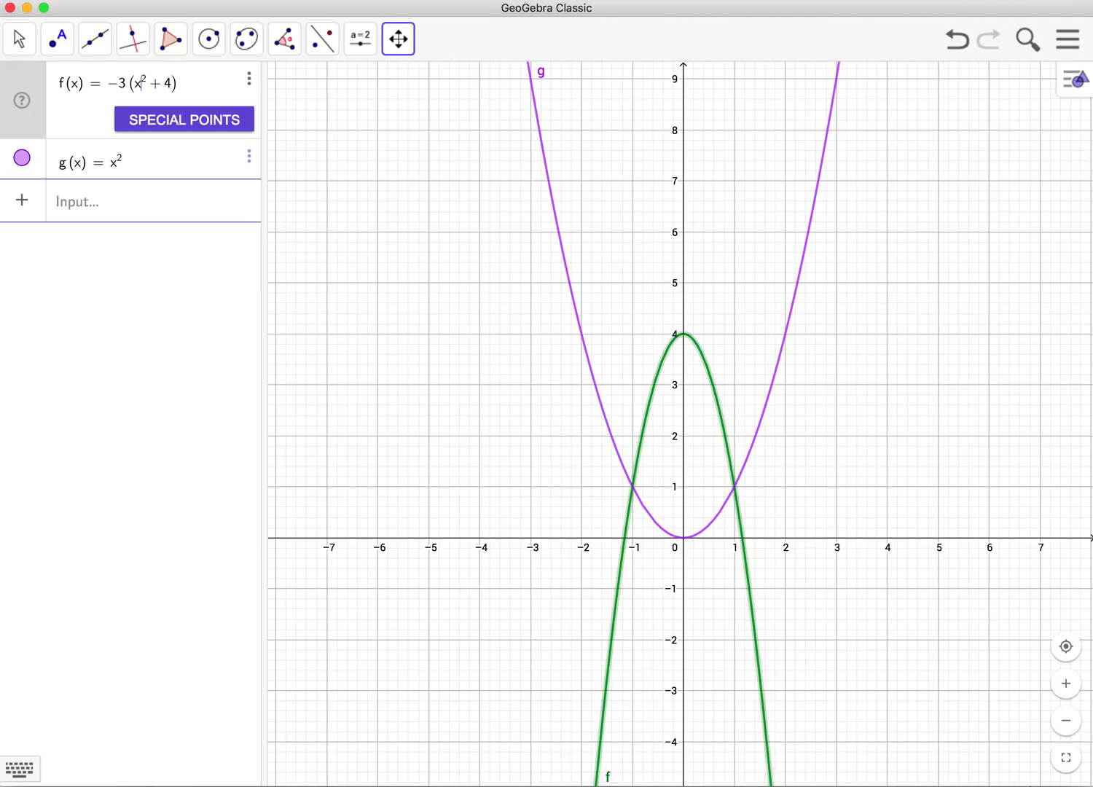
text())
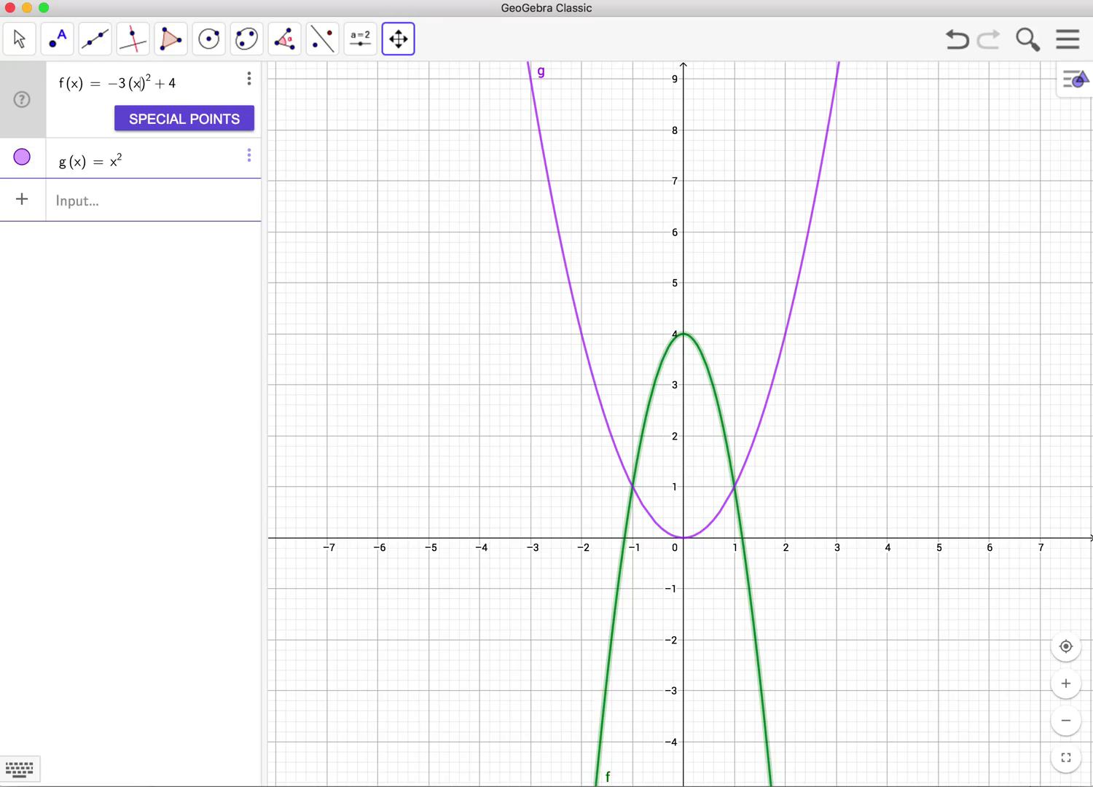
text(-)
text(2)
key(Return)
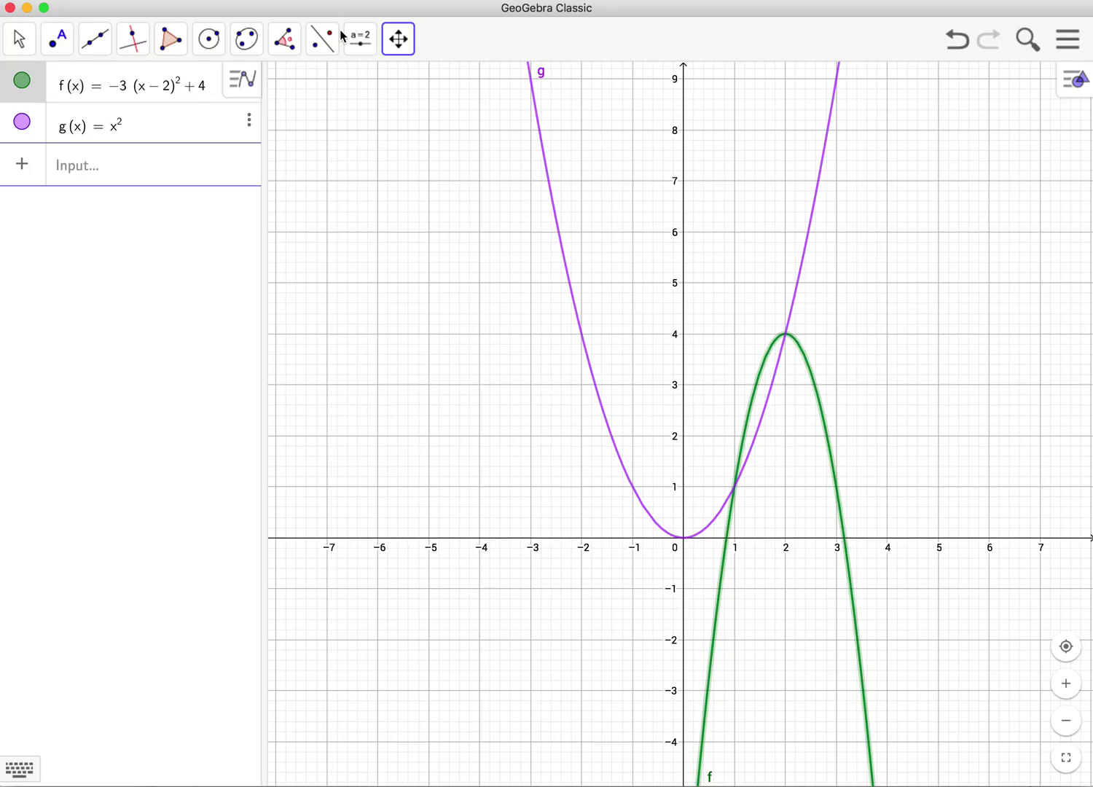
- Change the coefficient of f to −100, making the function f(x) = −100(x − 2)² + 4
click(129, 88)
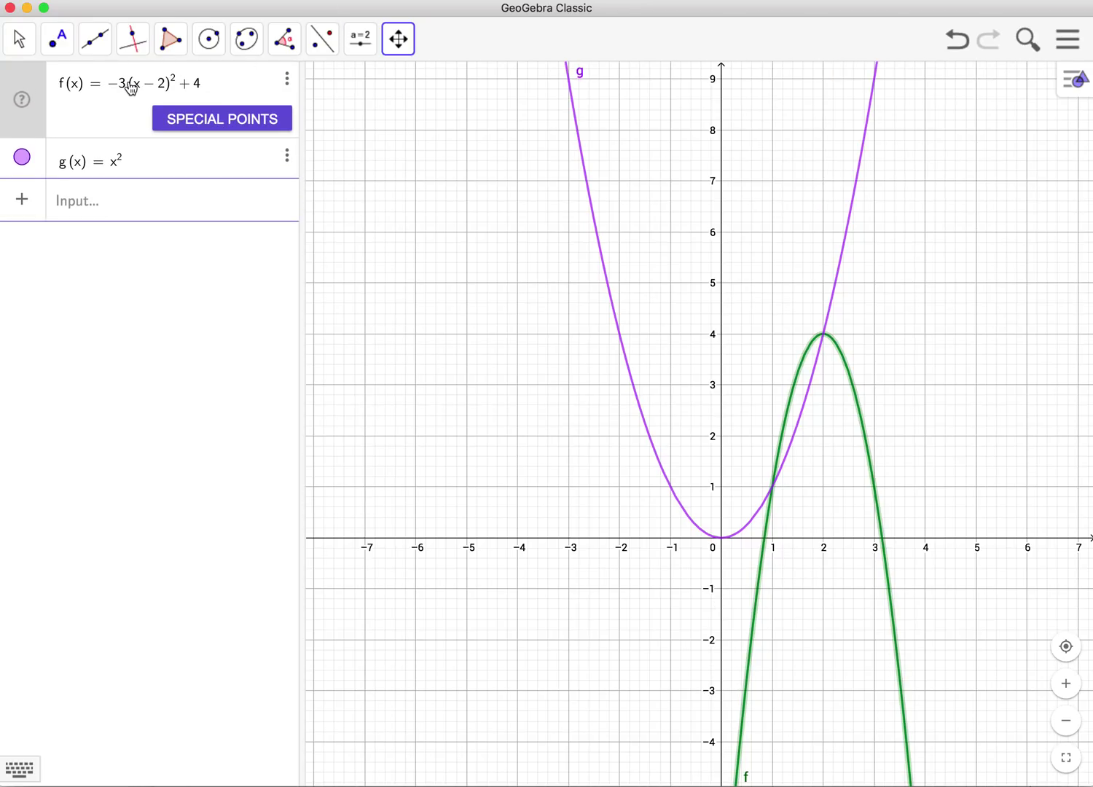
key(BackSpace)
text(10)
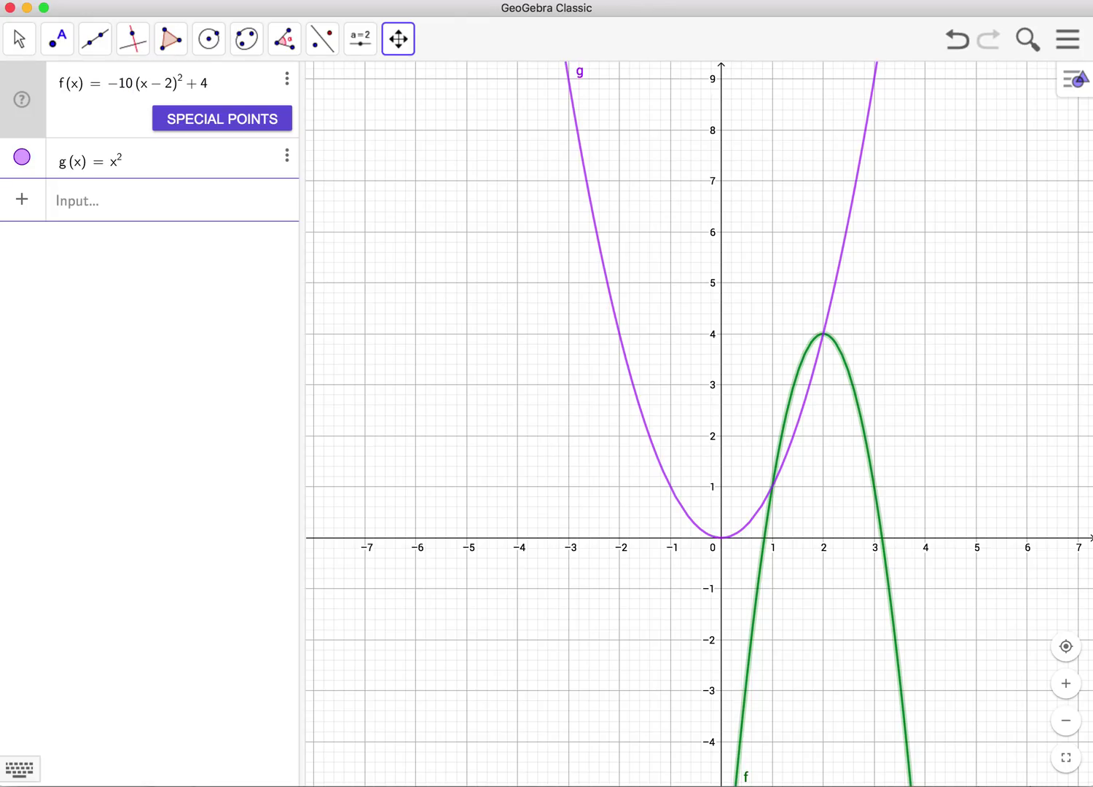
text(0)
key(Return)
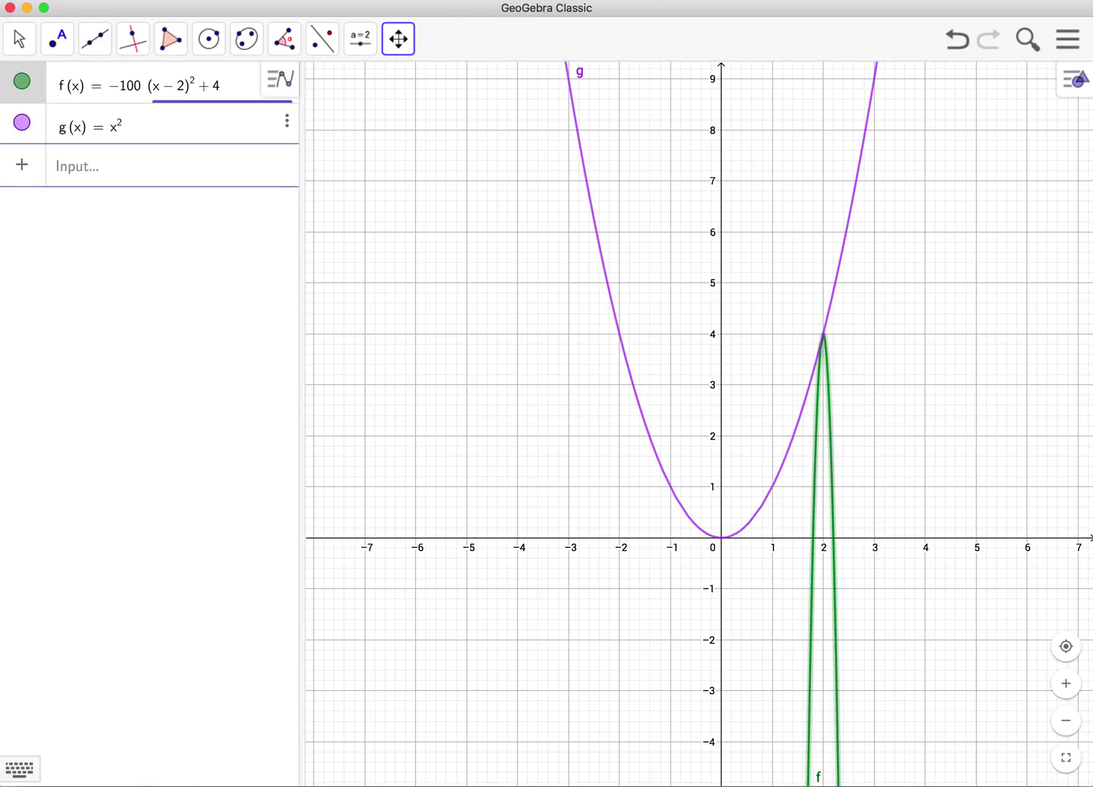